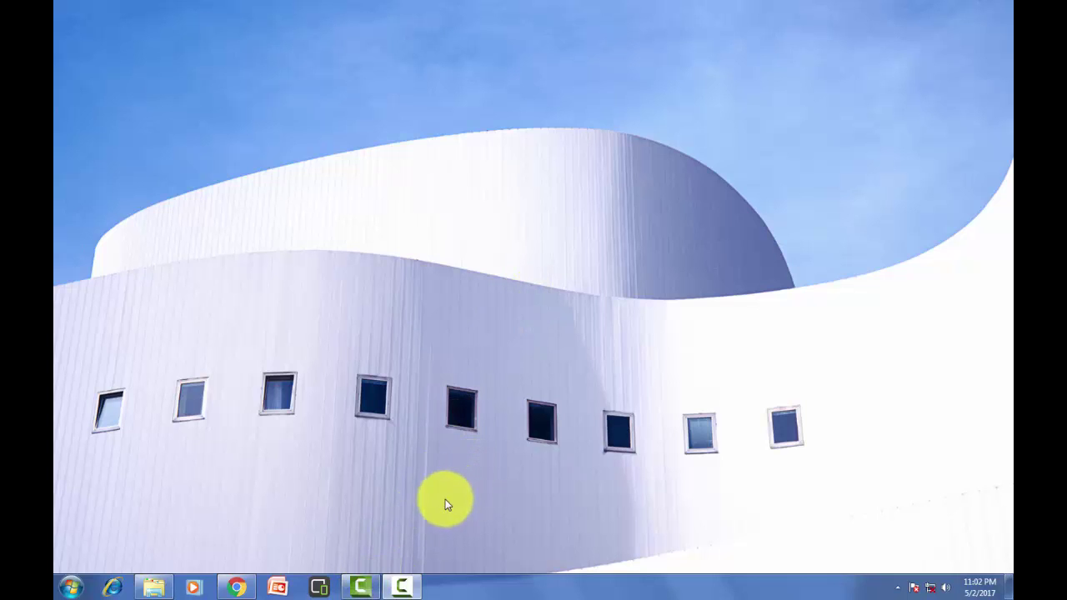
- Switch to Camtasia Studio, maximize its window and return the playhead to the start of the empty timeline
{"action": "left_click", "coordinate": [363, 592]}
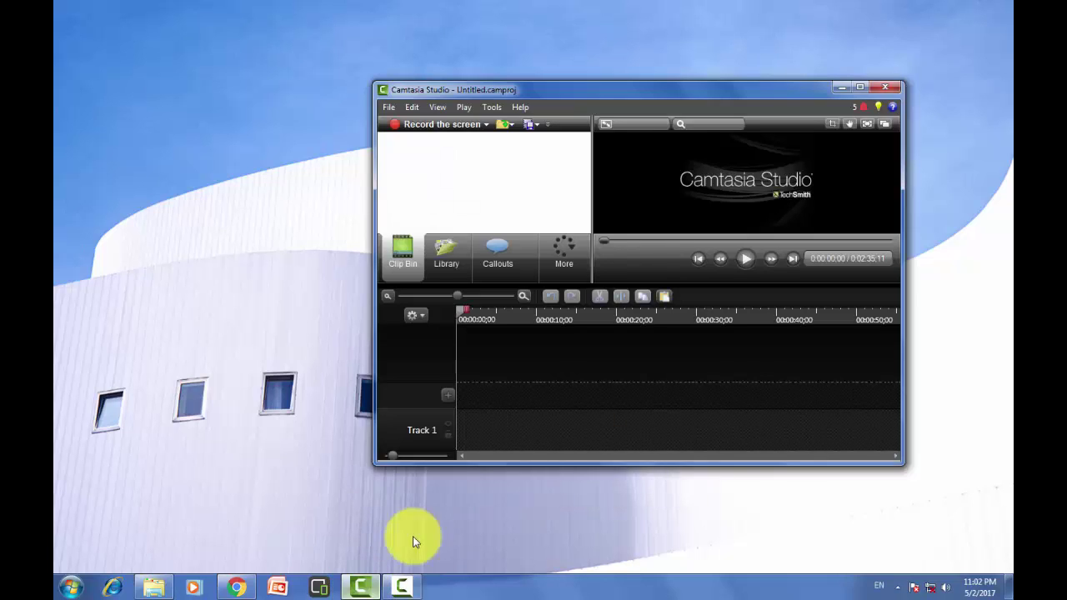
{"action": "left_click", "coordinate": [859, 88]}
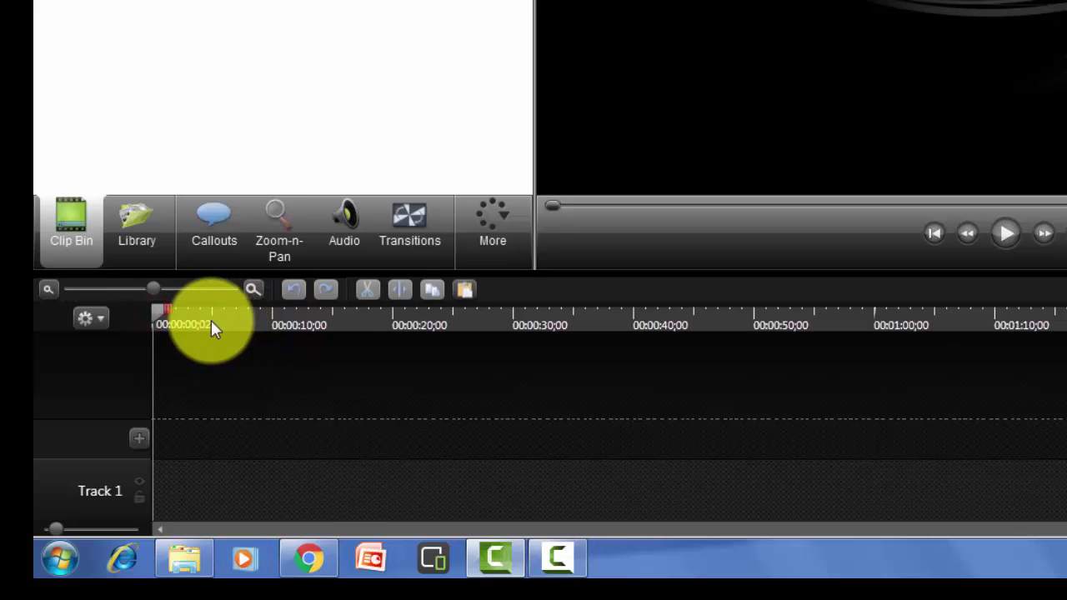
{"action": "left_click_drag", "start_coordinate": [157, 306], "coordinate": [137, 321]}
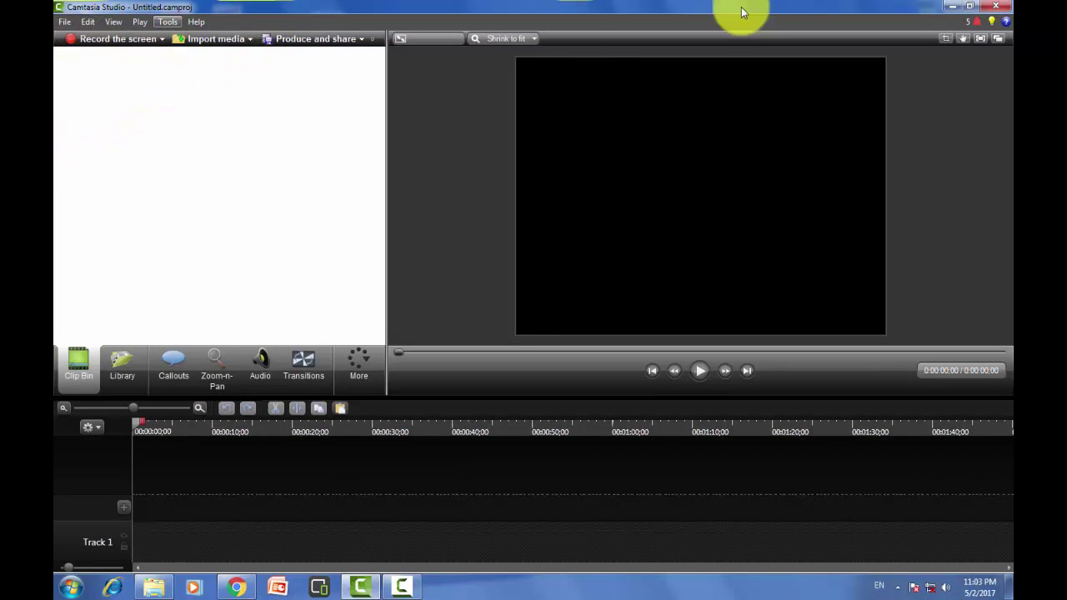
- Import the Fancy Text video from the desktop into the Clip Bin and add it to the timeline at the playhead
{"action": "left_click", "coordinate": [969, 7]}
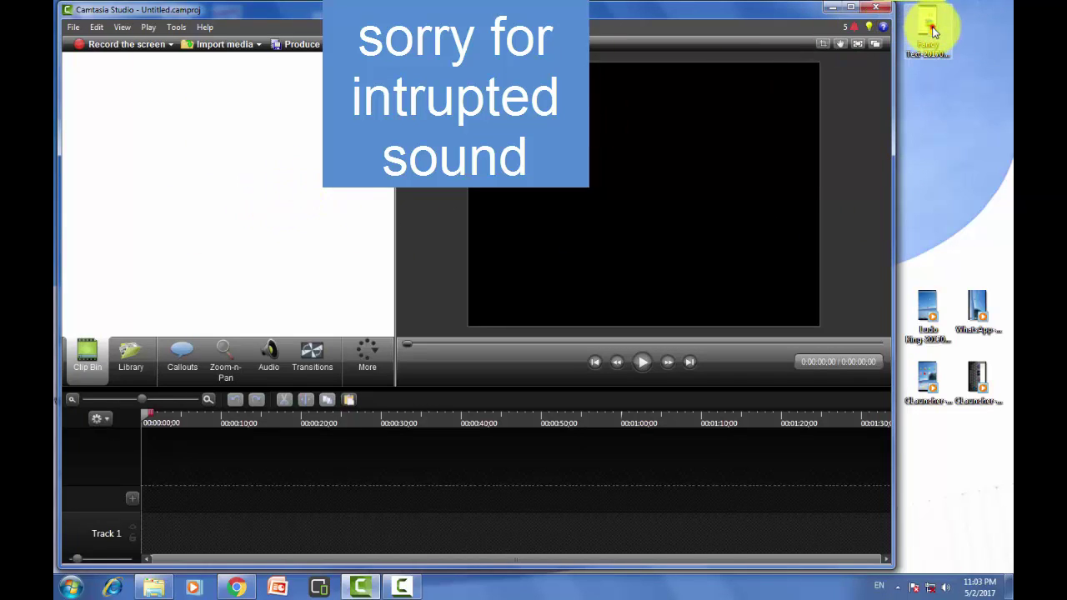
{"action": "left_click_drag", "start_coordinate": [934, 32], "coordinate": [932, 50]}
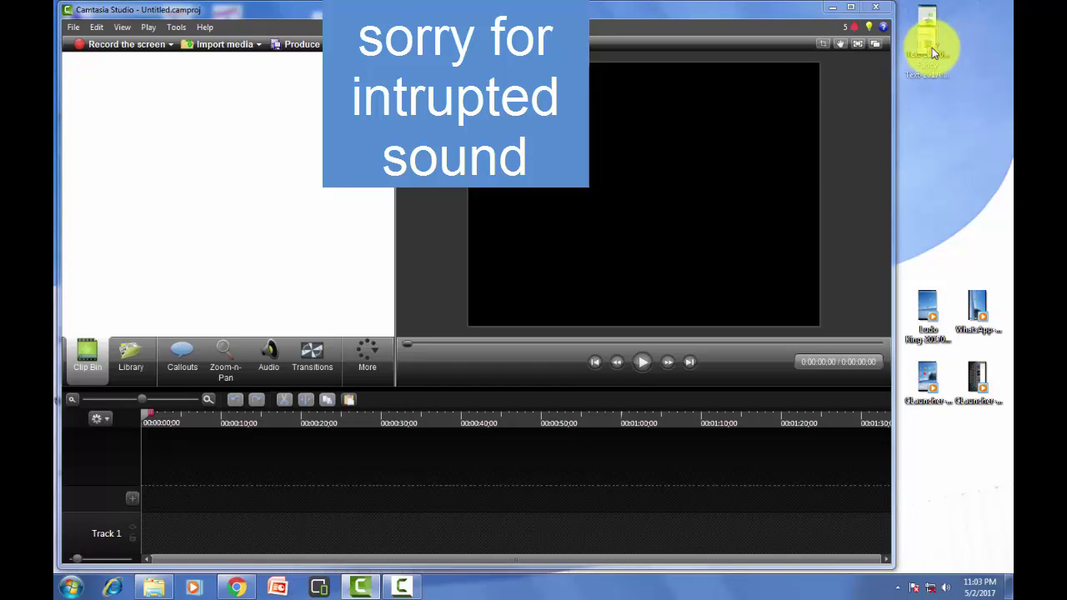
{"action": "left_click_drag", "start_coordinate": [932, 50], "coordinate": [928, 43]}
{"action": "left_click", "coordinate": [780, 99]}
{"action": "left_click_drag", "start_coordinate": [392, 127], "coordinate": [220, 141]}
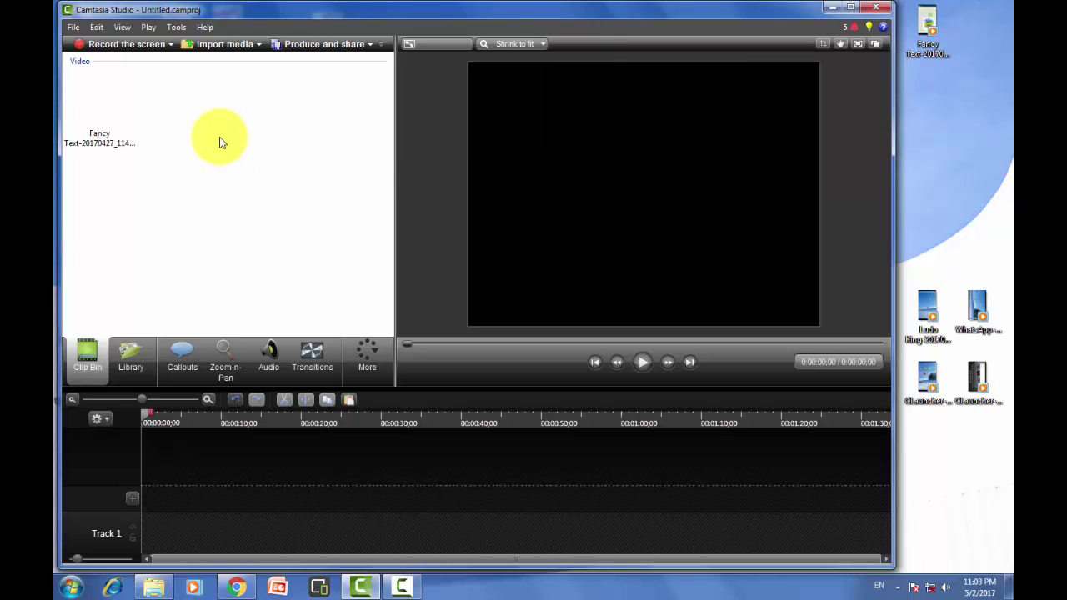
{"action": "left_click", "coordinate": [850, 7]}
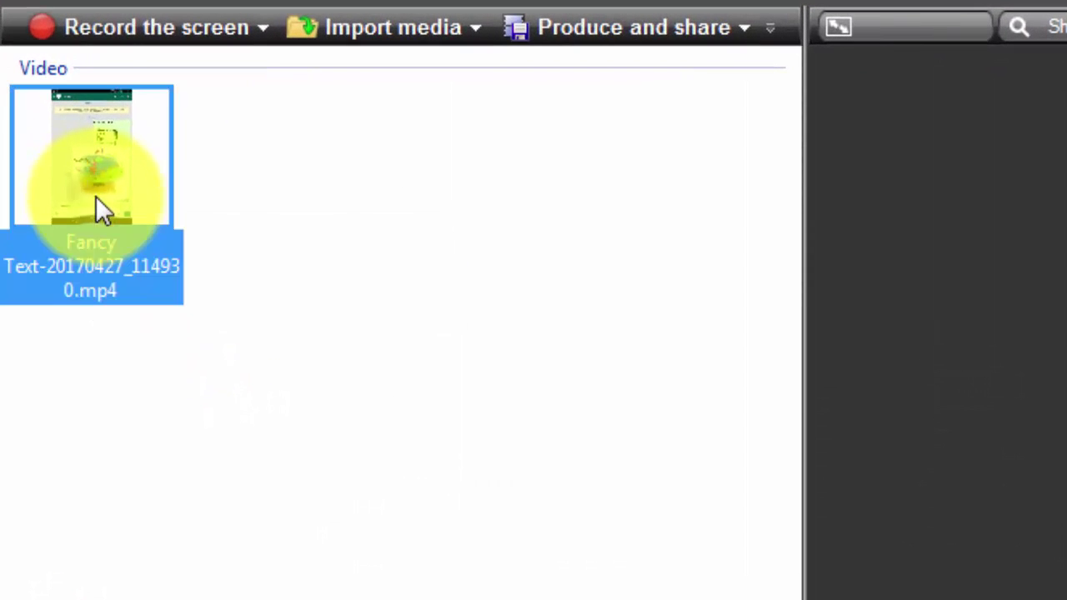
{"action": "right_click", "coordinate": [93, 112]}
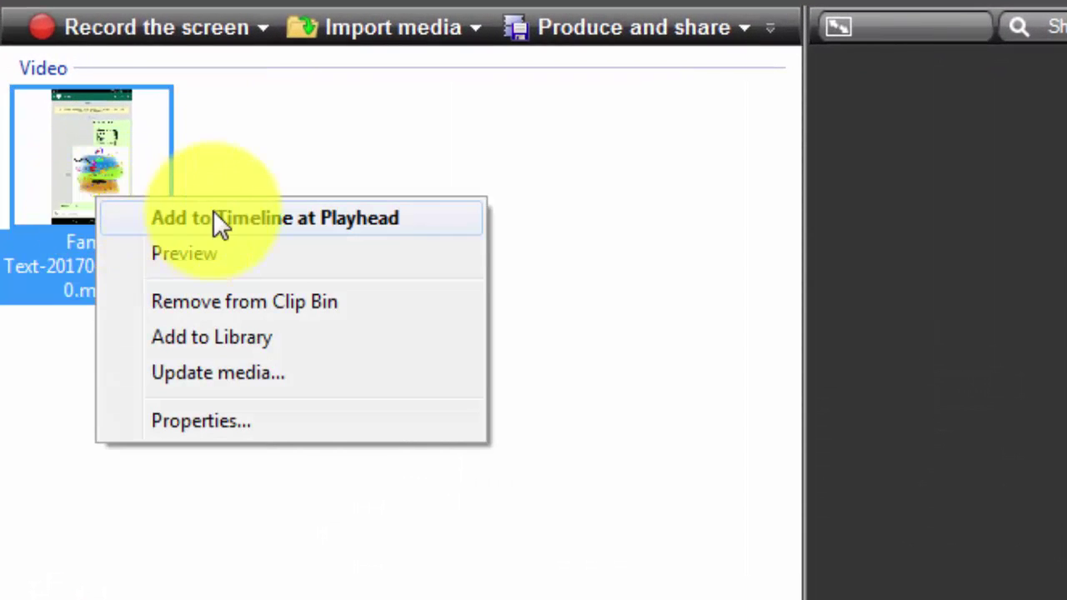
{"action": "left_click", "coordinate": [293, 218]}
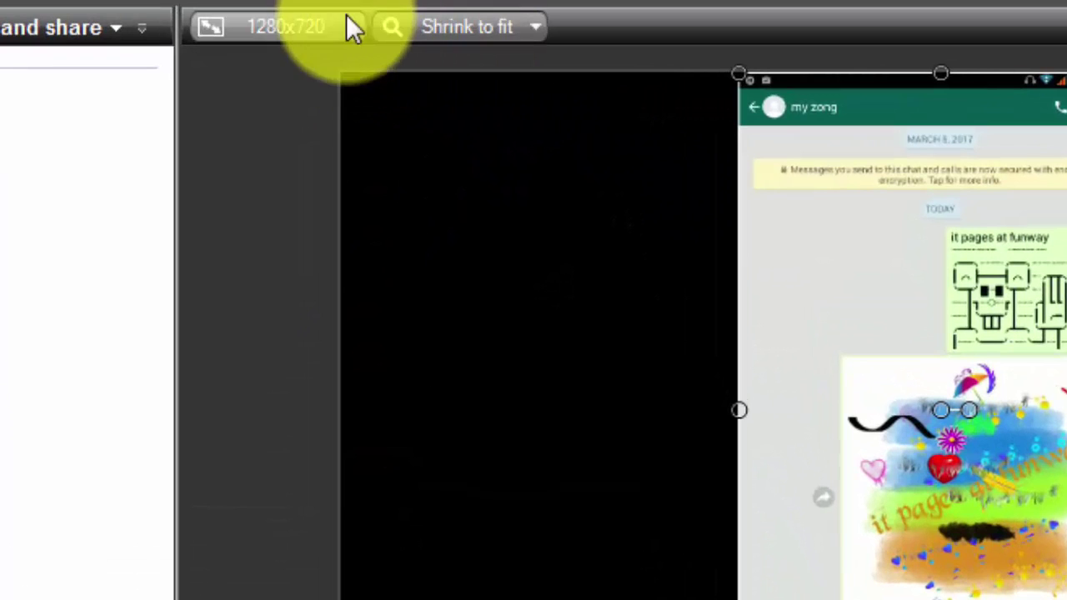
- Set the editing dimensions to 720p HD (1280x720) with a light green background color sampled from the chat bubble in the video
{"action": "left_click", "coordinate": [345, 31]}
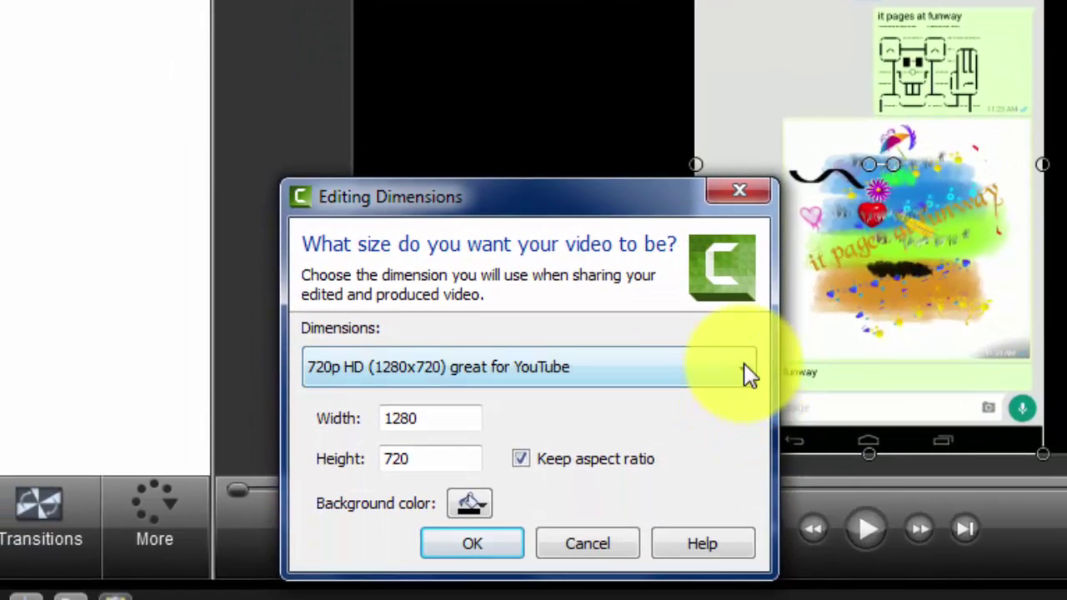
{"action": "left_click", "coordinate": [785, 581]}
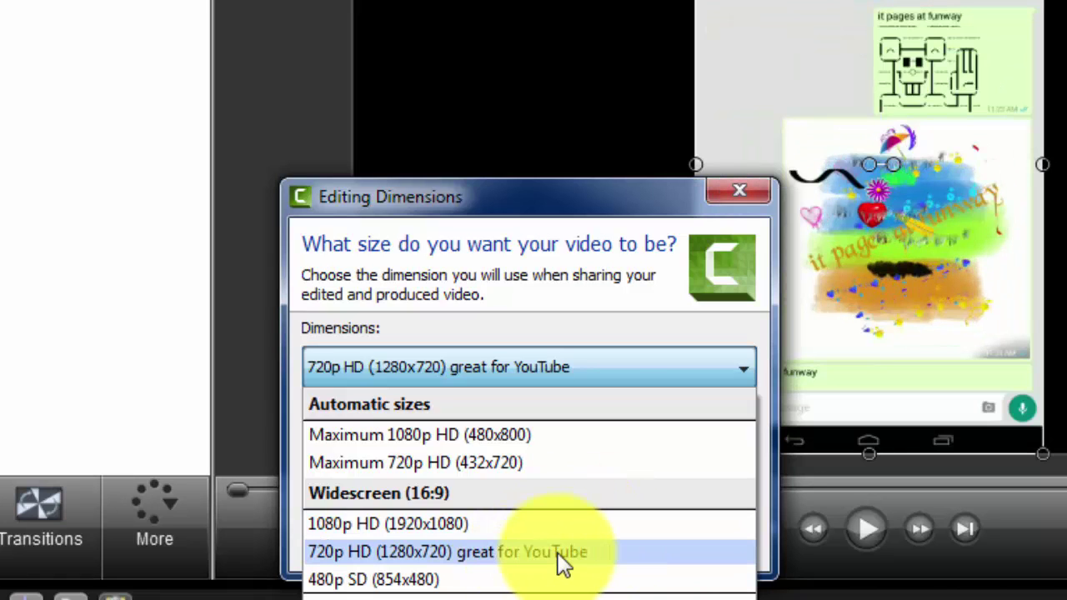
{"action": "left_click", "coordinate": [562, 551]}
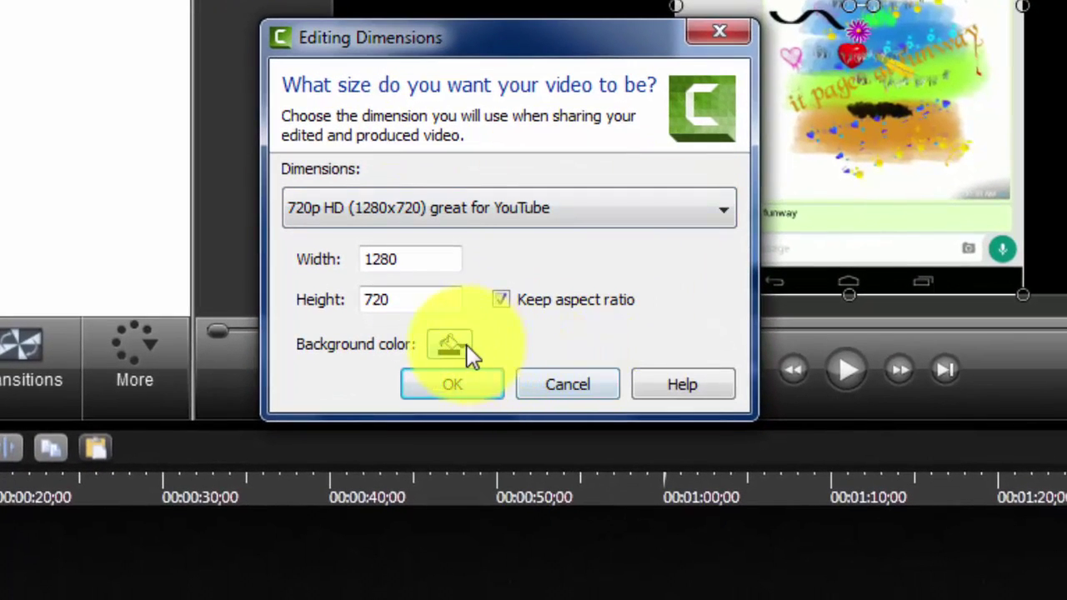
{"action": "left_click", "coordinate": [466, 344]}
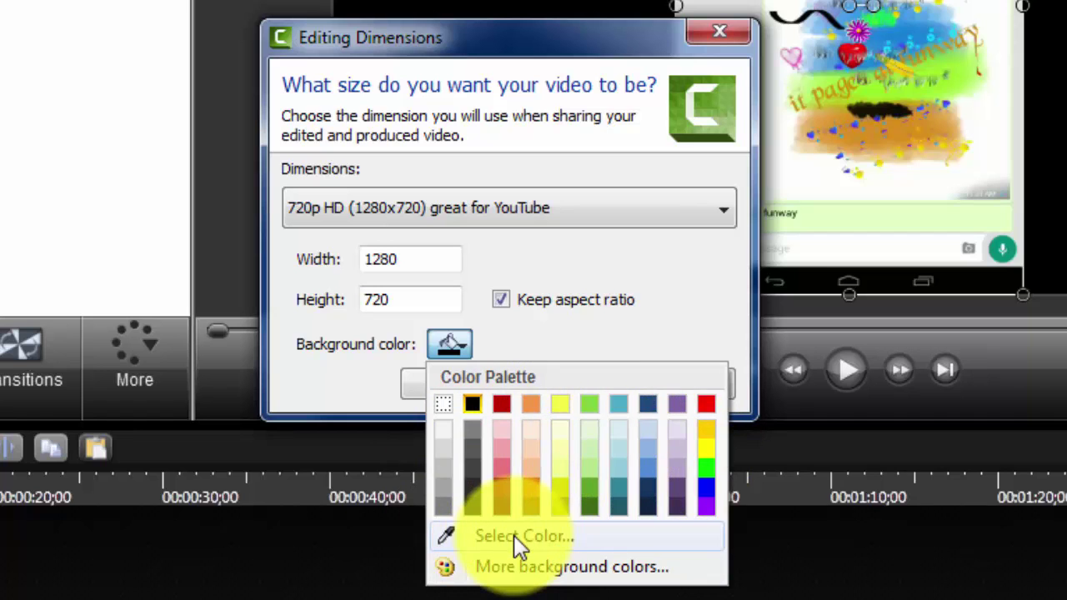
{"action": "left_click", "coordinate": [448, 537]}
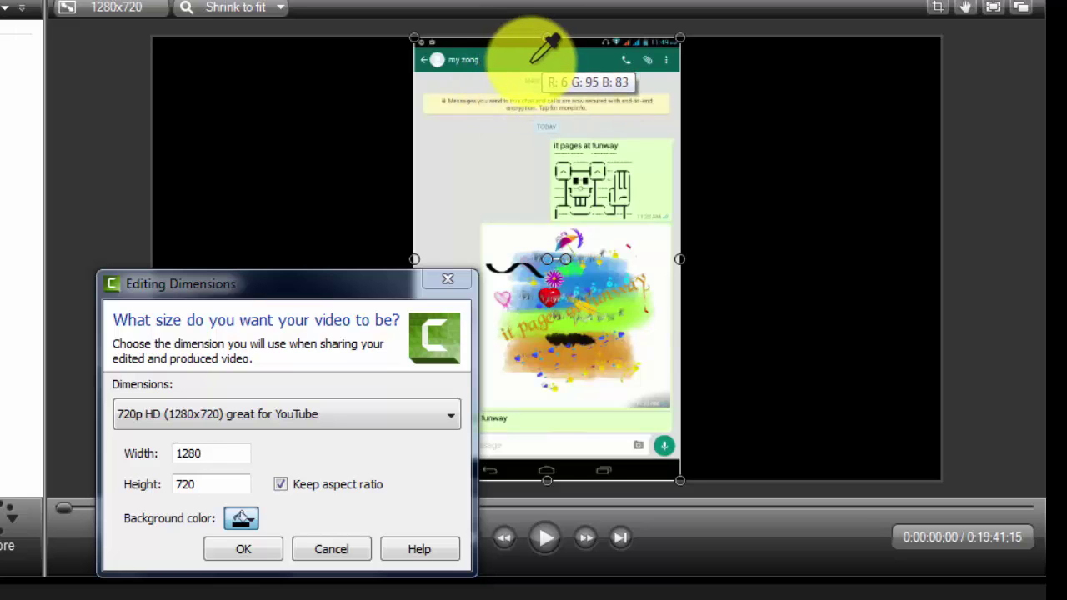
{"action": "left_click", "coordinate": [643, 173]}
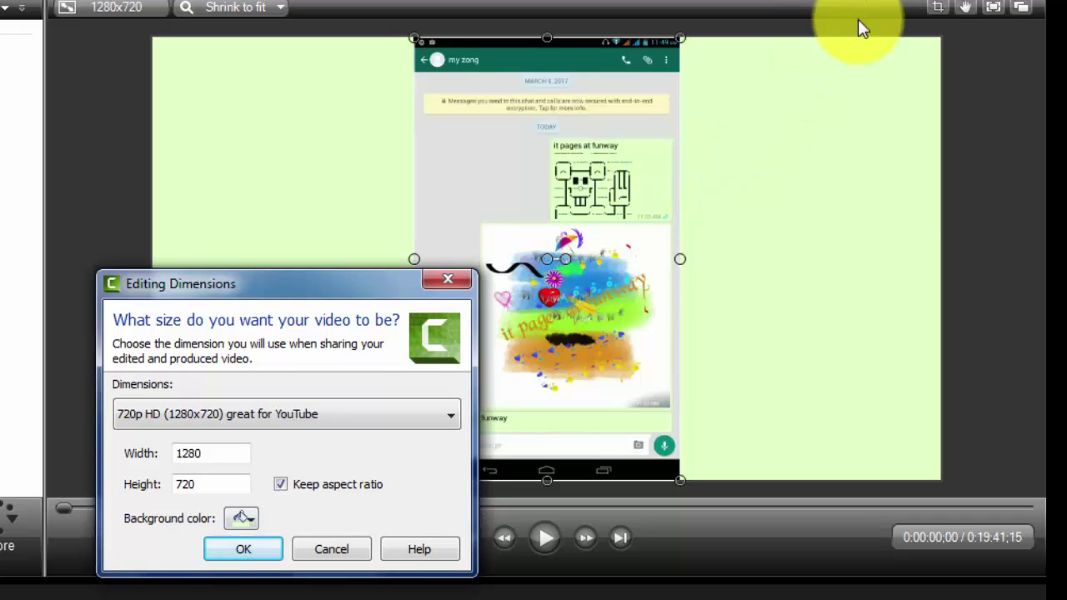
{"action": "left_click", "coordinate": [232, 549]}
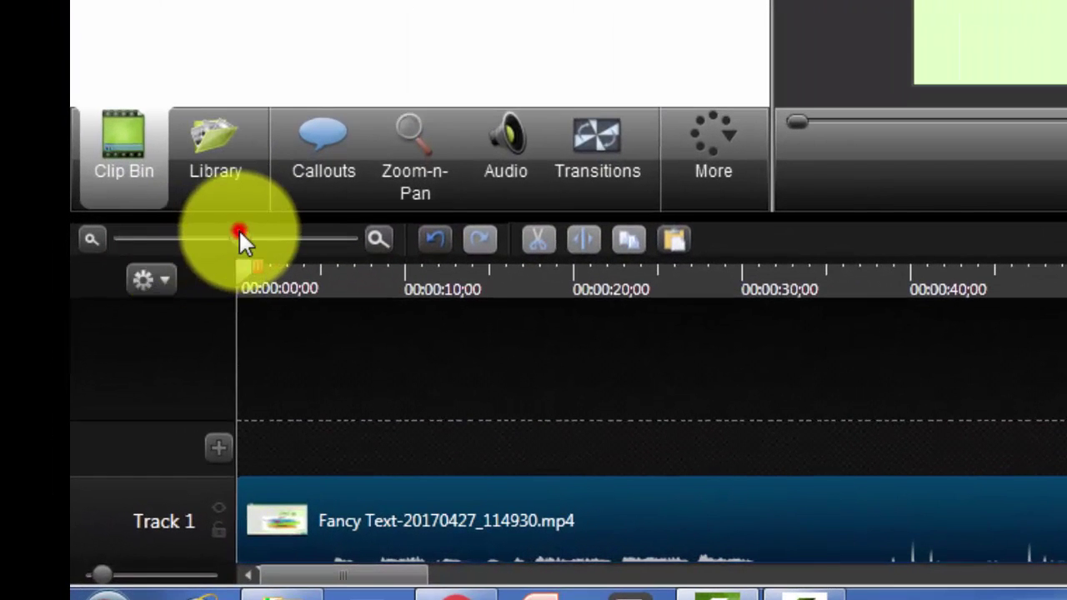
- Split the Fancy Text clip on Track 1 at 00:00:05;20, just before the audio begins
{"action": "left_click_drag", "start_coordinate": [238, 232], "coordinate": [280, 250]}
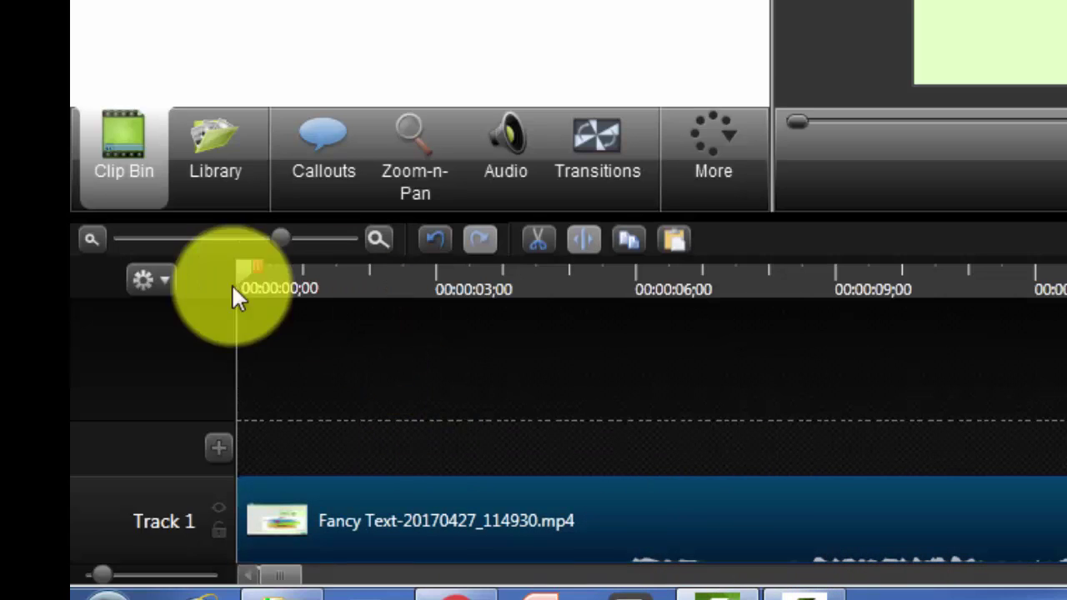
{"action": "left_click_drag", "start_coordinate": [238, 270], "coordinate": [631, 337]}
{"action": "left_click_drag", "start_coordinate": [341, 356], "coordinate": [210, 362]}
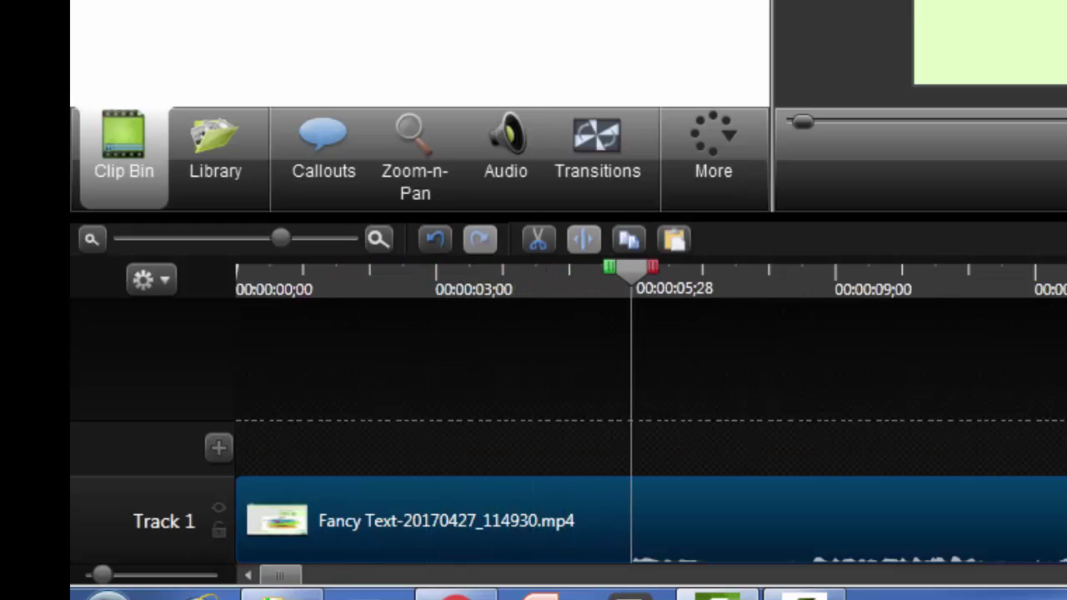
{"action": "key", "text": "space"}
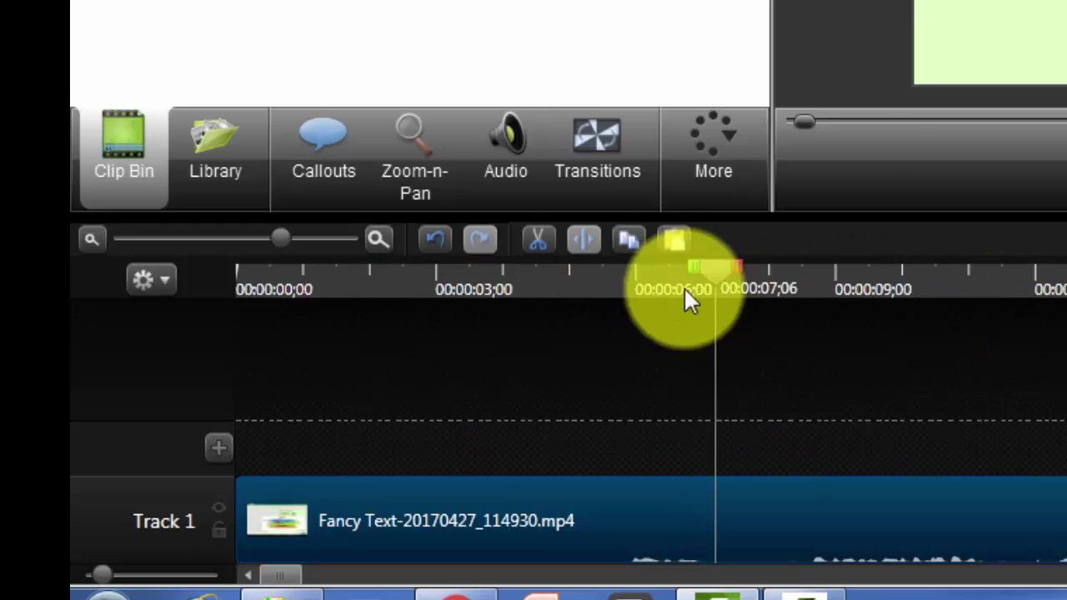
{"action": "left_click_drag", "start_coordinate": [711, 271], "coordinate": [607, 288]}
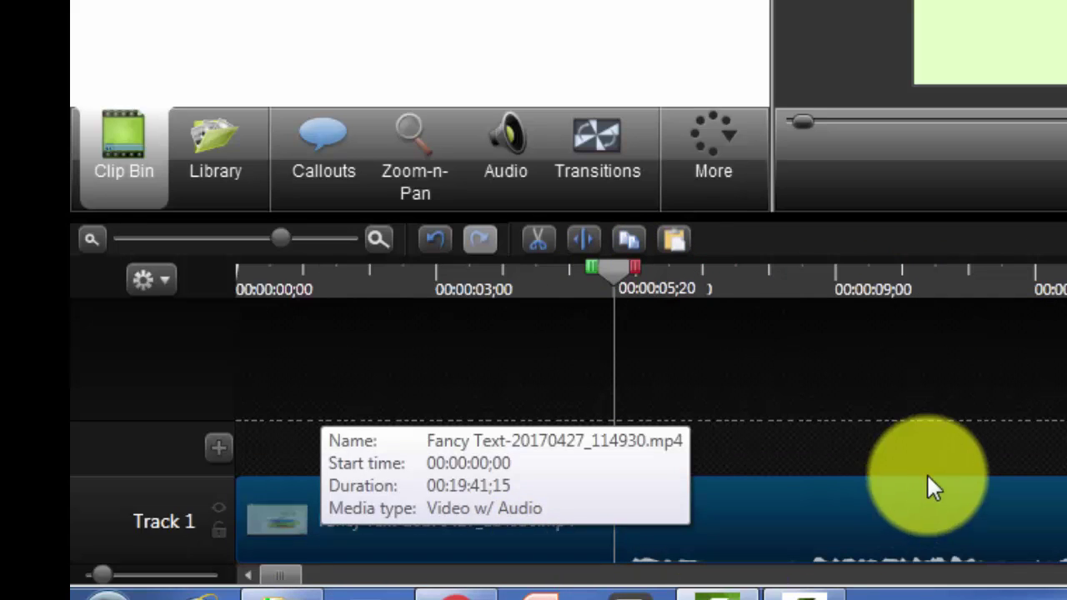
{"action": "left_click", "coordinate": [519, 507]}
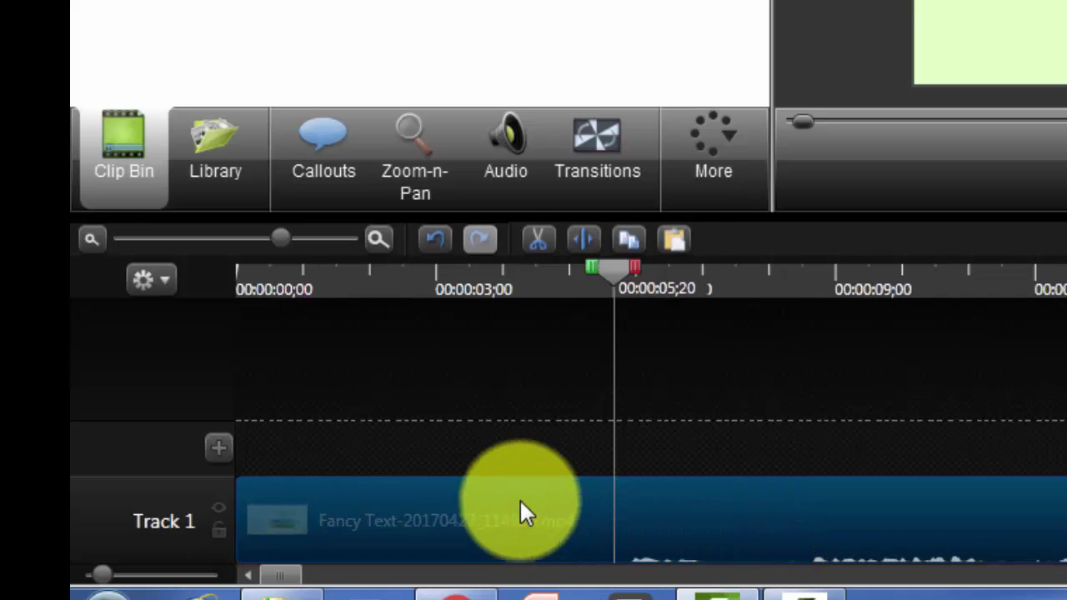
{"action": "left_click", "coordinate": [582, 241]}
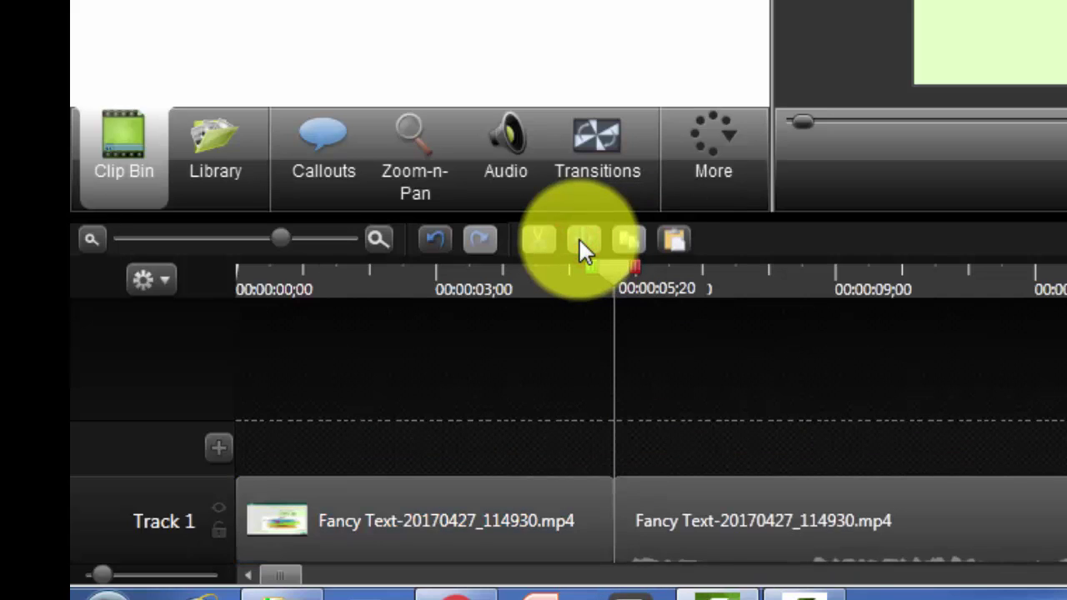
- Cut the silent first segment of the split clip out of Track 1
{"action": "left_click", "coordinate": [862, 294]}
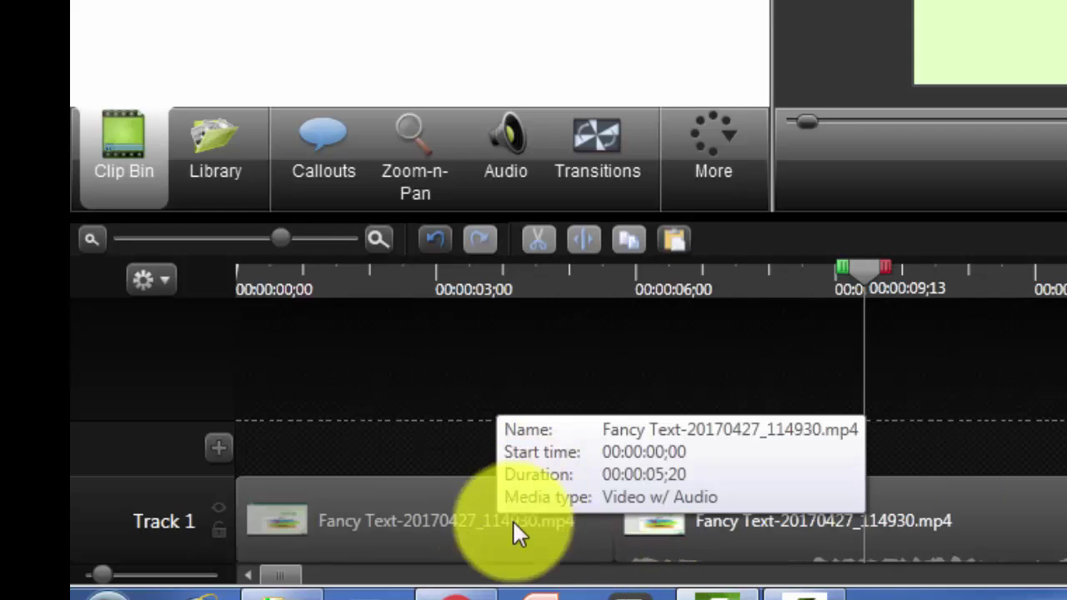
{"action": "left_click", "coordinate": [440, 521]}
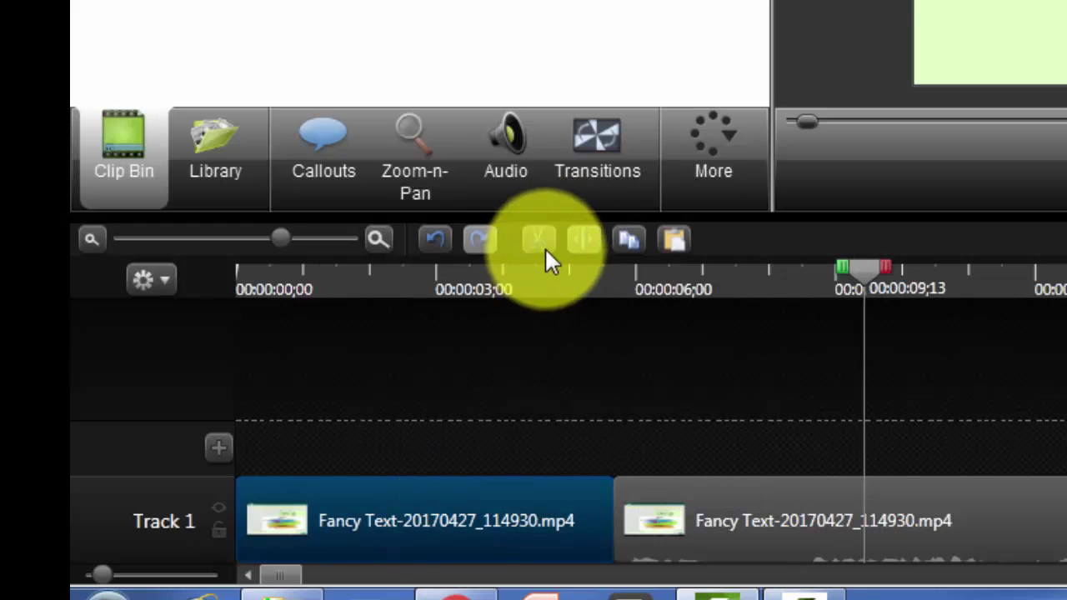
{"action": "left_click", "coordinate": [537, 235]}
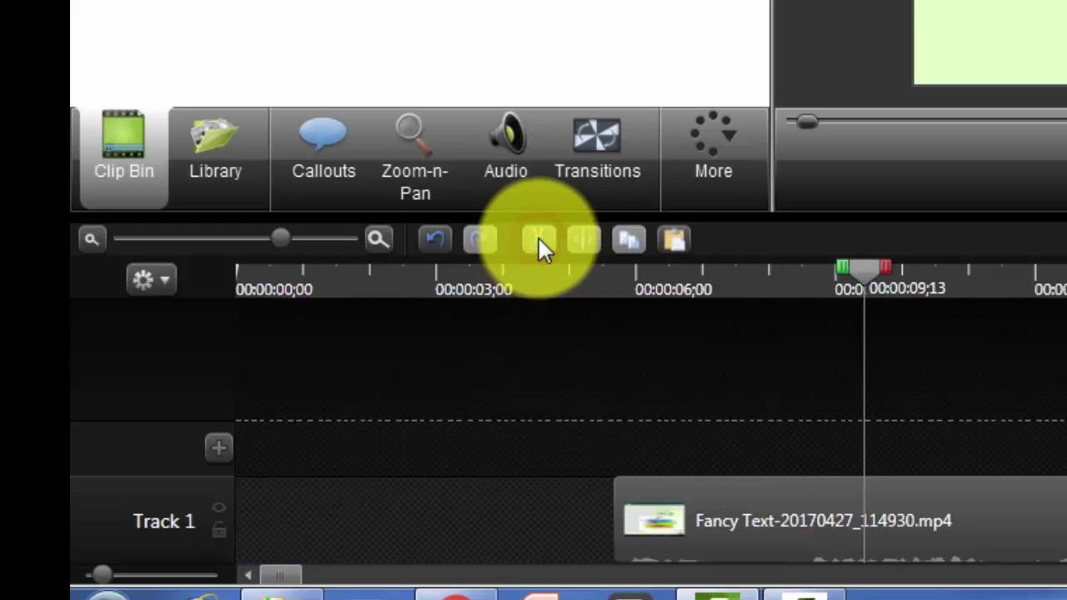
- Move the remaining clip to the start of Track 1 and play the beginning of the timeline
{"action": "left_click", "coordinate": [808, 505]}
{"action": "left_click_drag", "start_coordinate": [756, 517], "coordinate": [308, 508]}
{"action": "left_click", "coordinate": [864, 275]}
{"action": "left_click_drag", "start_coordinate": [864, 275], "coordinate": [219, 350]}
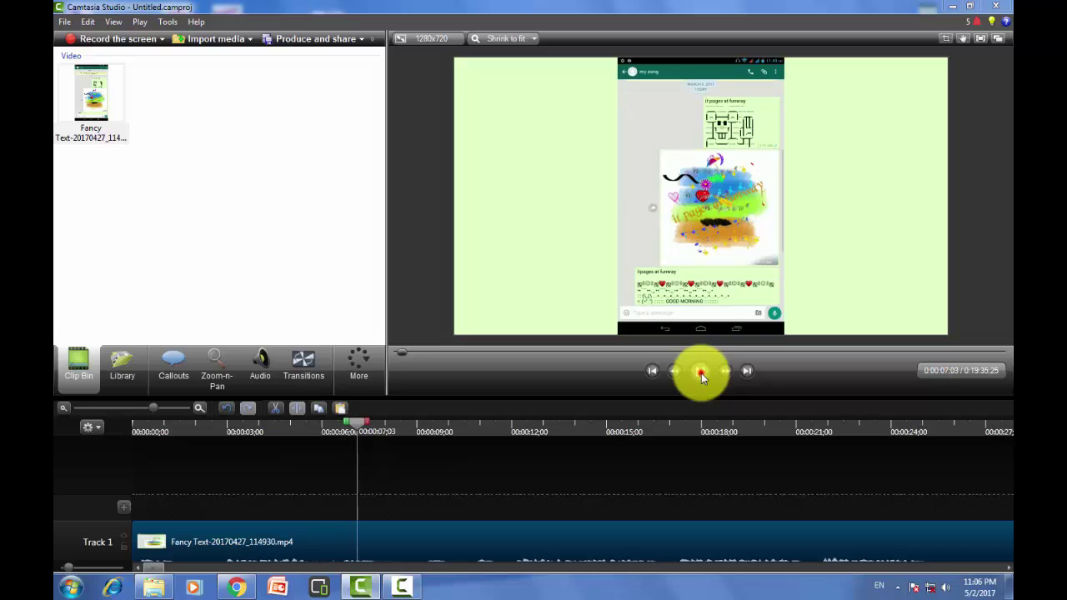
{"action": "left_click", "coordinate": [701, 372]}
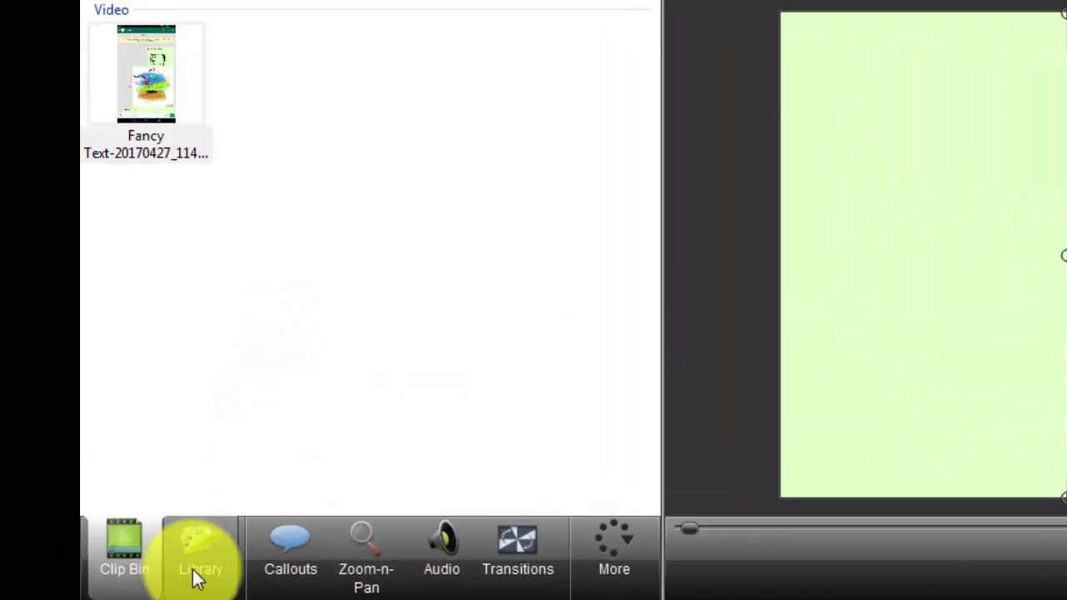
- Examine the title and callout assets in the Library's Theme - Calling Lights folder
{"action": "left_click", "coordinate": [164, 479]}
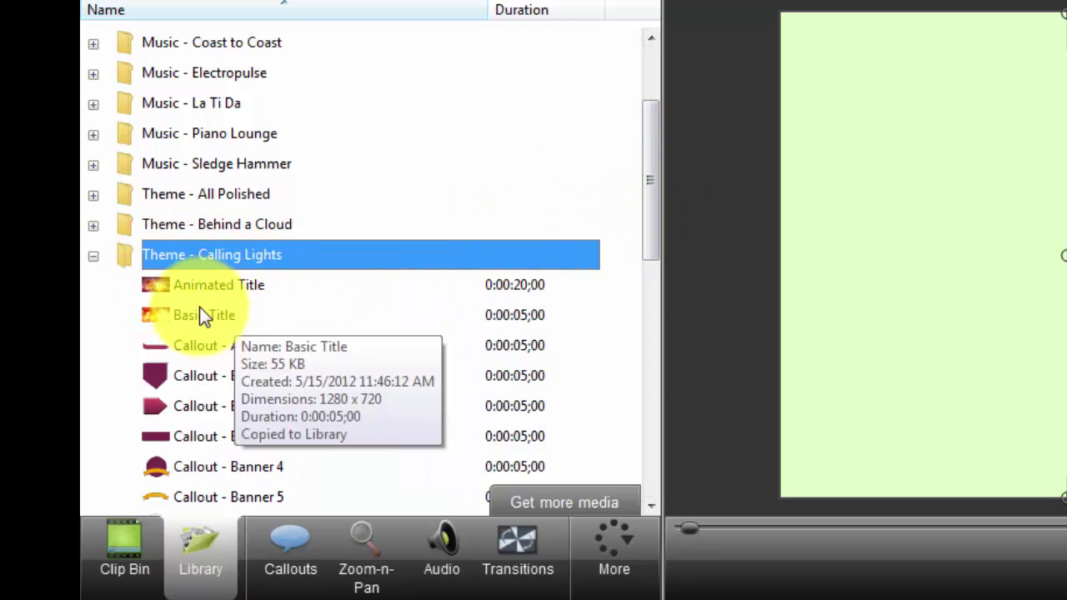
{"action": "mouse_move", "coordinate": [202, 288]}
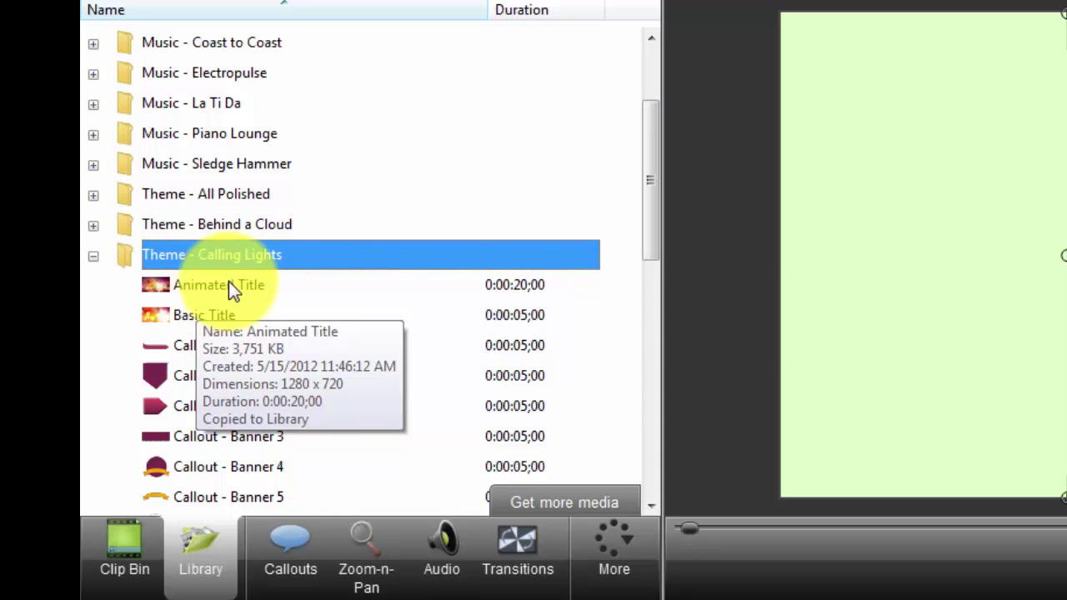
{"action": "mouse_move", "coordinate": [235, 310]}
{"action": "left_click", "coordinate": [240, 290]}
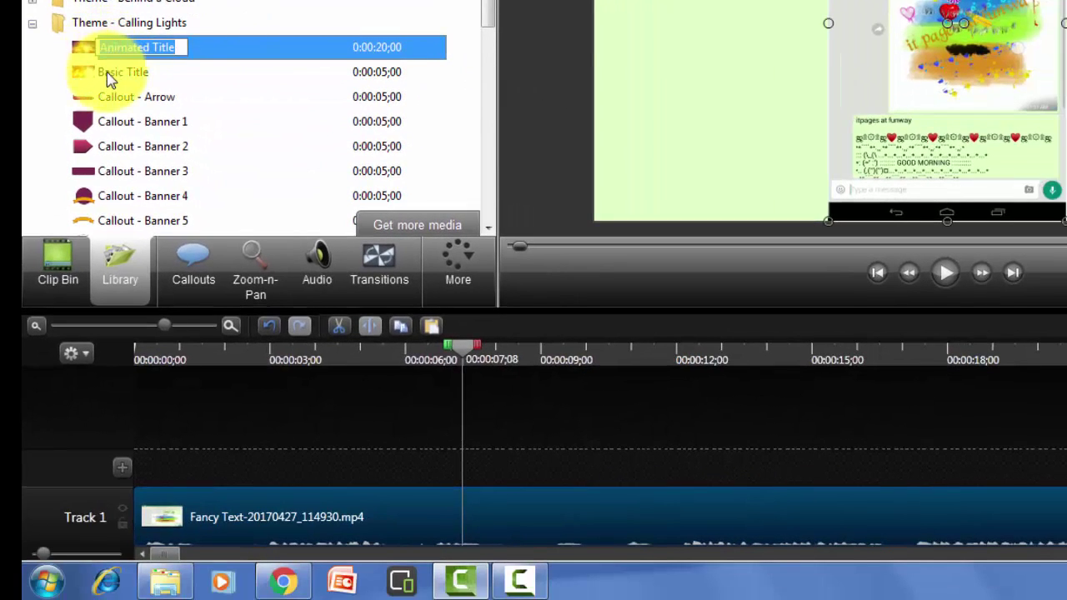
{"action": "left_click", "coordinate": [108, 76]}
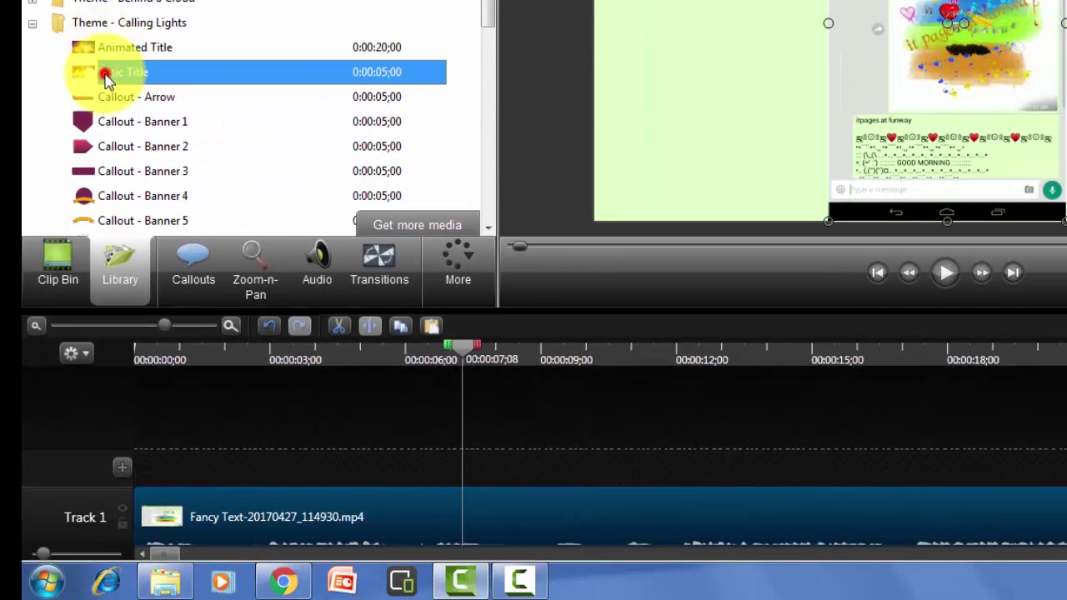
{"action": "left_click", "coordinate": [125, 98]}
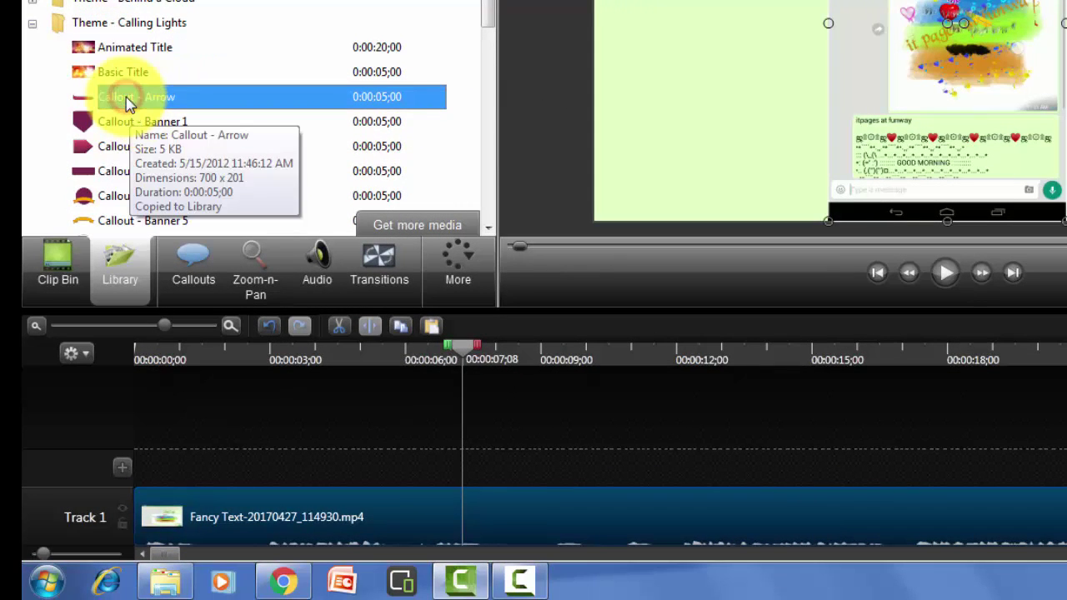
{"action": "right_click", "coordinate": [118, 103]}
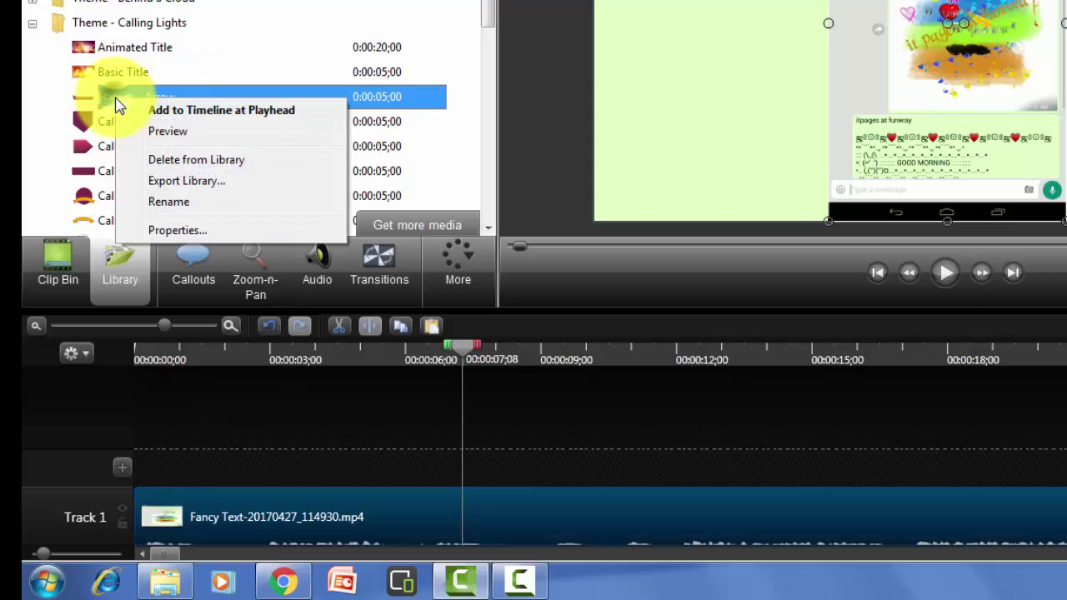
{"action": "left_click", "coordinate": [123, 45]}
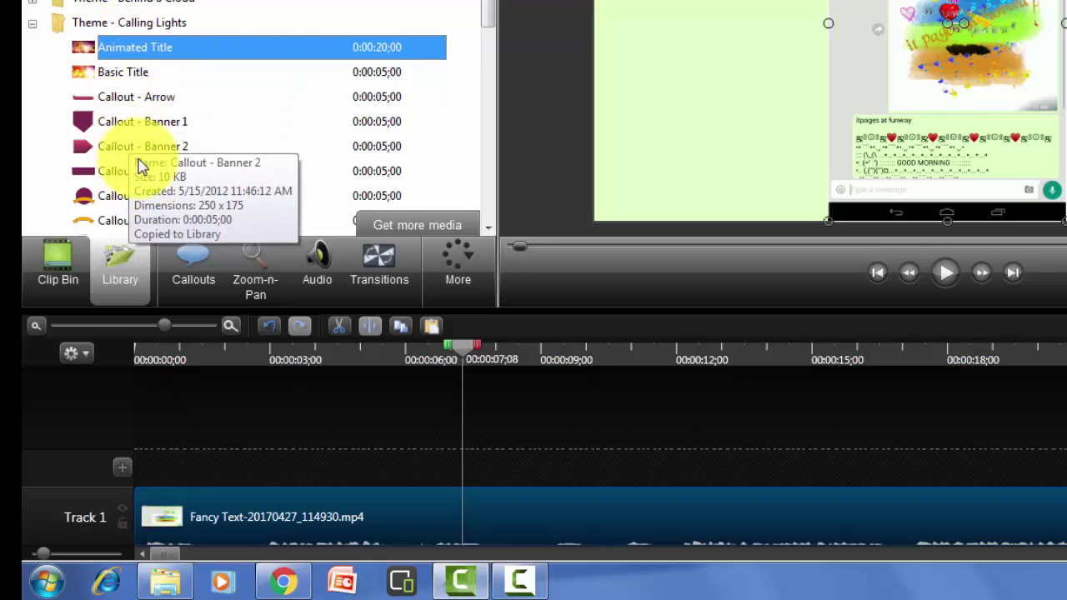
{"action": "left_click_drag", "start_coordinate": [484, 25], "coordinate": [489, 59]}
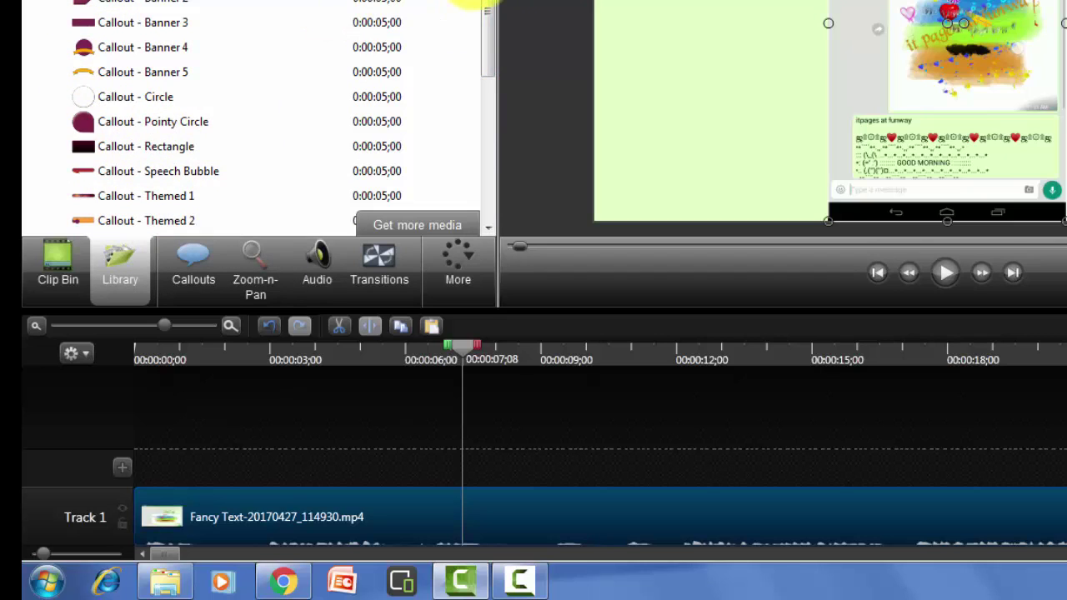
- Add Callout - Banner 5 from the Calling Lights theme to the timeline at 00:00:07;08 and preview it
{"action": "left_click_drag", "start_coordinate": [487, 3], "coordinate": [486, 0]}
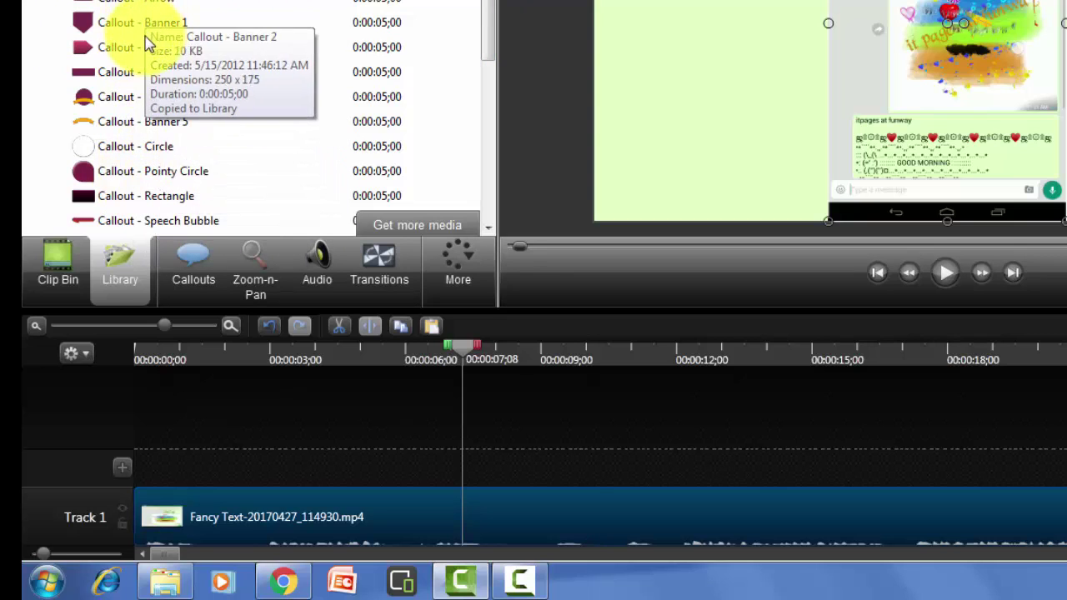
{"action": "right_click", "coordinate": [150, 128]}
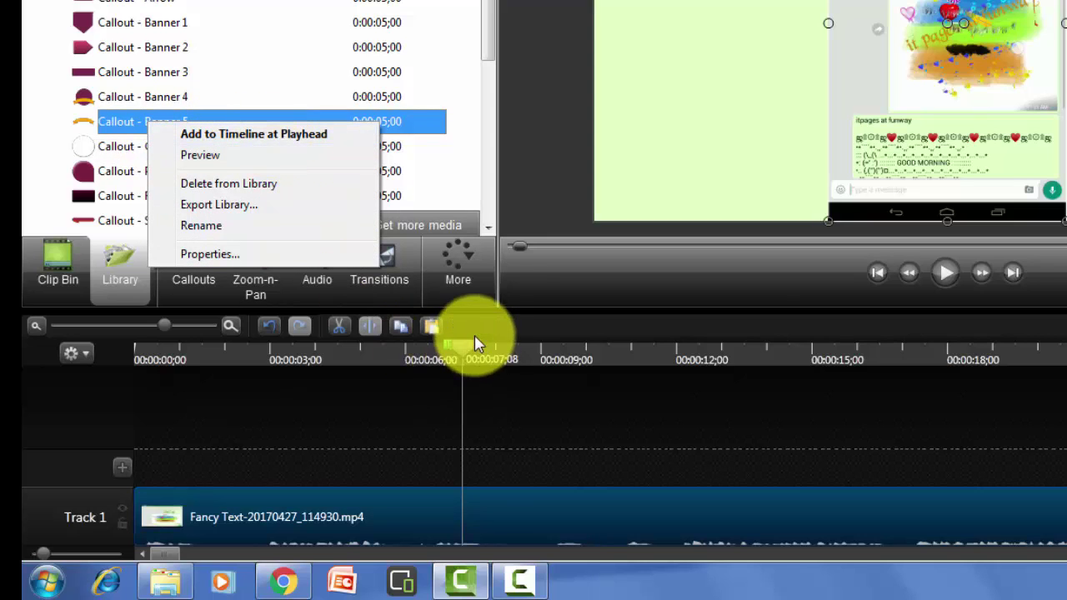
{"action": "left_click", "coordinate": [291, 140]}
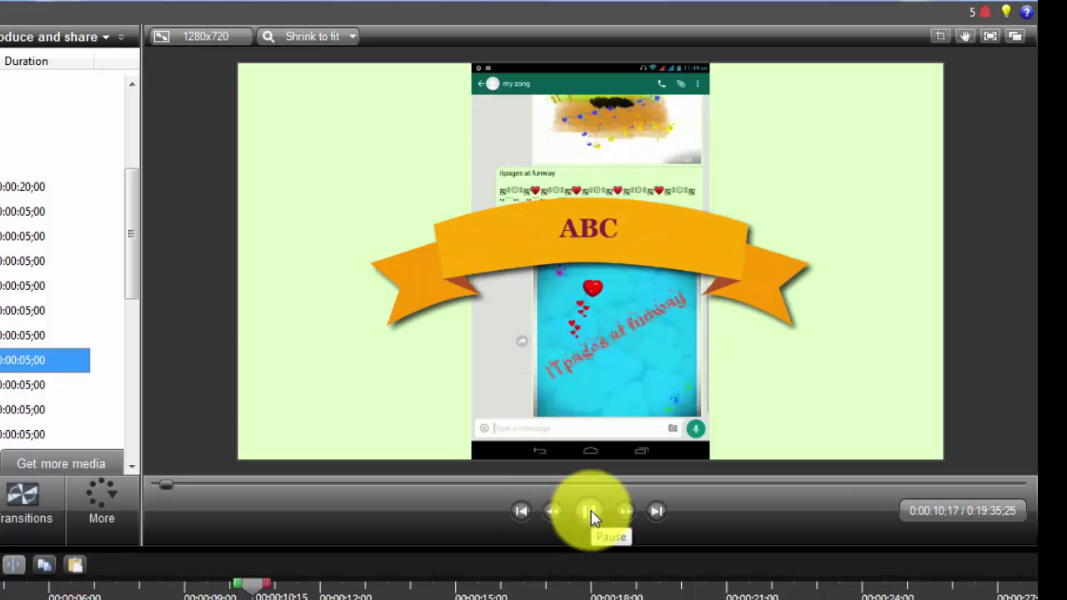
{"action": "left_click", "coordinate": [590, 511]}
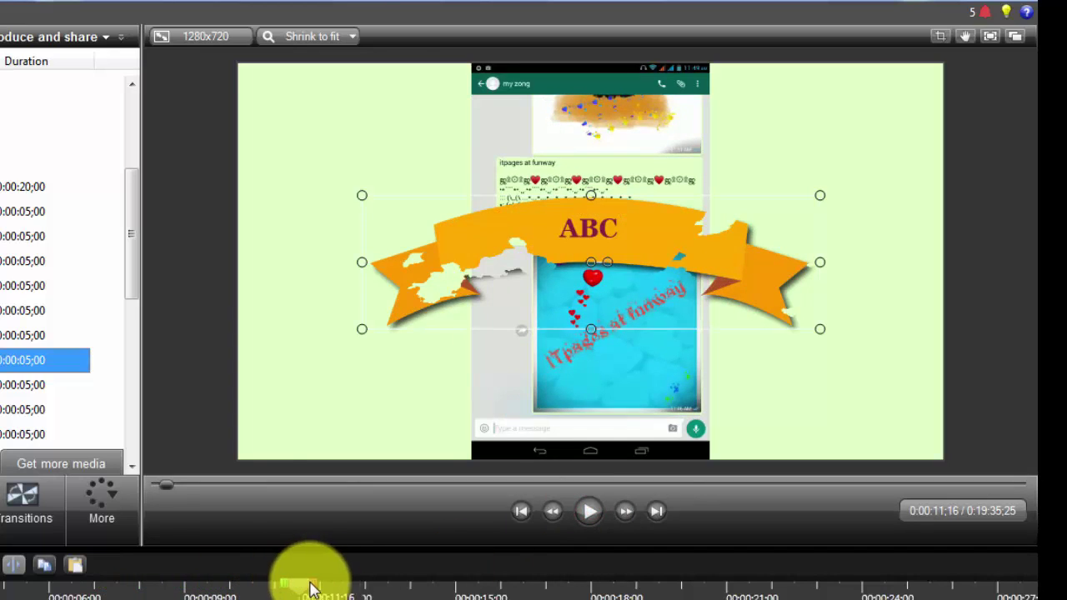
{"action": "left_click_drag", "start_coordinate": [301, 584], "coordinate": [92, 584]}
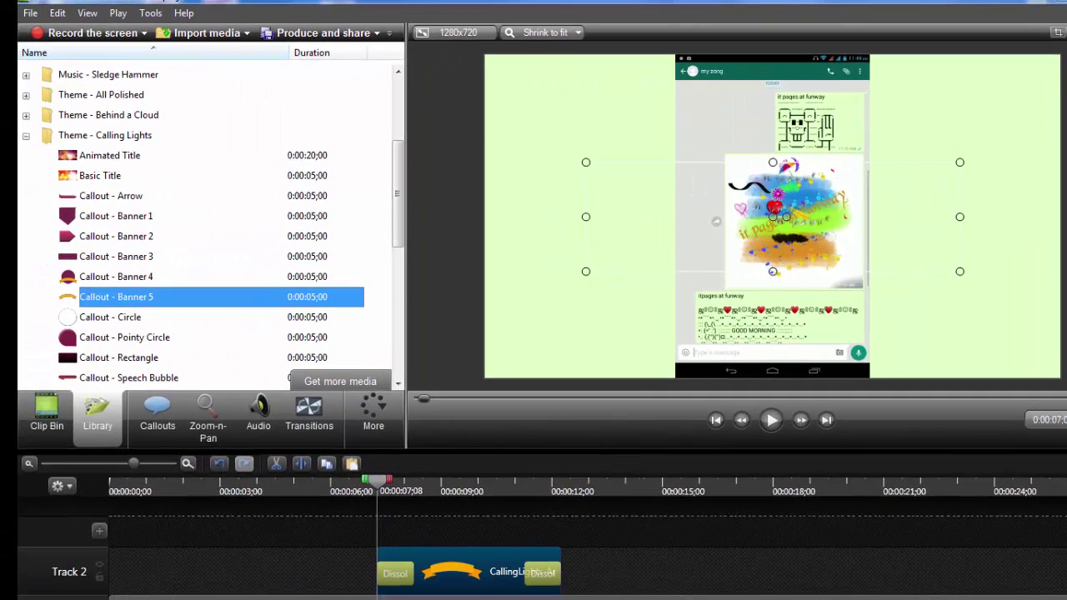
- Move the banner callout on the canvas from the centre toward the left edge of the video
{"action": "left_click", "coordinate": [434, 580]}
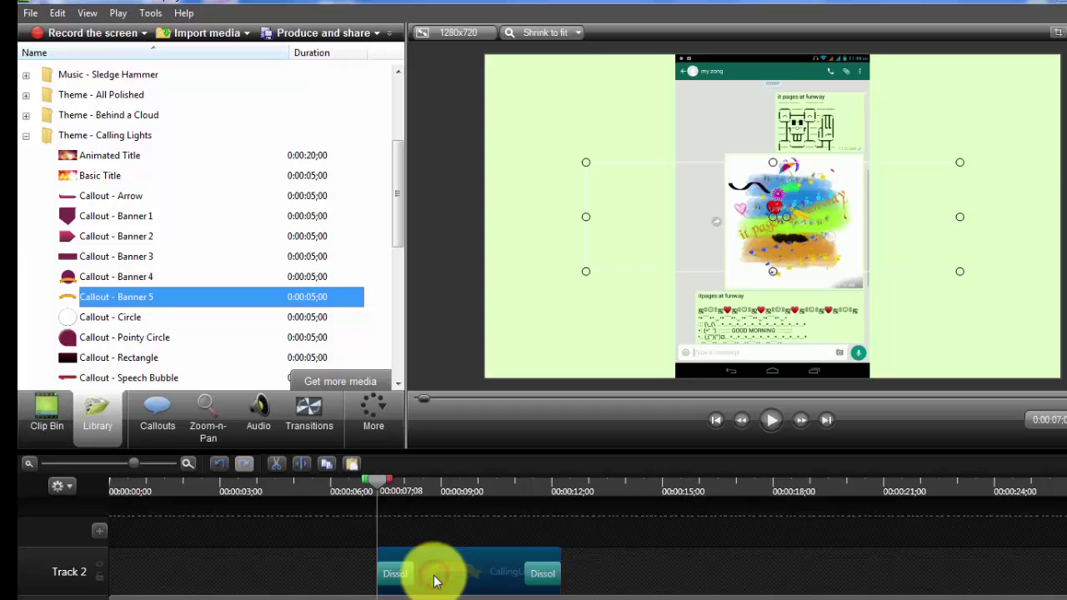
{"action": "left_click", "coordinate": [712, 206]}
{"action": "left_click_drag", "start_coordinate": [671, 207], "coordinate": [606, 216]}
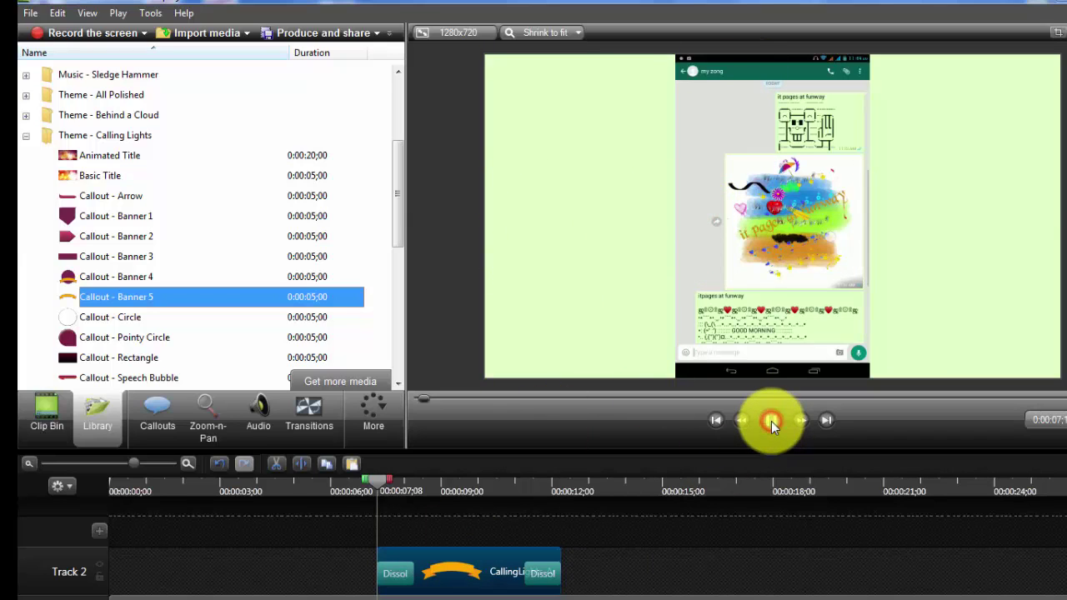
- Play to 00:00:08;18 and replace the banner callout's placeholder text with "itpages at funway"
{"action": "left_click", "coordinate": [482, 567]}
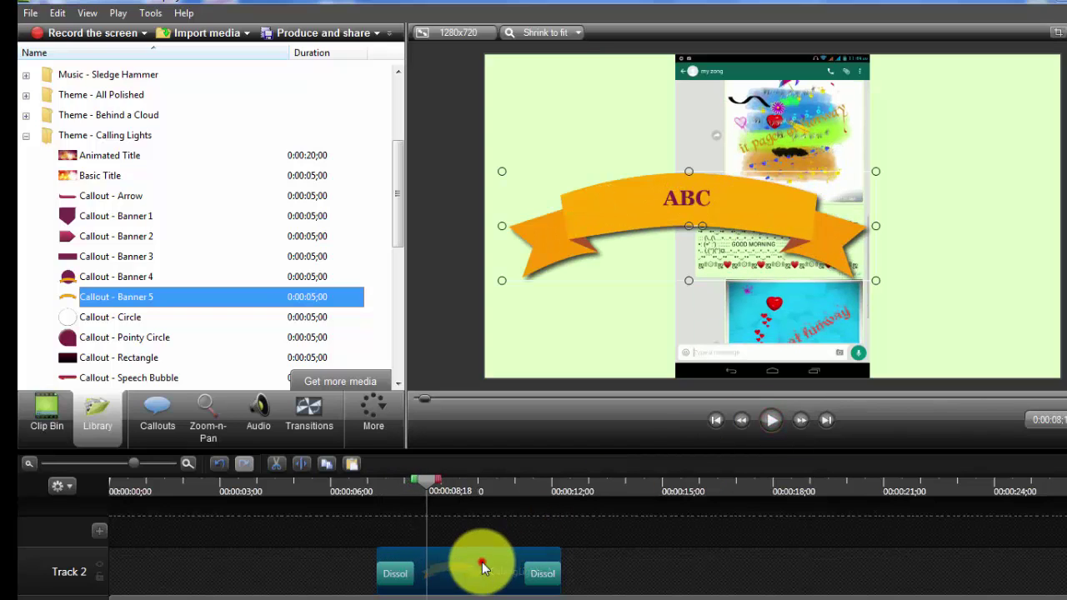
{"action": "double_click", "coordinate": [686, 218]}
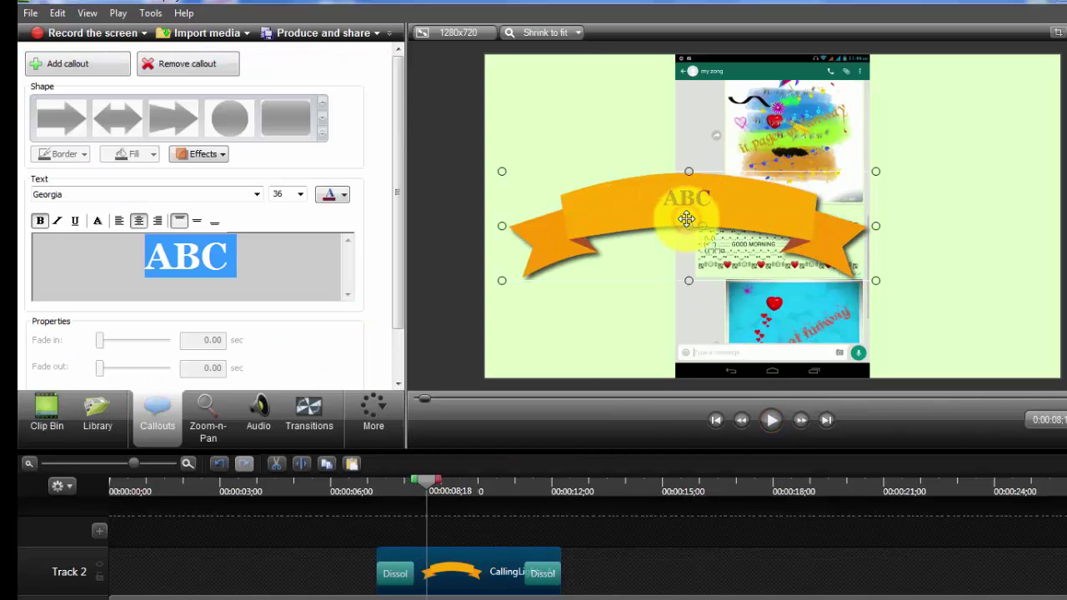
{"action": "left_click", "coordinate": [242, 261]}
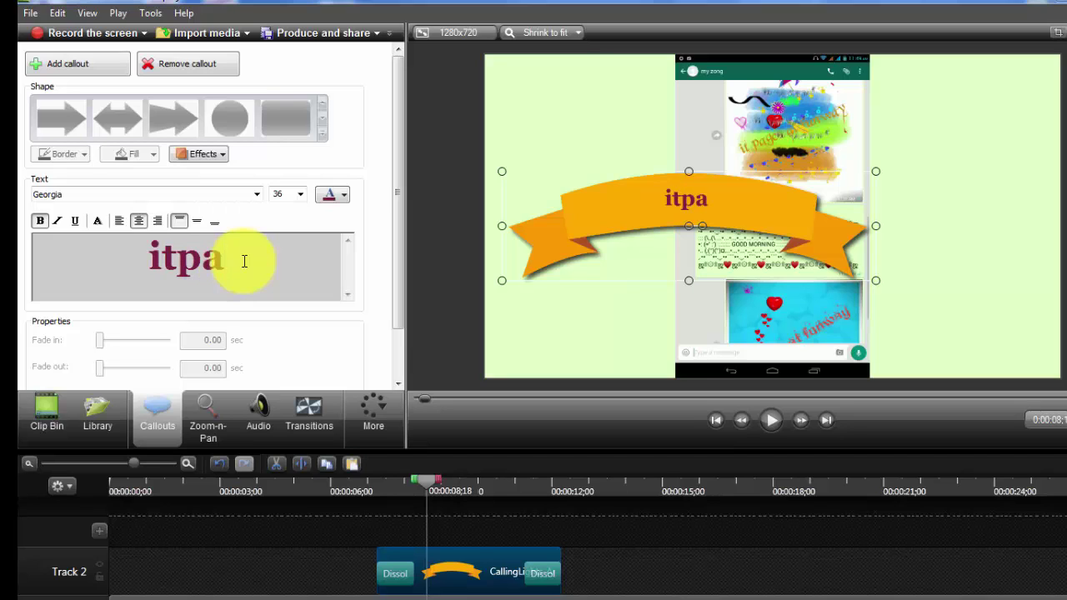
{"action": "type", "text": "at"}
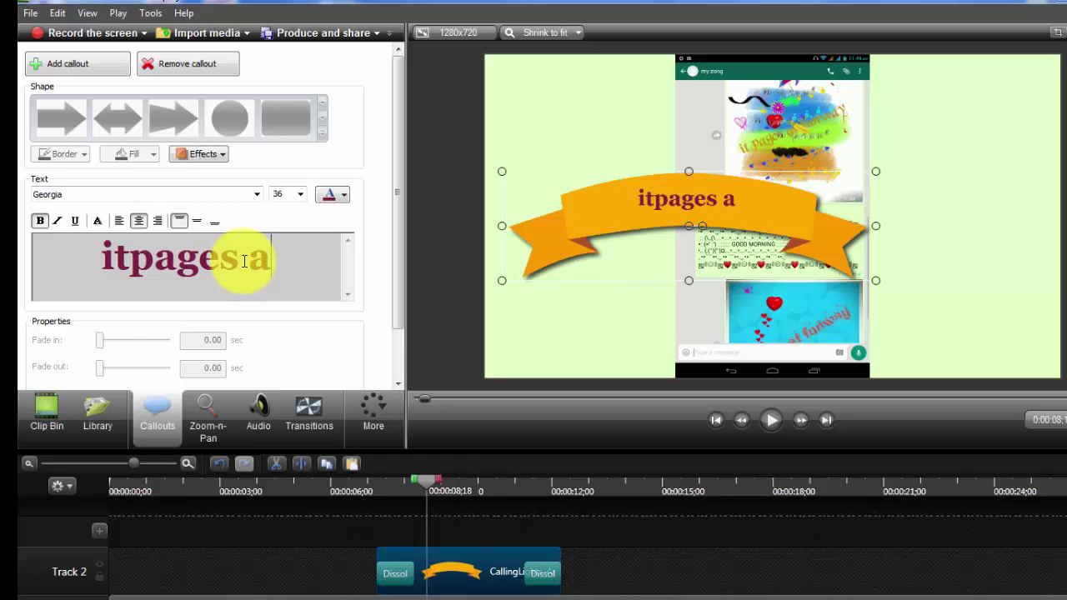
{"action": "type", "text": " fu"}
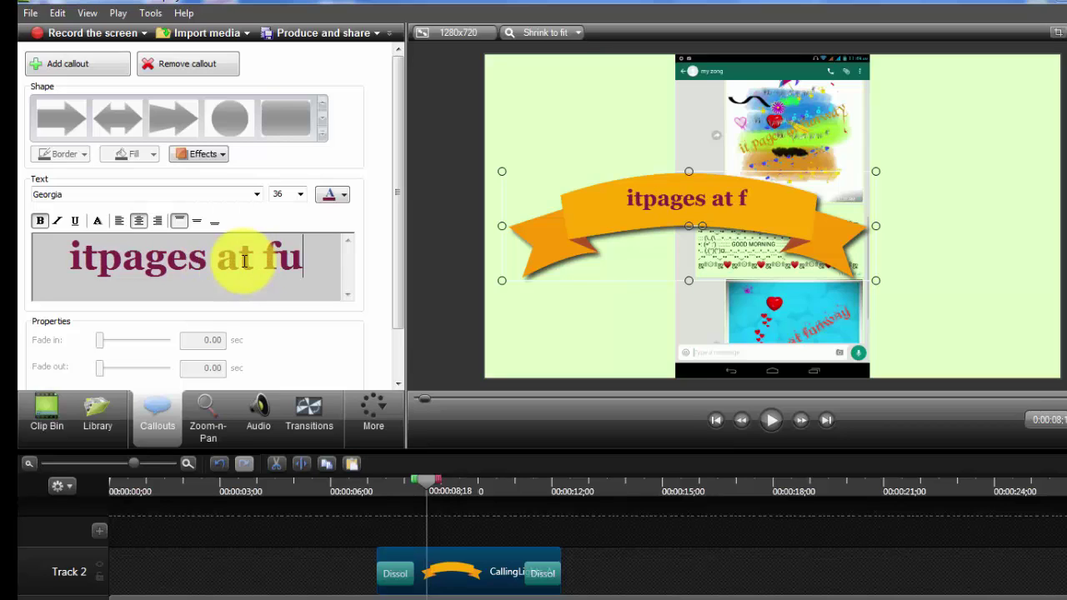
{"action": "type", "text": "nway"}
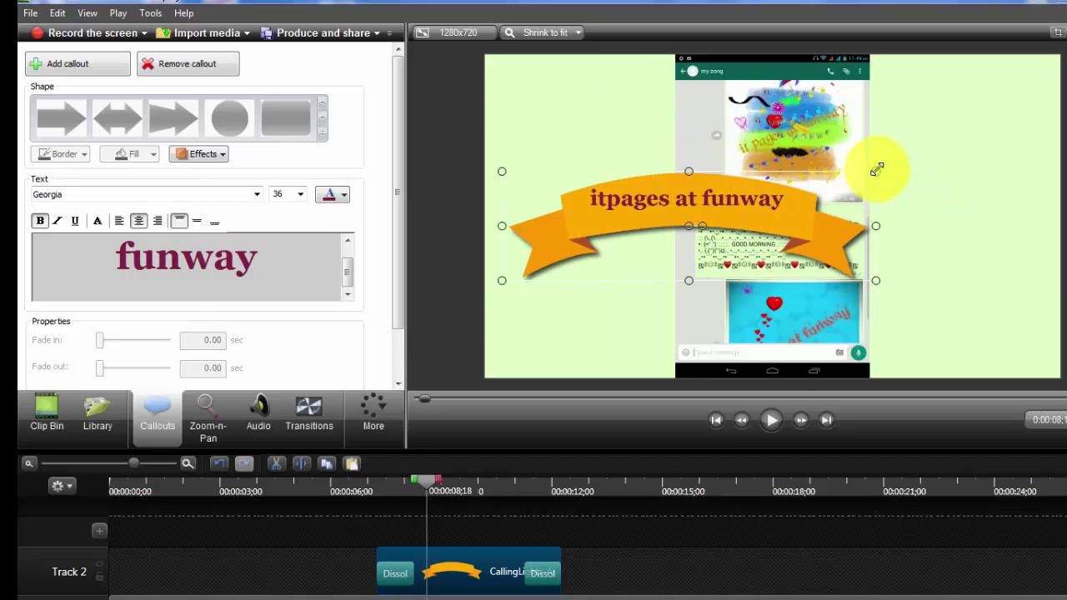
- Enlarge the banner callout slightly and place it centred along the bottom edge of the video
{"action": "left_click_drag", "start_coordinate": [875, 170], "coordinate": [906, 208]}
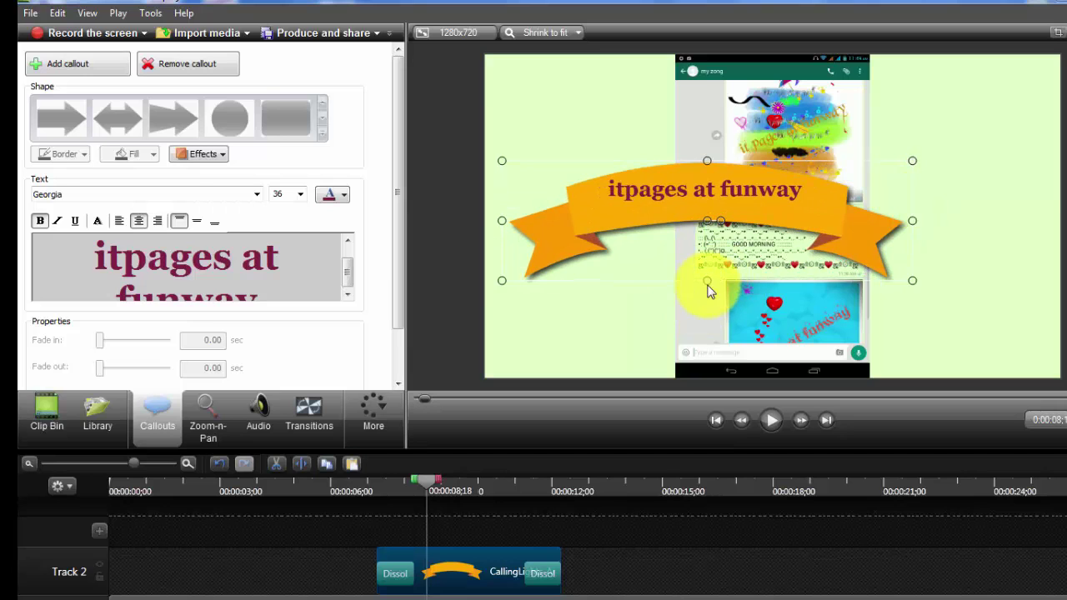
{"action": "mouse_move", "coordinate": [708, 287]}
{"action": "left_mouse_down"}
{"action": "mouse_move", "coordinate": [702, 362]}
{"action": "mouse_move", "coordinate": [693, 280]}
{"action": "mouse_move", "coordinate": [695, 301]}
{"action": "left_mouse_up"}
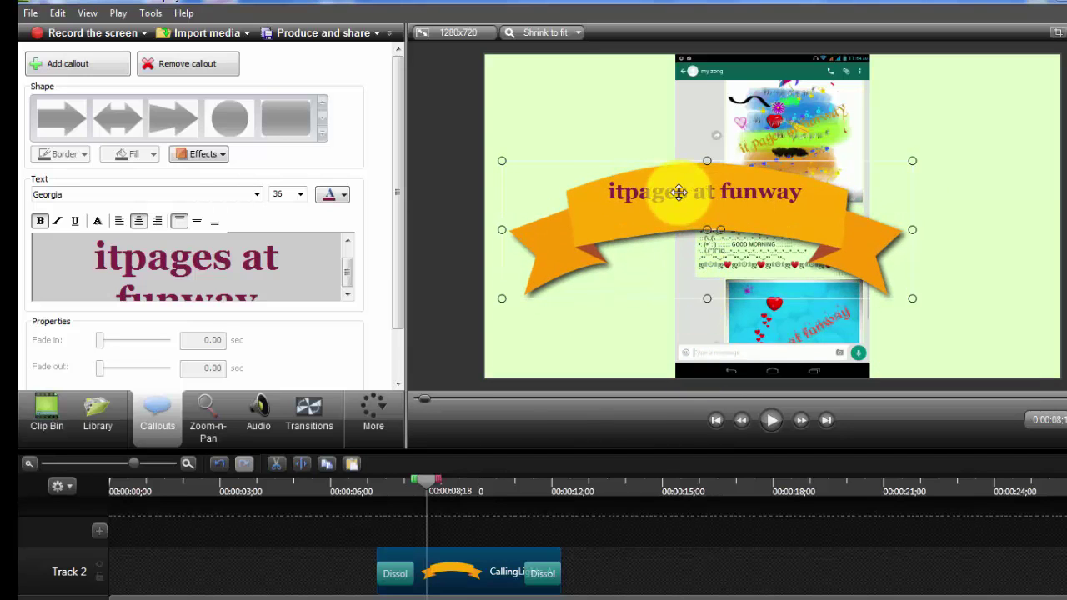
{"action": "left_click_drag", "start_coordinate": [678, 193], "coordinate": [773, 301]}
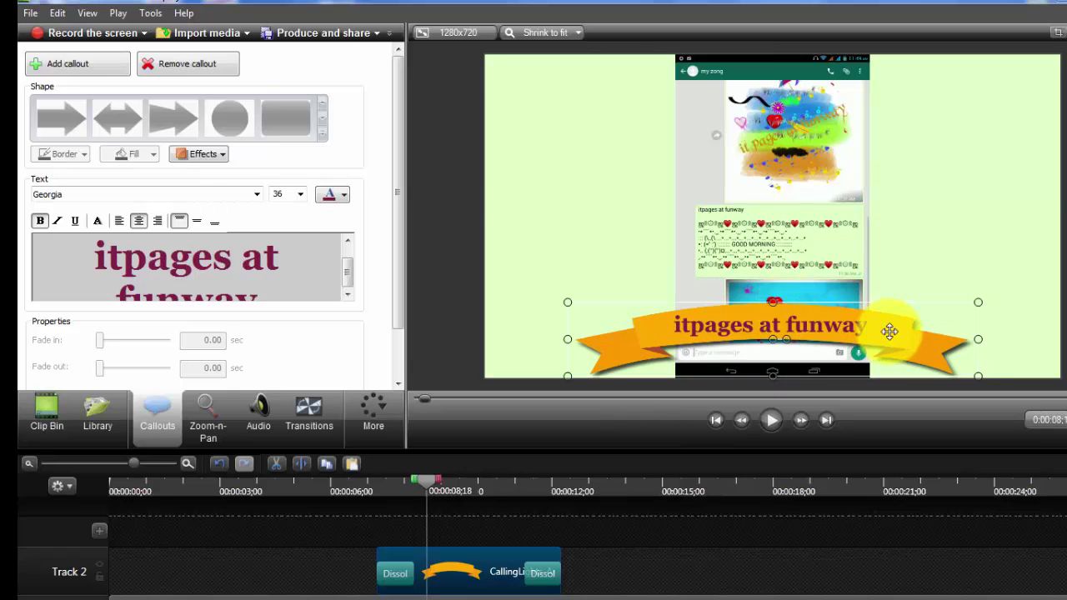
{"action": "left_click_drag", "start_coordinate": [860, 344], "coordinate": [861, 345]}
- Move the banner clip on Track 2 so it starts at 00:00:09;14
{"action": "left_click_drag", "start_coordinate": [426, 481], "coordinate": [458, 505]}
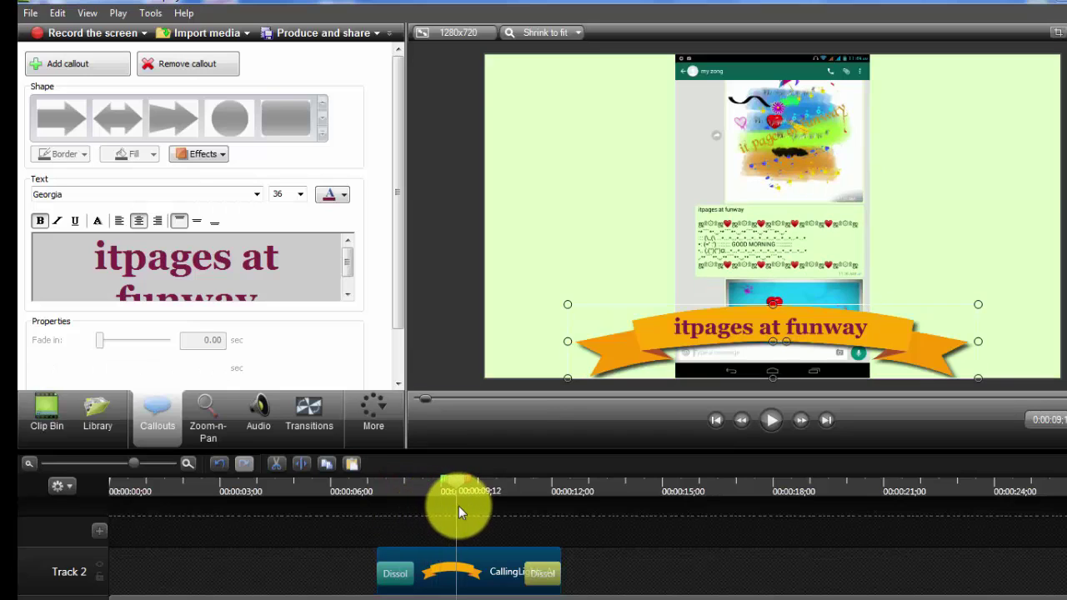
{"action": "left_click_drag", "start_coordinate": [498, 568], "coordinate": [581, 588]}
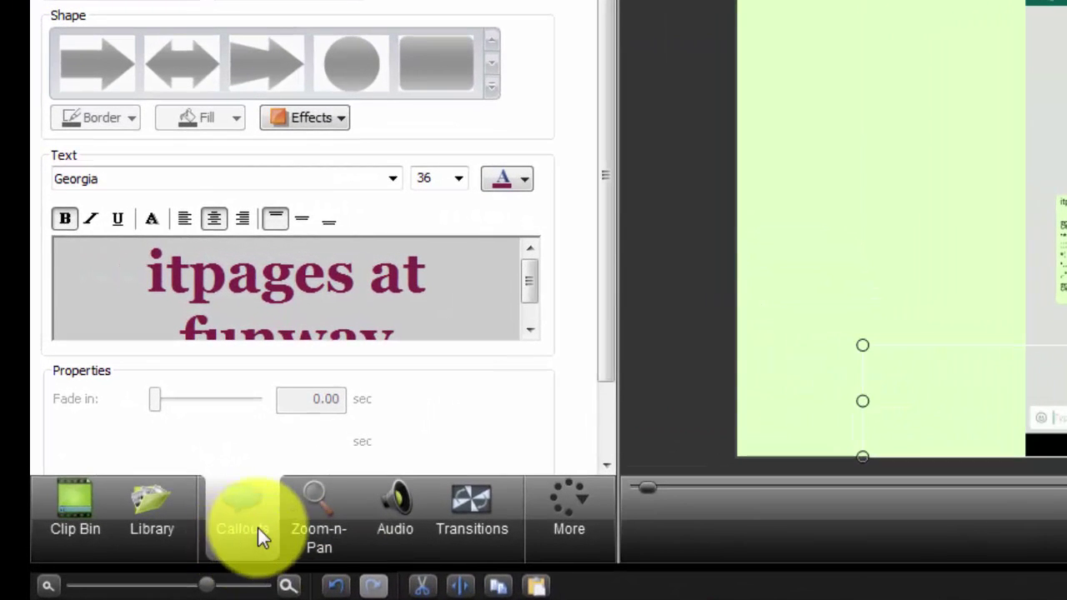
- Add a Sketch Motion Arrow callout to Track 2 at 00:00:14;29, after the banner clip
{"action": "left_click", "coordinate": [229, 531]}
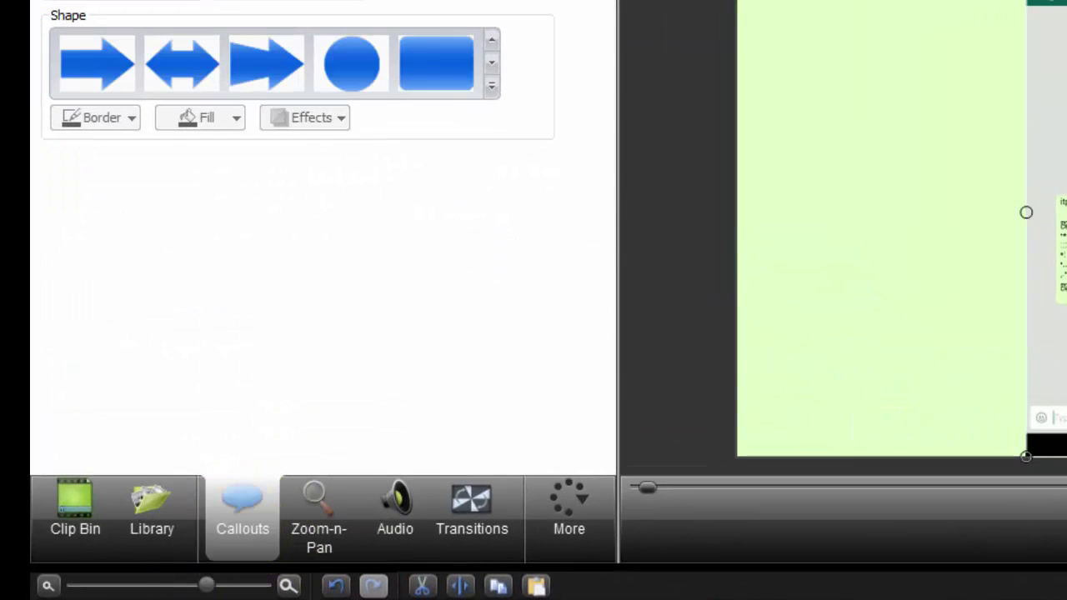
{"action": "left_click", "coordinate": [154, 521]}
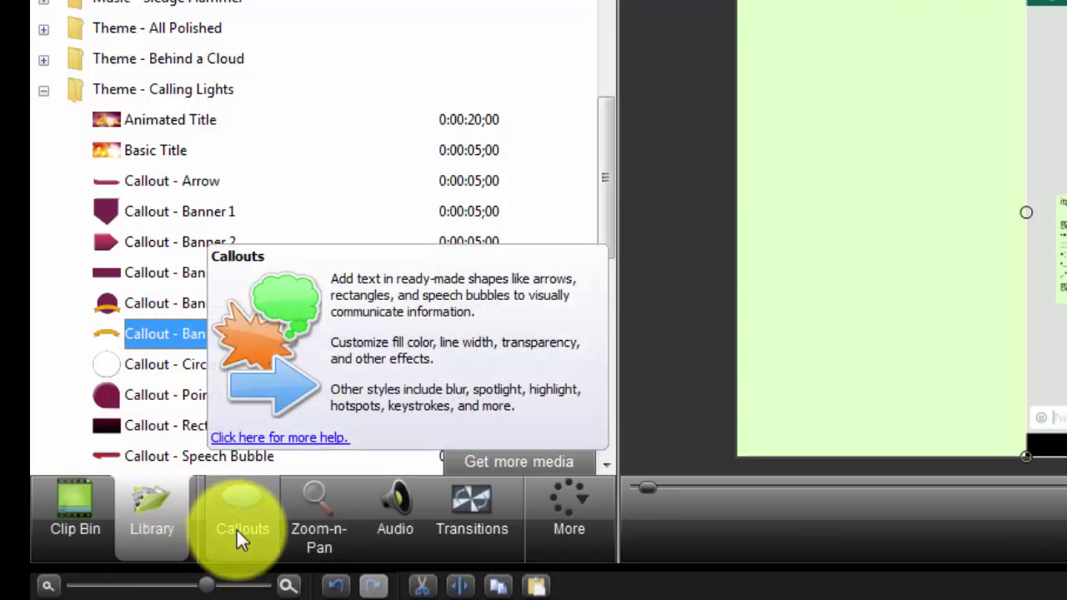
{"action": "left_click", "coordinate": [237, 530]}
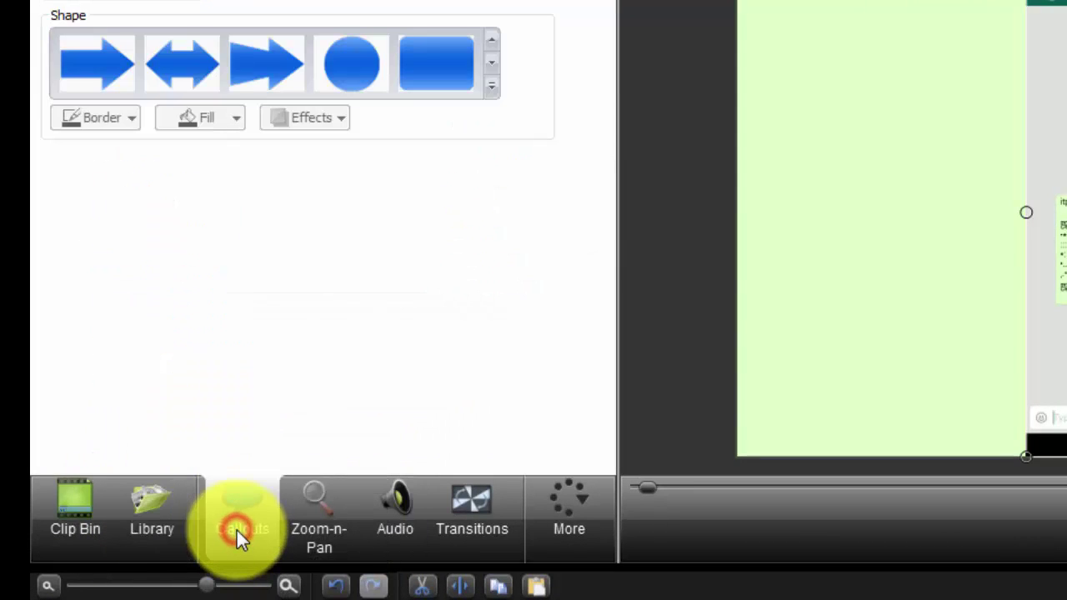
{"action": "left_click", "coordinate": [493, 87]}
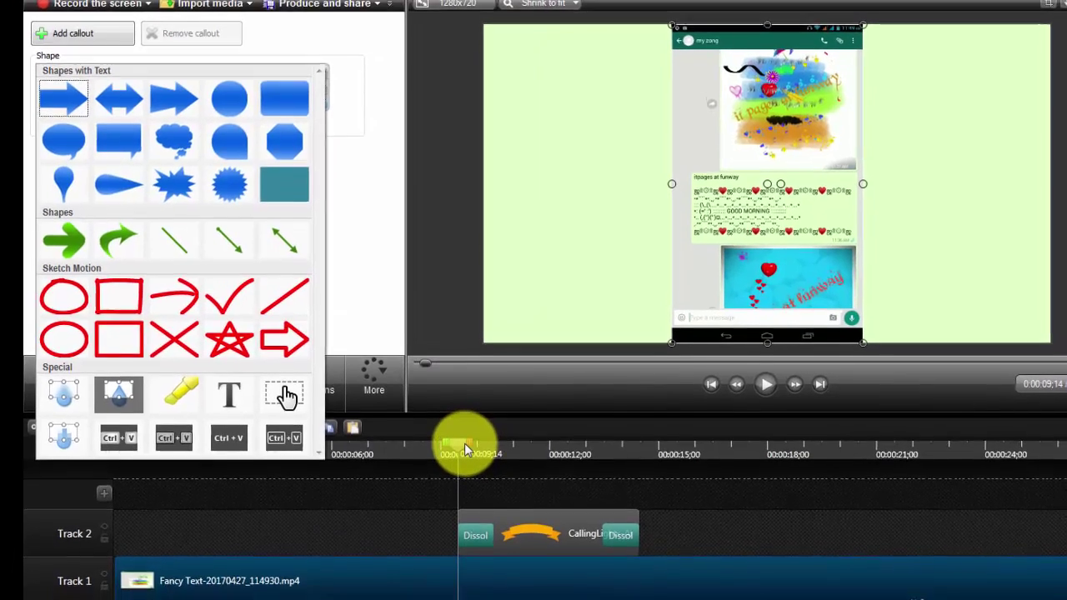
{"action": "left_click", "coordinate": [464, 444]}
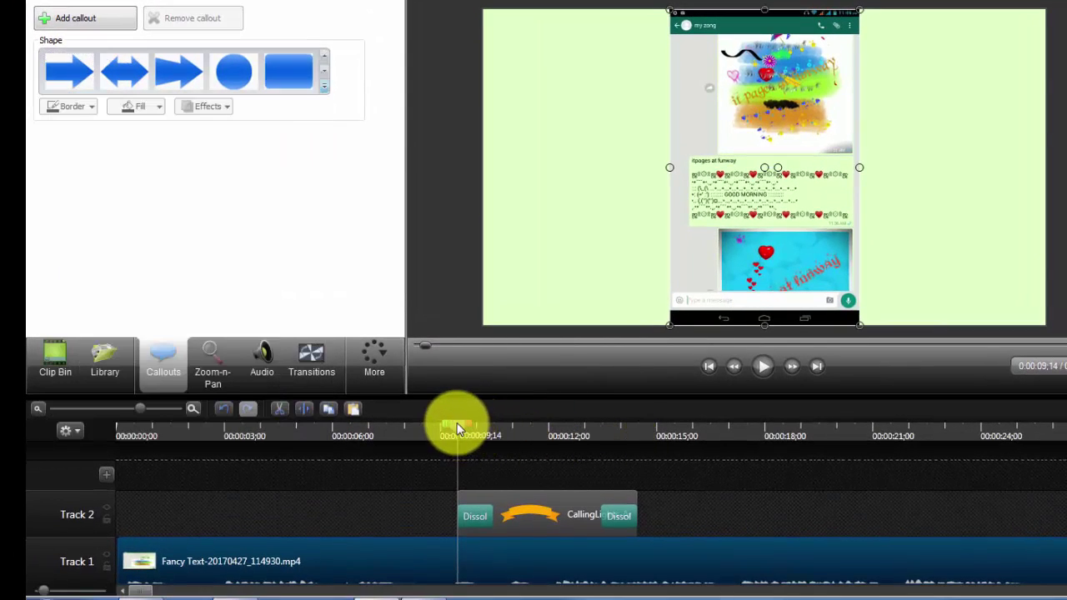
{"action": "left_click_drag", "start_coordinate": [457, 422], "coordinate": [654, 435]}
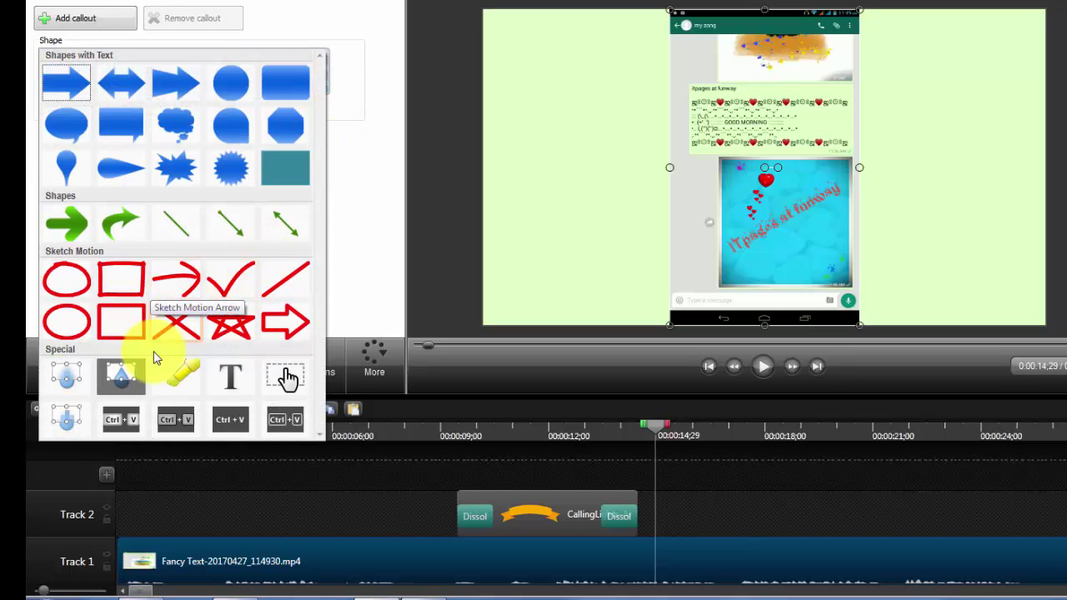
{"action": "left_click", "coordinate": [184, 297]}
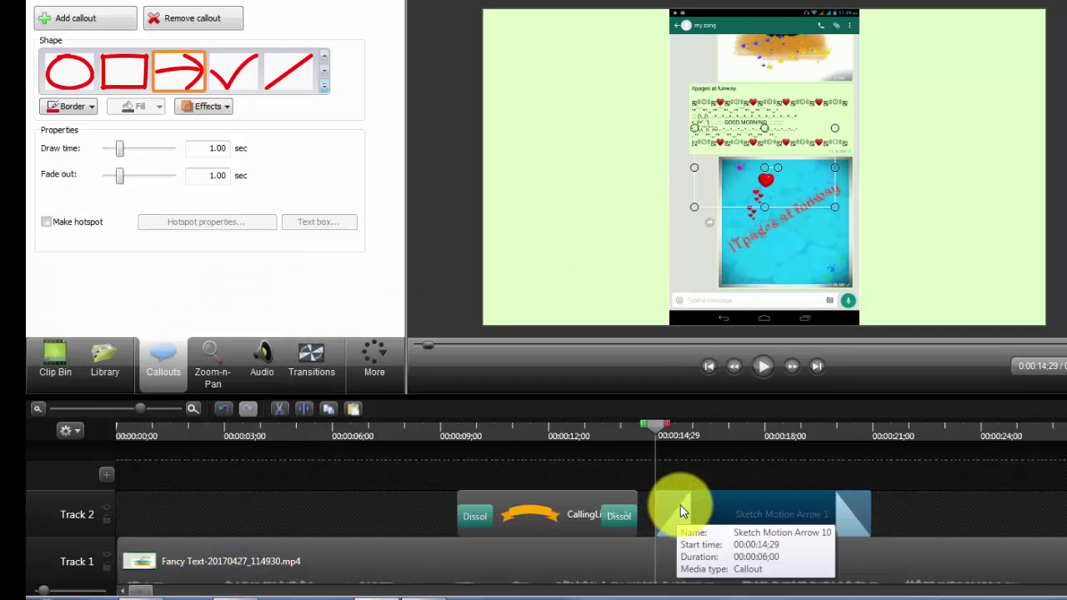
- Shrink the sketch arrow and place it beside the phone recording, pointing at the GOOD MORNING message
{"action": "left_click", "coordinate": [760, 366]}
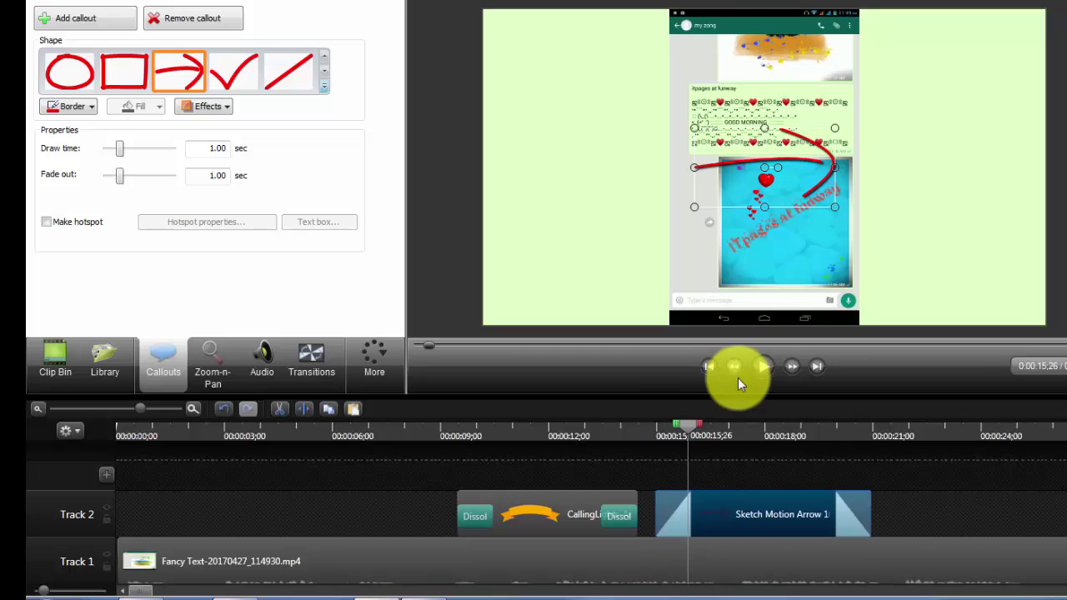
{"action": "mouse_move", "coordinate": [773, 167]}
{"action": "left_mouse_down"}
{"action": "mouse_move", "coordinate": [725, 174]}
{"action": "mouse_move", "coordinate": [613, 144]}
{"action": "mouse_move", "coordinate": [649, 202]}
{"action": "mouse_move", "coordinate": [625, 143]}
{"action": "mouse_move", "coordinate": [628, 124]}
{"action": "mouse_move", "coordinate": [699, 260]}
{"action": "mouse_move", "coordinate": [588, 167]}
{"action": "mouse_move", "coordinate": [614, 155]}
{"action": "left_mouse_up"}
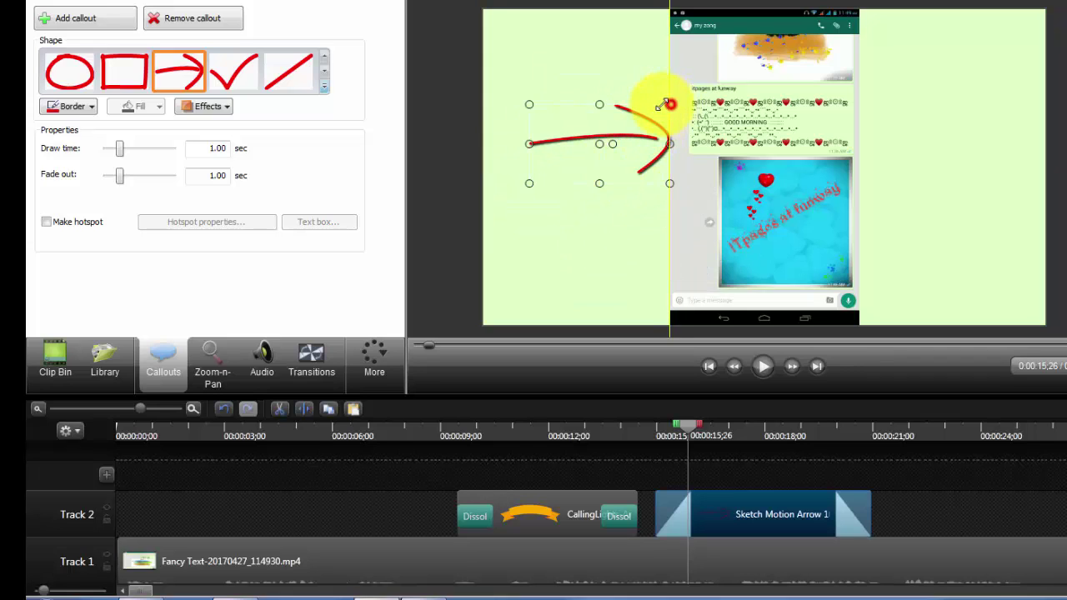
{"action": "mouse_move", "coordinate": [667, 103]}
{"action": "left_mouse_down"}
{"action": "mouse_move", "coordinate": [617, 142]}
{"action": "mouse_move", "coordinate": [648, 114]}
{"action": "mouse_move", "coordinate": [650, 128]}
{"action": "left_mouse_up"}
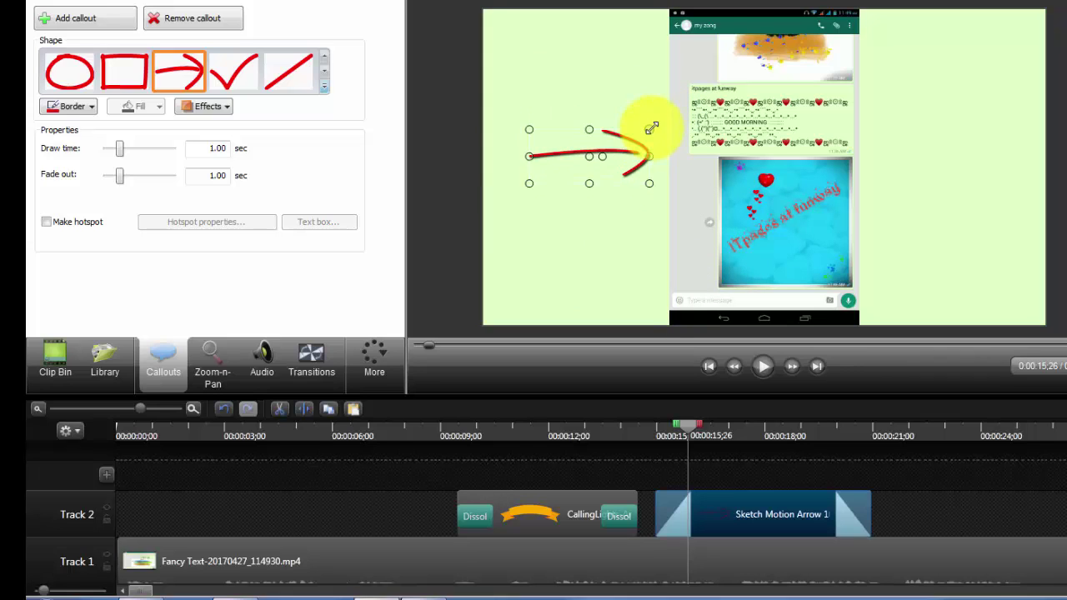
{"action": "left_click", "coordinate": [583, 184]}
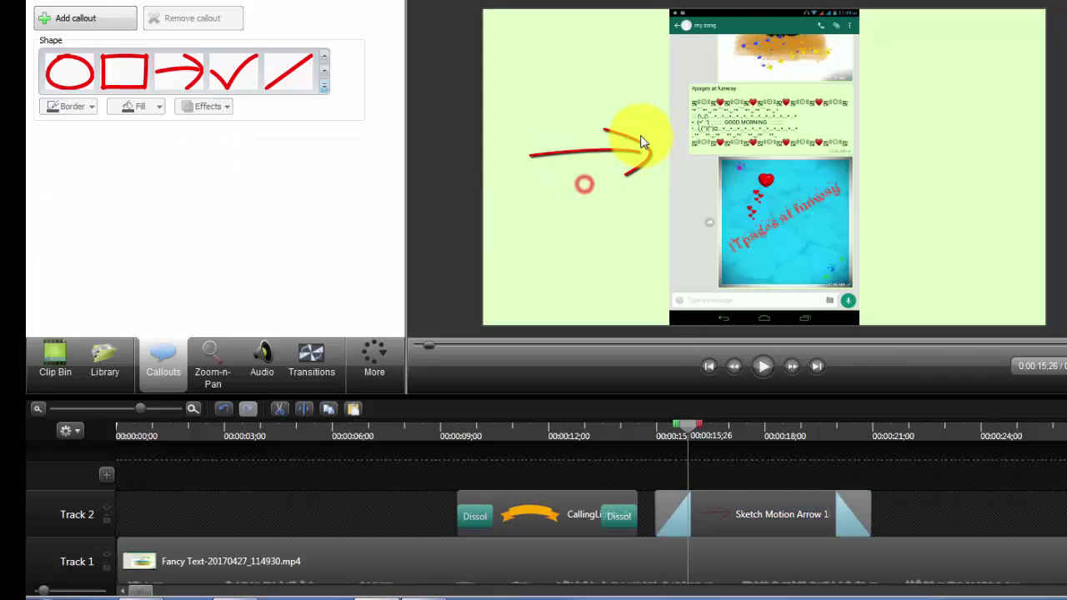
{"action": "left_click", "coordinate": [589, 148]}
{"action": "mouse_move", "coordinate": [577, 149]}
{"action": "left_mouse_down"}
{"action": "mouse_move", "coordinate": [611, 118]}
{"action": "mouse_move", "coordinate": [614, 240]}
{"action": "mouse_move", "coordinate": [602, 125]}
{"action": "left_mouse_up"}
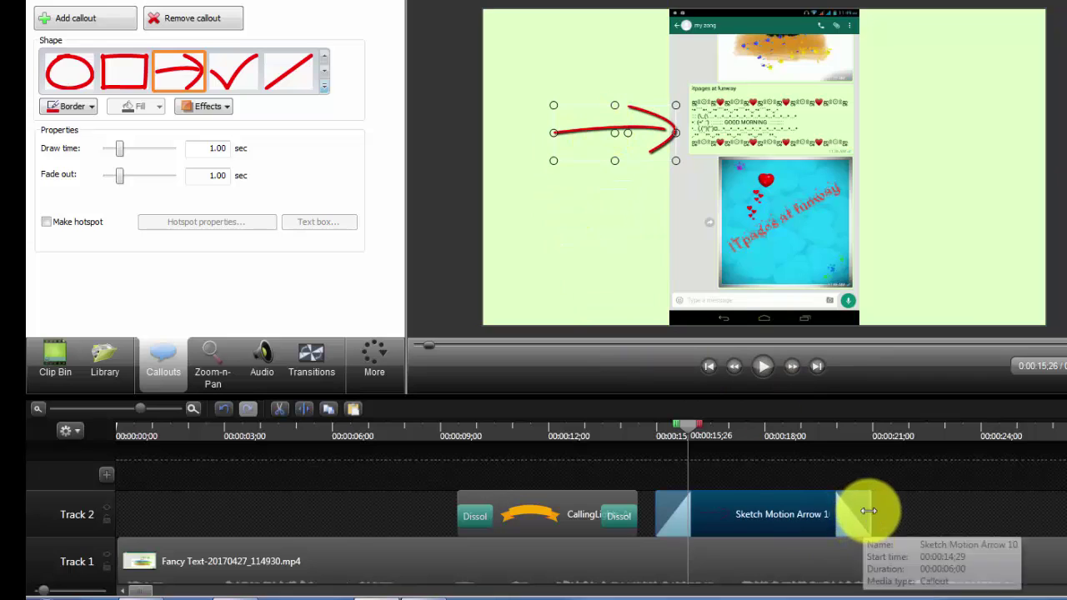
- Shorten the arrow callout on Track 2 to end about half a second past 00:00:16;28, playing it to check the timing
{"action": "mouse_move", "coordinate": [867, 512]}
{"action": "left_mouse_down"}
{"action": "mouse_move", "coordinate": [726, 518]}
{"action": "mouse_move", "coordinate": [767, 519]}
{"action": "mouse_move", "coordinate": [746, 517]}
{"action": "left_mouse_up"}
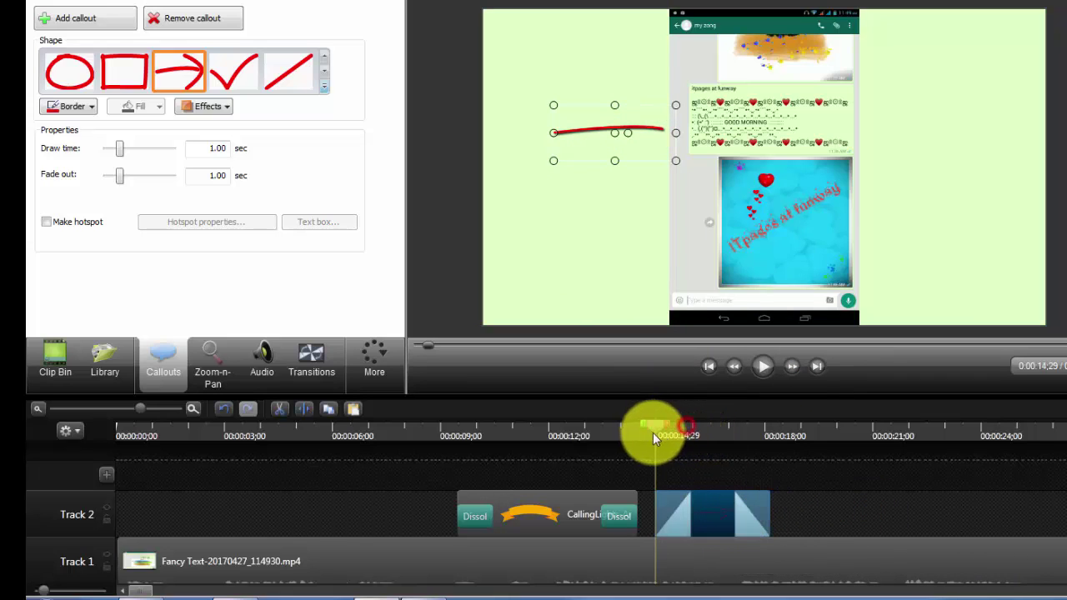
{"action": "left_click_drag", "start_coordinate": [643, 434], "coordinate": [647, 435]}
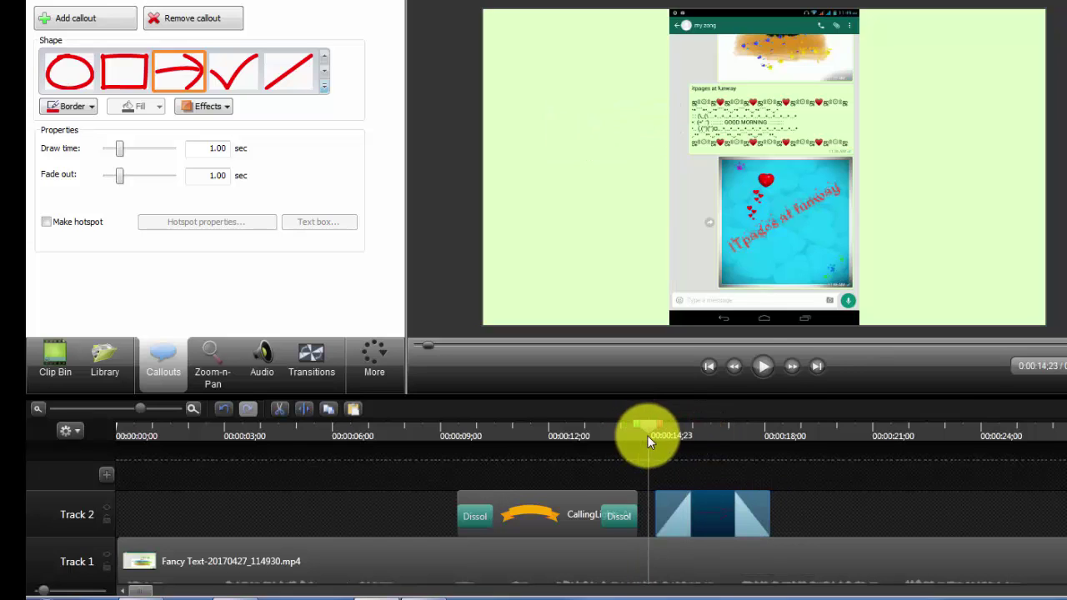
{"action": "left_click", "coordinate": [764, 370]}
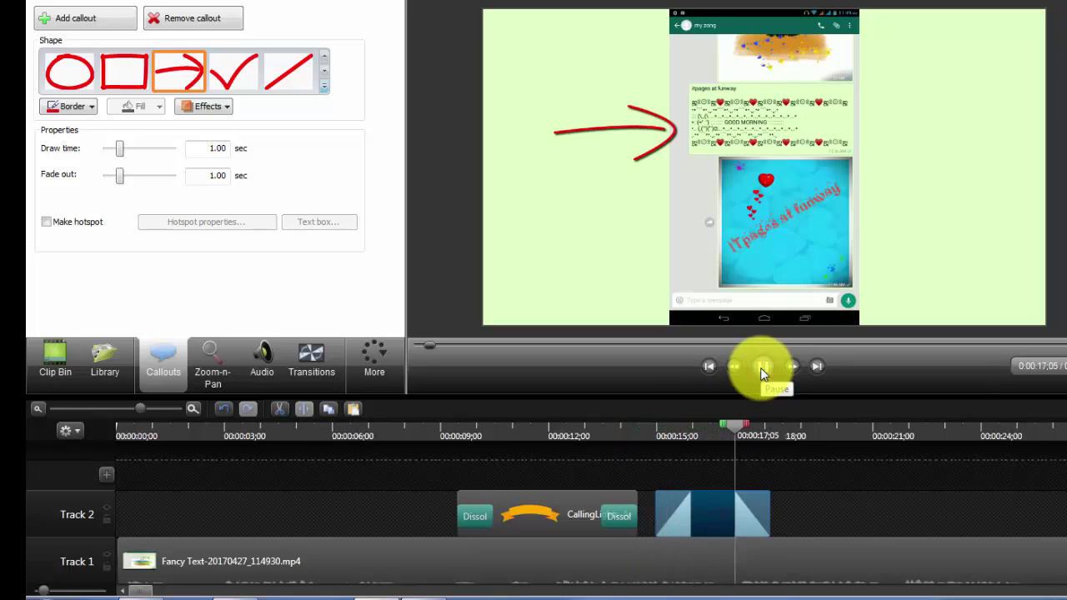
{"action": "left_click", "coordinate": [760, 367]}
{"action": "left_click_drag", "start_coordinate": [763, 423], "coordinate": [722, 434]}
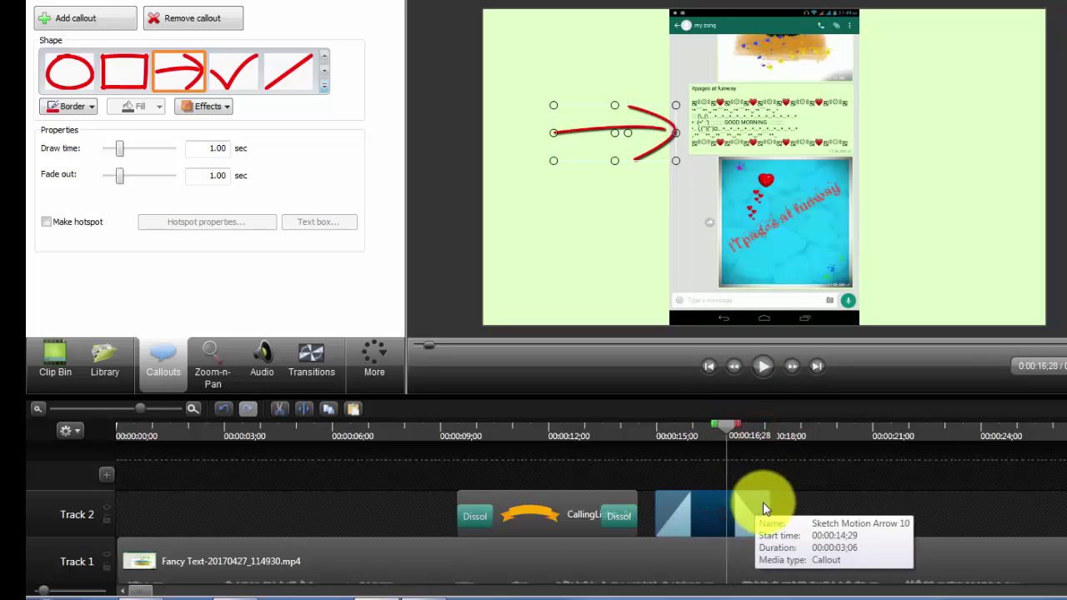
{"action": "left_click_drag", "start_coordinate": [767, 510], "coordinate": [743, 512]}
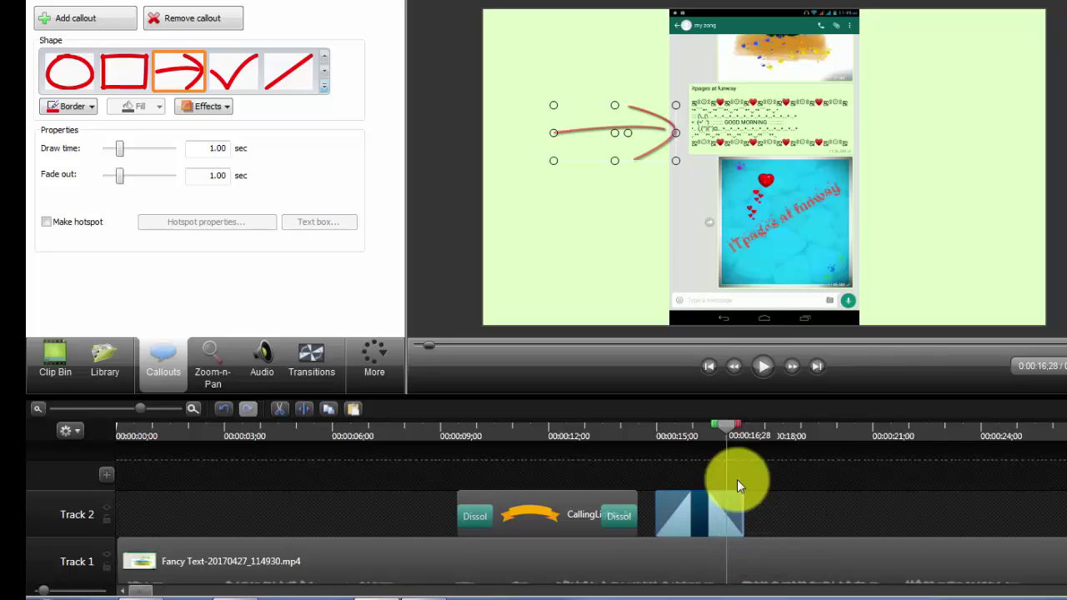
- Play past the arrow callout to 00:00:17;27 and add a Blur callout there on Track 3, with the Track 1 clip selected
{"action": "left_click", "coordinate": [763, 366]}
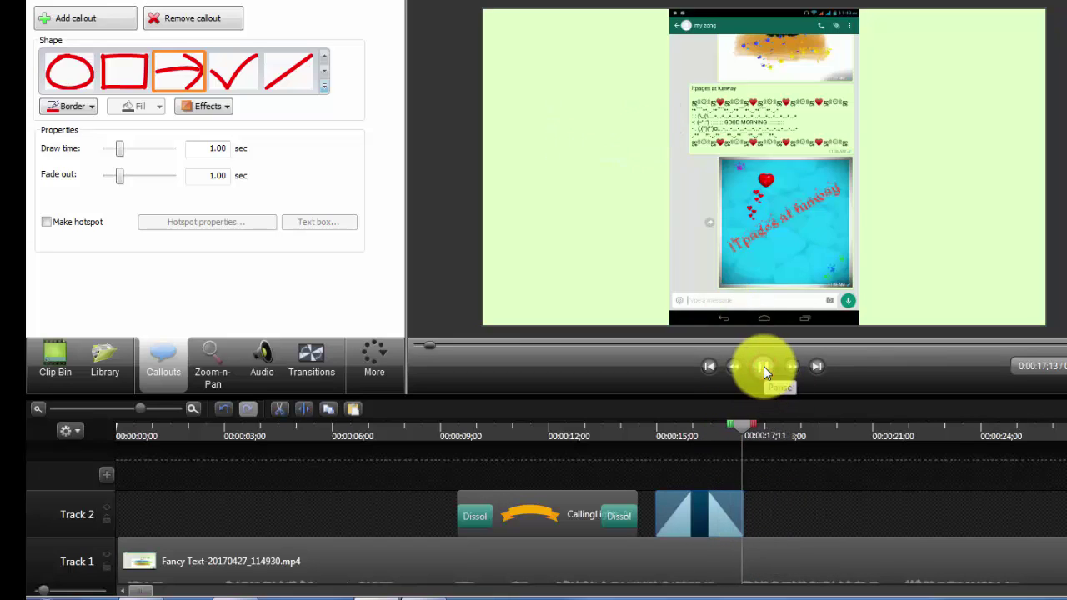
{"action": "left_click", "coordinate": [763, 366]}
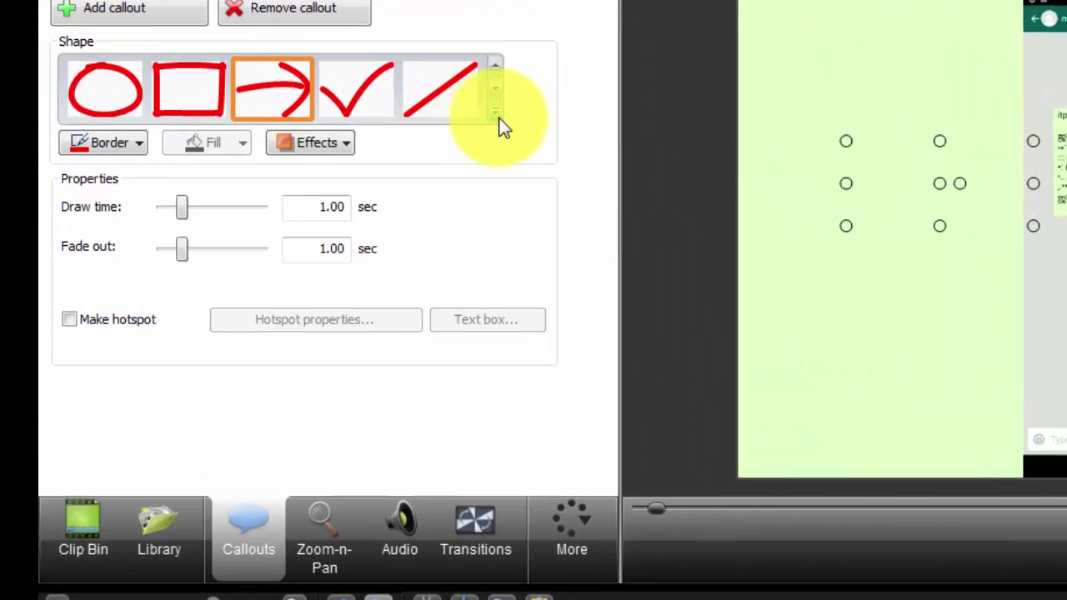
{"action": "left_click", "coordinate": [497, 112]}
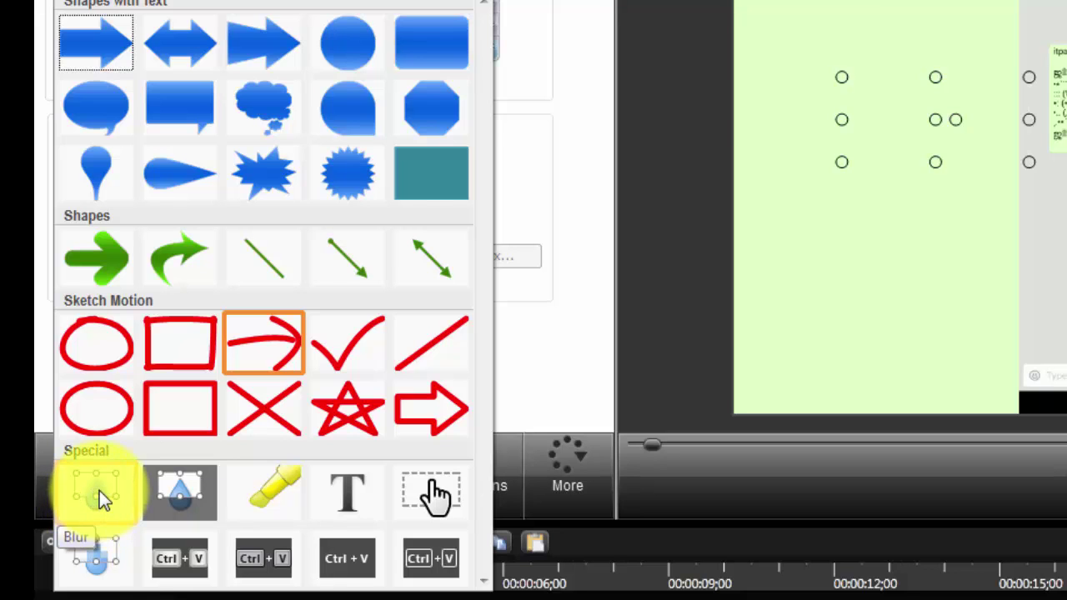
{"action": "left_click", "coordinate": [93, 492]}
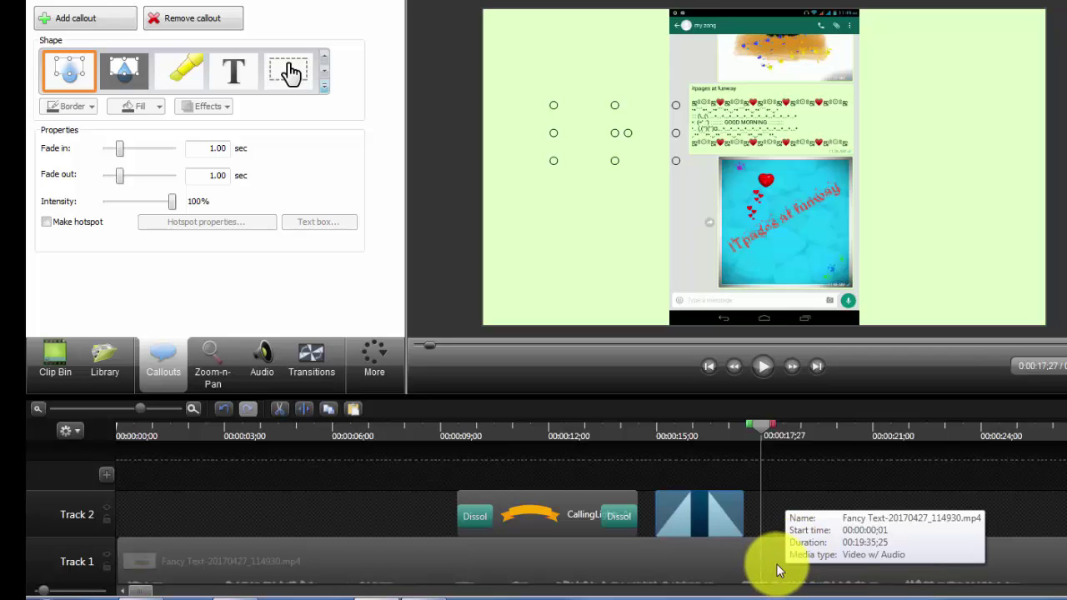
{"action": "left_click", "coordinate": [776, 571]}
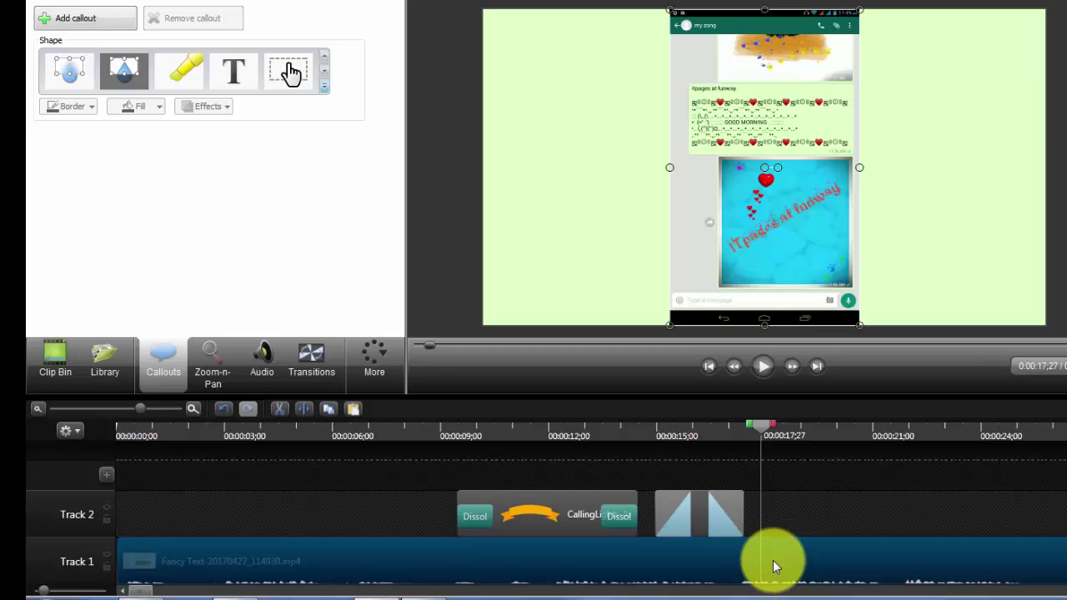
{"action": "left_click", "coordinate": [324, 86]}
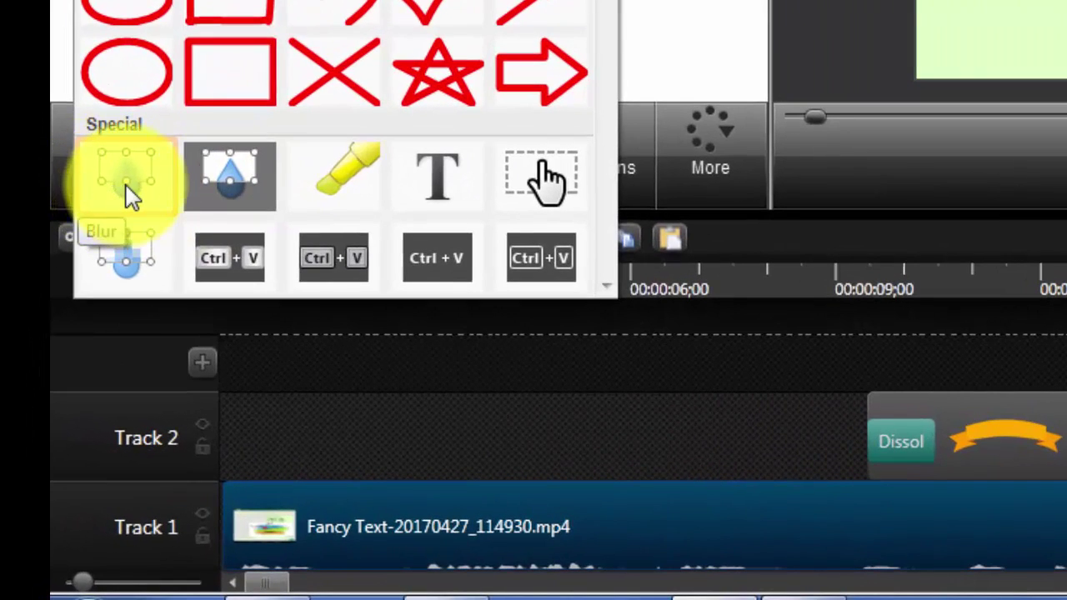
{"action": "left_click", "coordinate": [126, 185]}
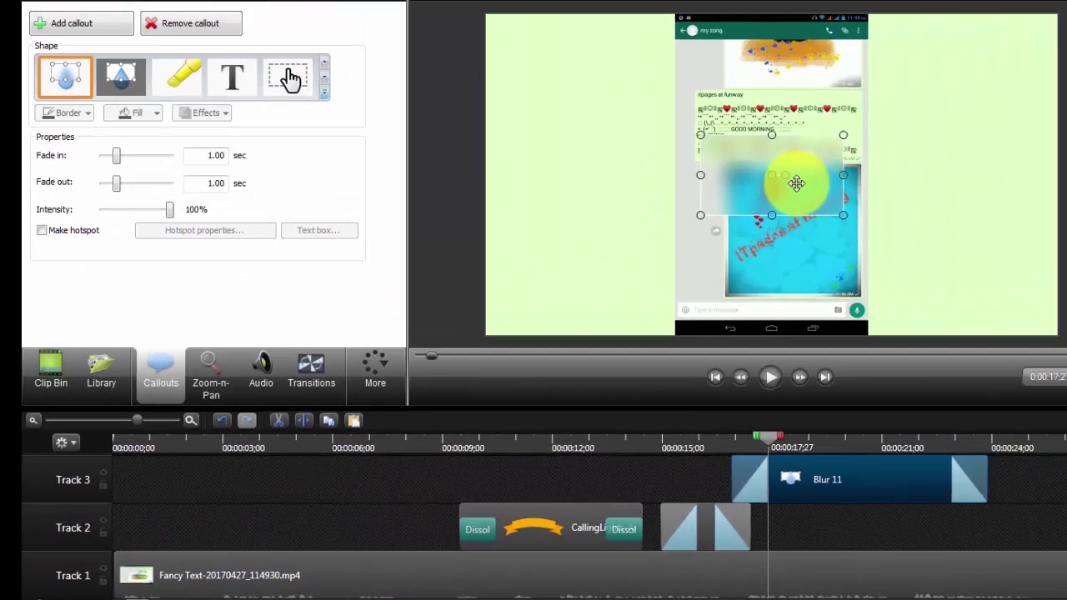
- Move and resize the Blur callout over the lower part of the GOOD MORNING message, keeping it level
{"action": "left_click_drag", "start_coordinate": [797, 183], "coordinate": [789, 136]}
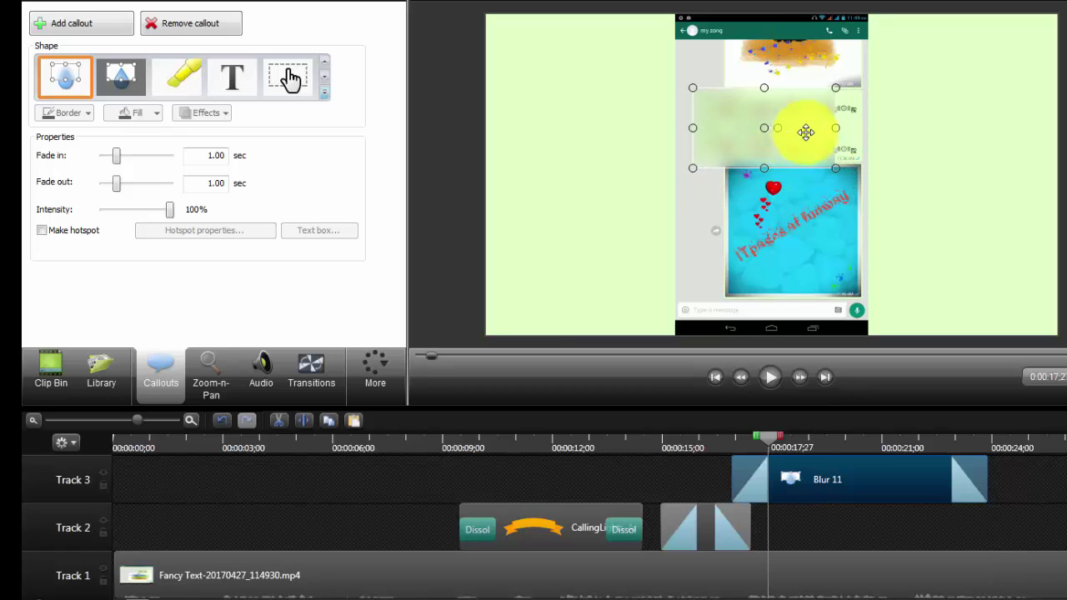
{"action": "left_click_drag", "start_coordinate": [835, 127], "coordinate": [860, 127]}
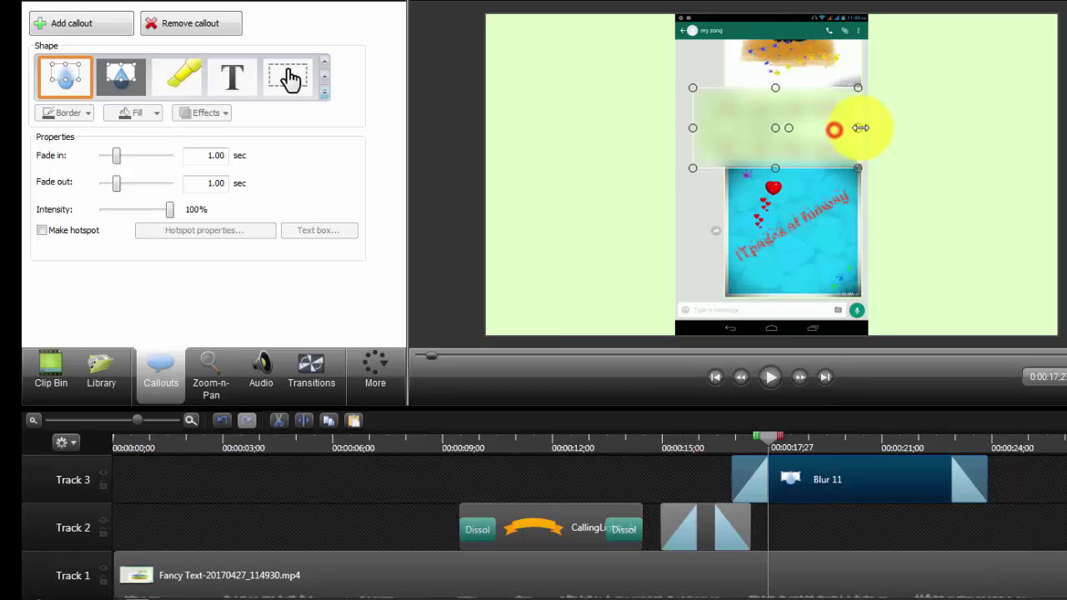
{"action": "left_click_drag", "start_coordinate": [864, 88], "coordinate": [827, 116]}
{"action": "left_click_drag", "start_coordinate": [773, 144], "coordinate": [799, 141]}
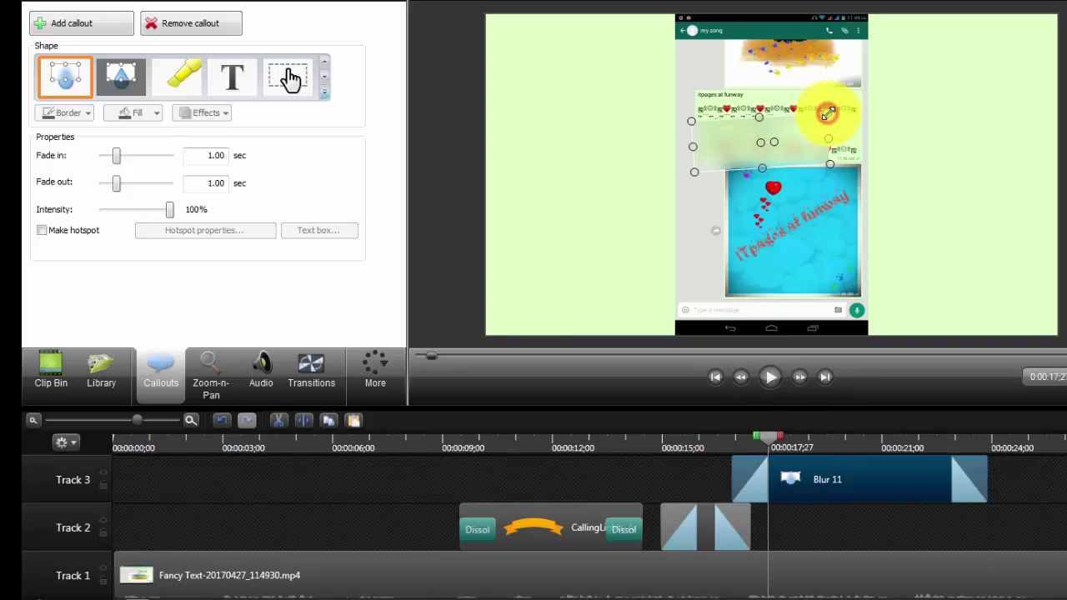
{"action": "left_click_drag", "start_coordinate": [775, 145], "coordinate": [774, 143]}
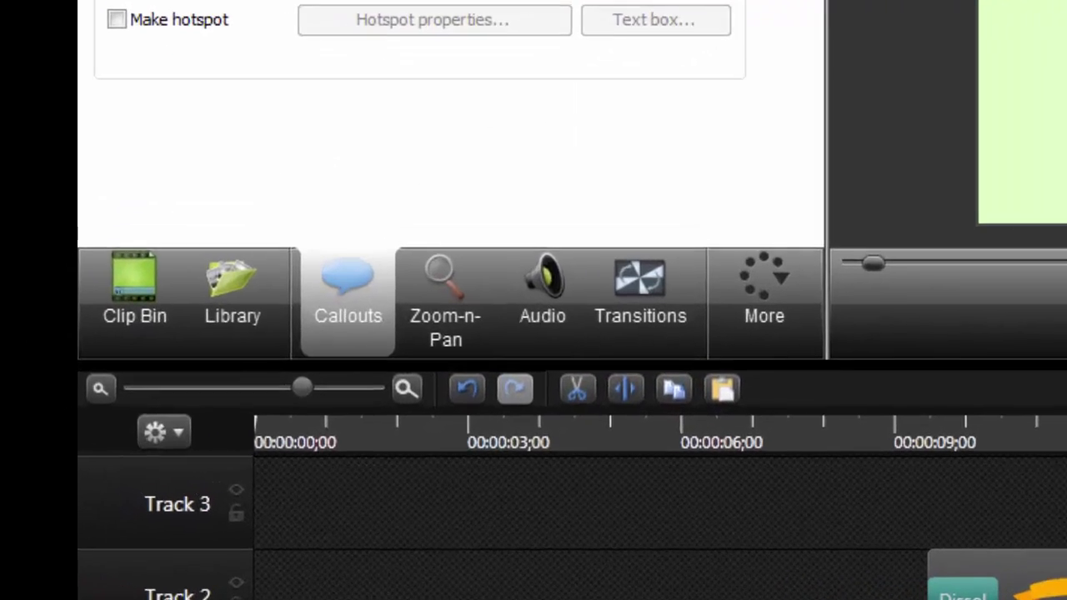
- Change the Blur callout on the GOOD MORNING message to the Pixelate type
{"action": "left_click", "coordinate": [324, 92]}
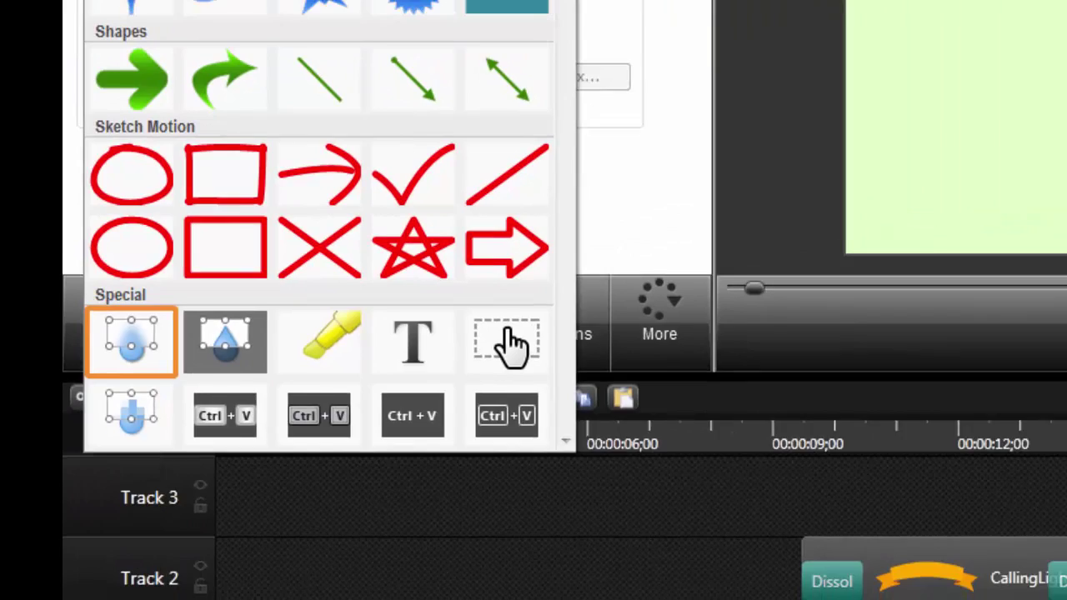
{"action": "left_click", "coordinate": [928, 591]}
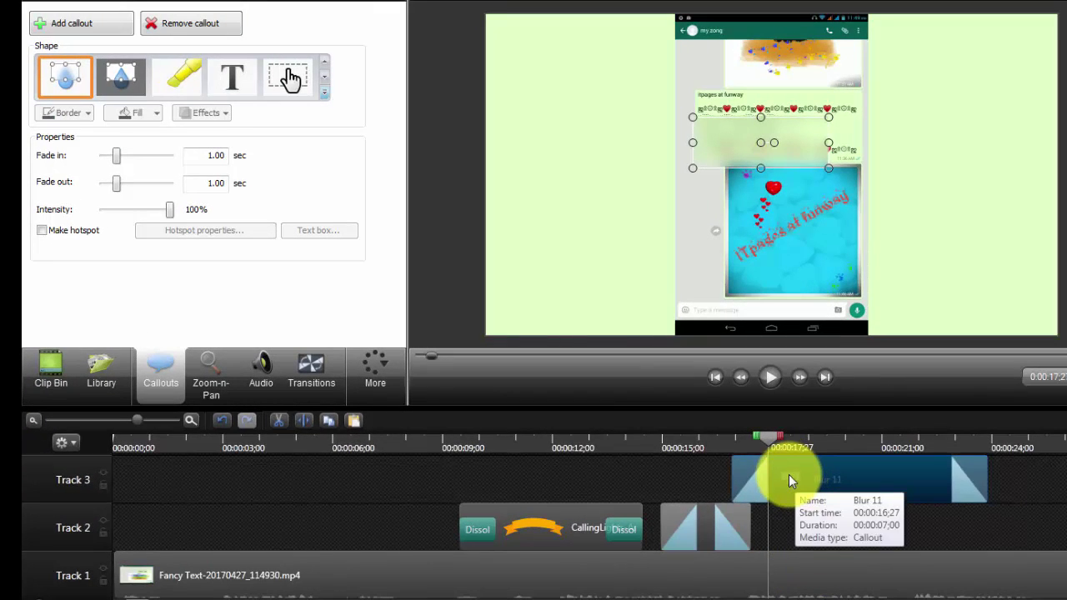
{"action": "left_click", "coordinate": [321, 92]}
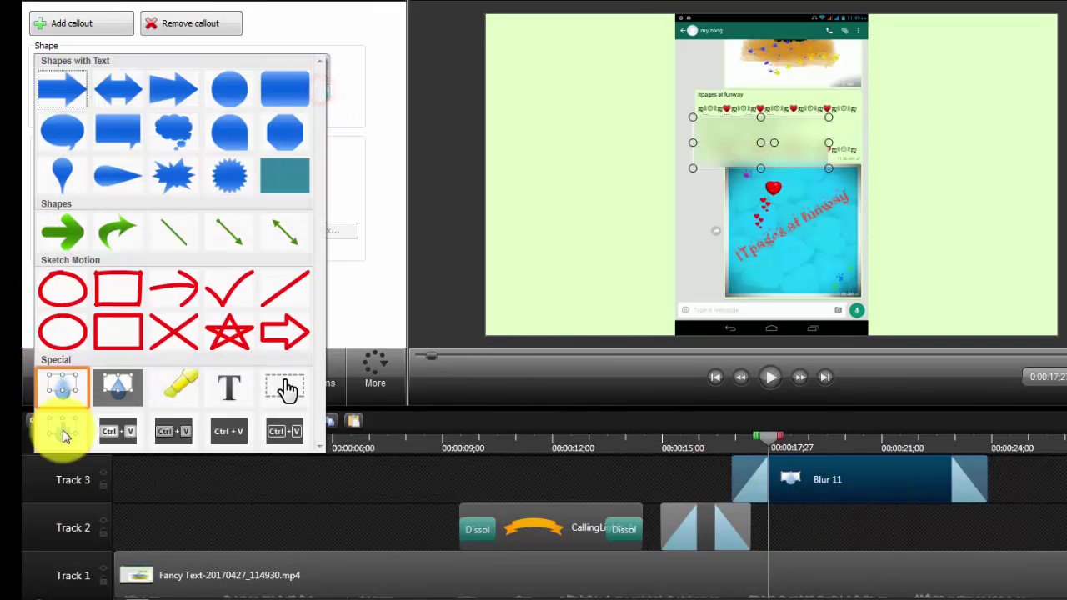
{"action": "left_click", "coordinate": [61, 431]}
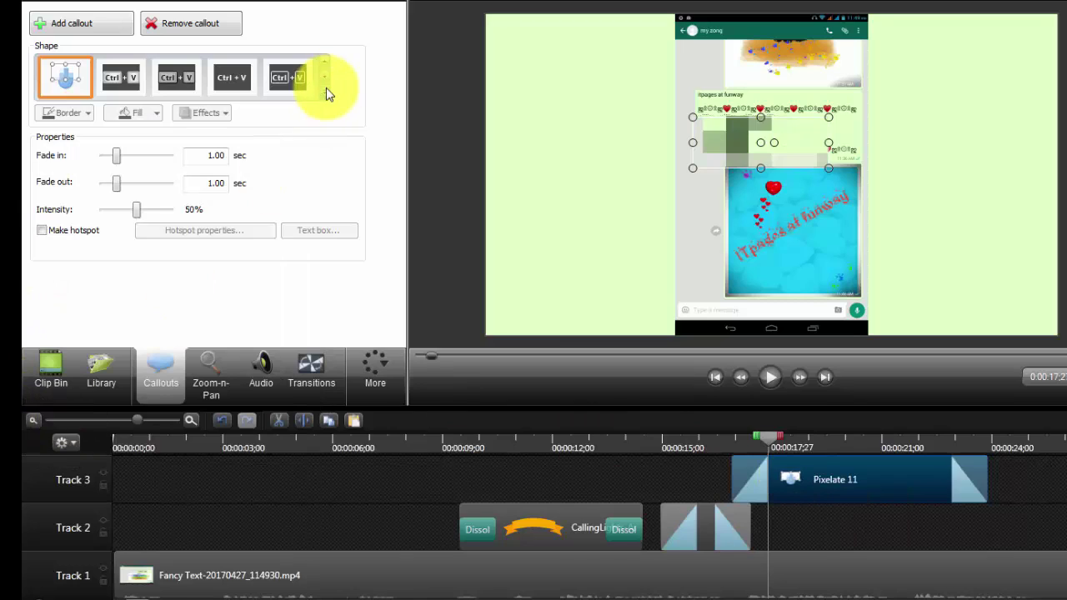
{"action": "left_click", "coordinate": [324, 92]}
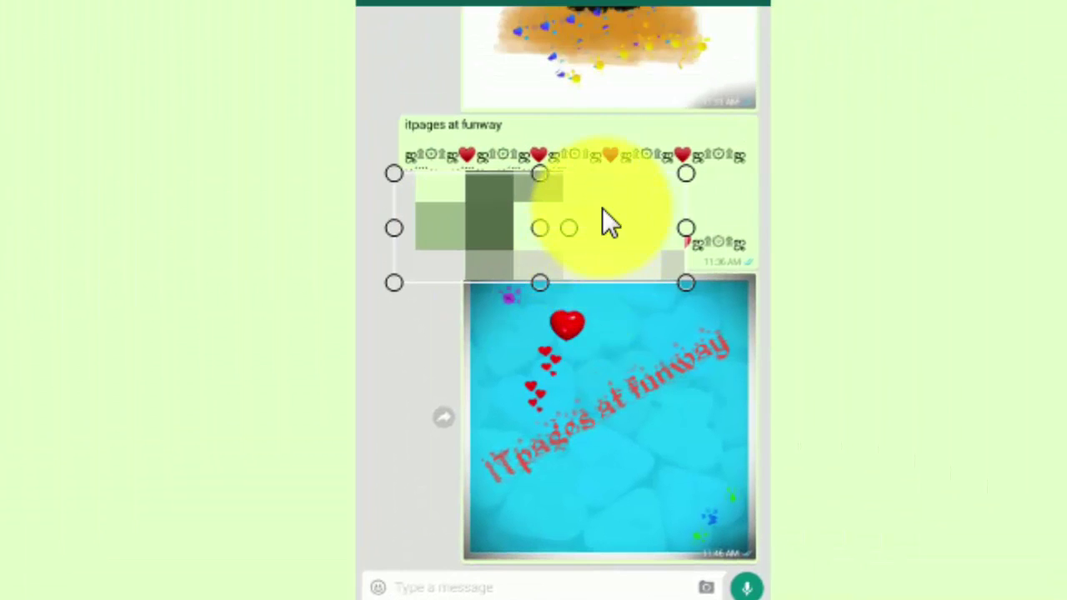
{"action": "left_click", "coordinate": [601, 206]}
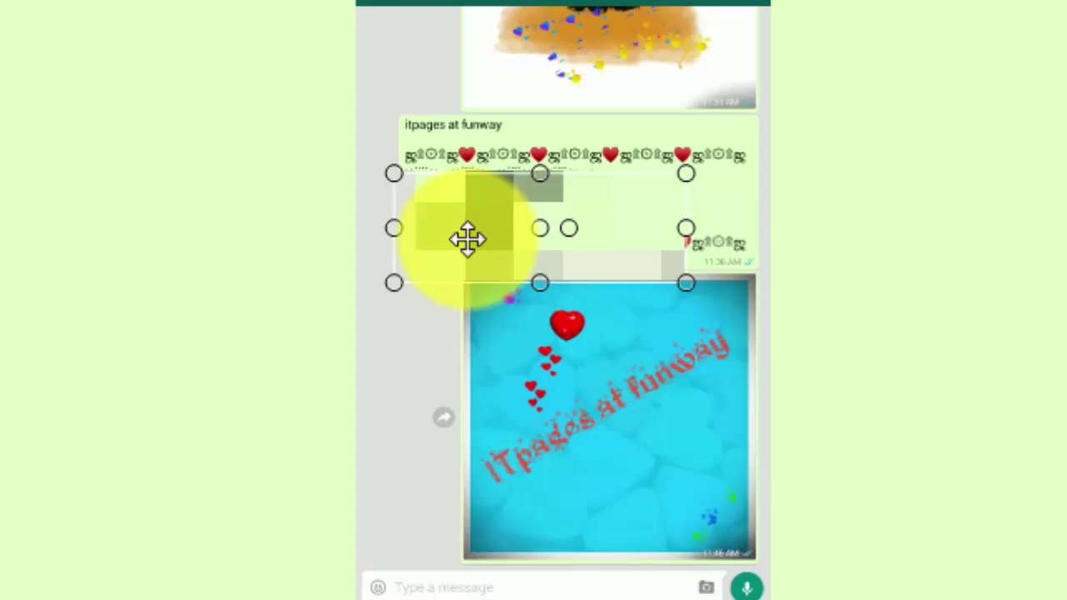
- Reposition and enlarge the Pixelate callout to cover the whole GOOD MORNING message bubble
{"action": "mouse_move", "coordinate": [503, 208]}
{"action": "left_mouse_down"}
{"action": "mouse_move", "coordinate": [493, 148]}
{"action": "mouse_move", "coordinate": [531, 195]}
{"action": "mouse_move", "coordinate": [503, 178]}
{"action": "mouse_move", "coordinate": [509, 157]}
{"action": "mouse_move", "coordinate": [517, 193]}
{"action": "left_mouse_up"}
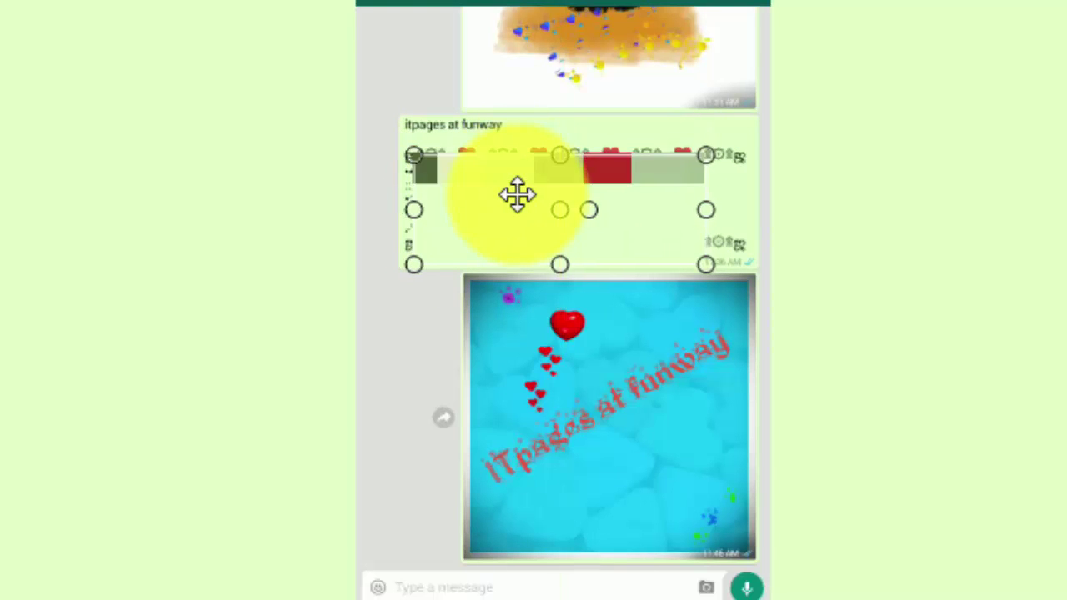
{"action": "left_click_drag", "start_coordinate": [557, 150], "coordinate": [555, 108]}
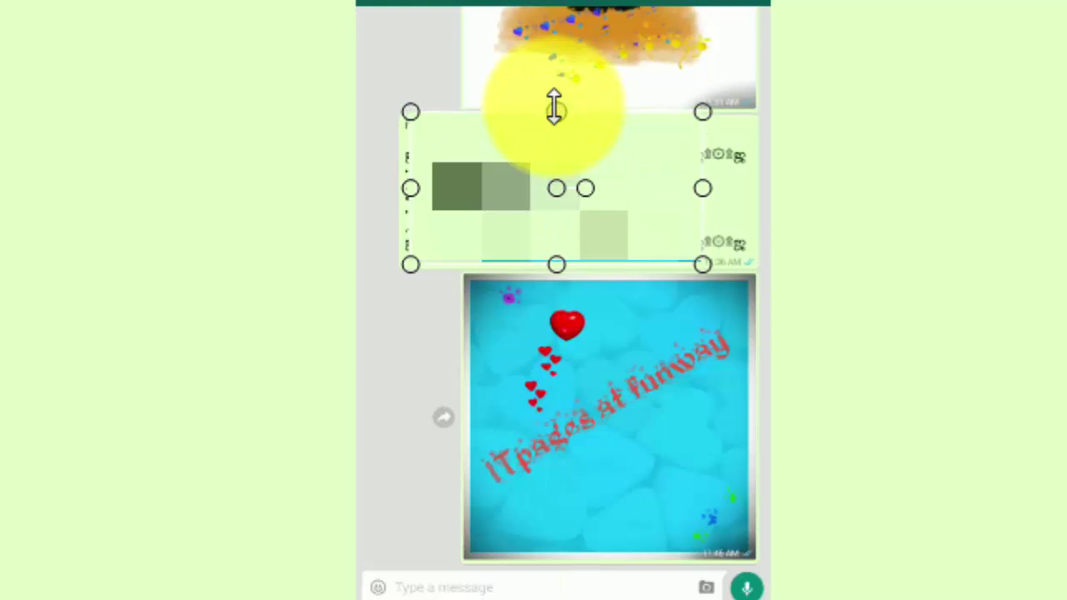
{"action": "left_click_drag", "start_coordinate": [409, 187], "coordinate": [405, 187]}
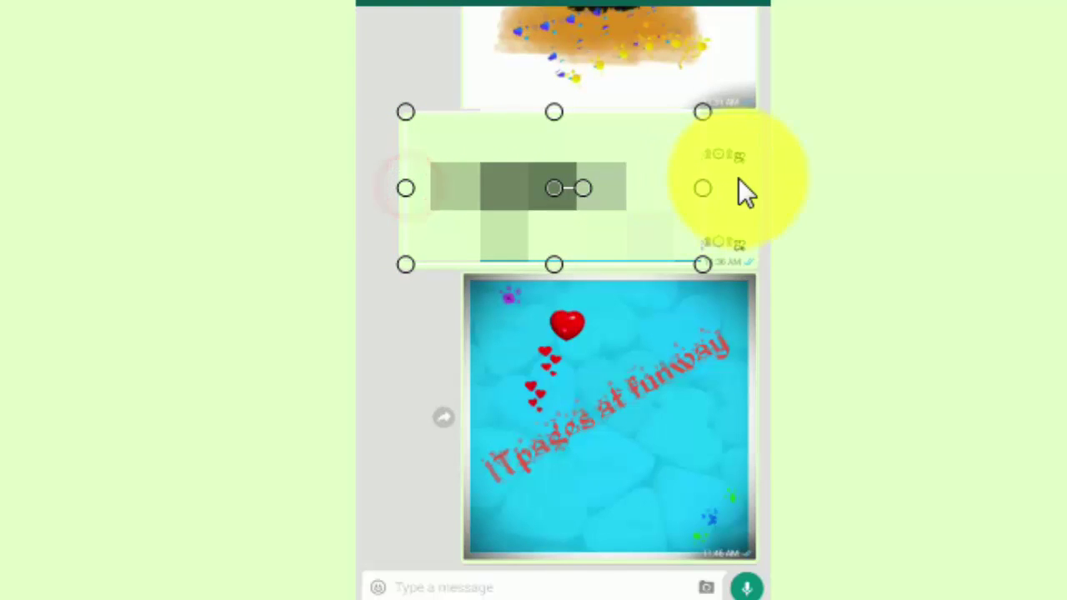
{"action": "left_click_drag", "start_coordinate": [703, 188], "coordinate": [765, 189]}
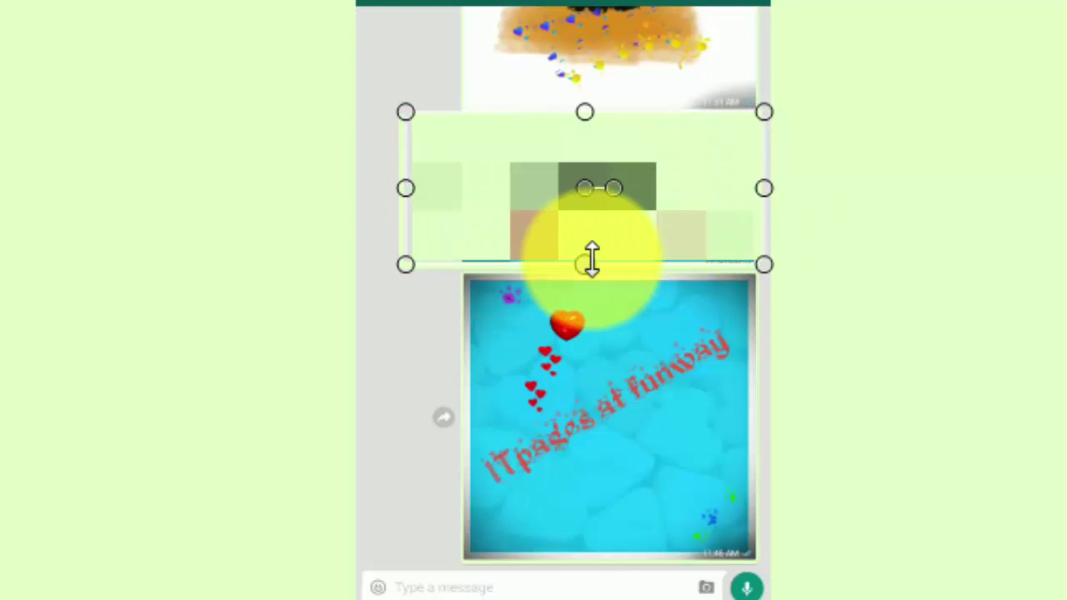
{"action": "left_click_drag", "start_coordinate": [591, 258], "coordinate": [591, 274]}
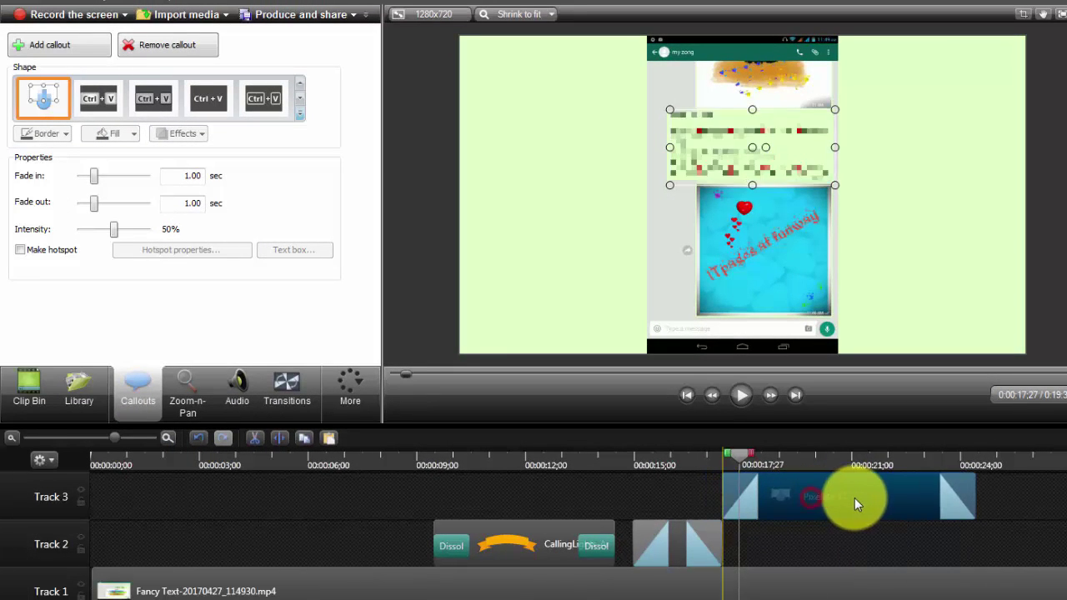
- Start the Pixelate callout right after the arrow callout, shorten it to about 3 seconds, and play it through to 00:00:21;11
{"action": "left_click_drag", "start_coordinate": [854, 497], "coordinate": [730, 490]}
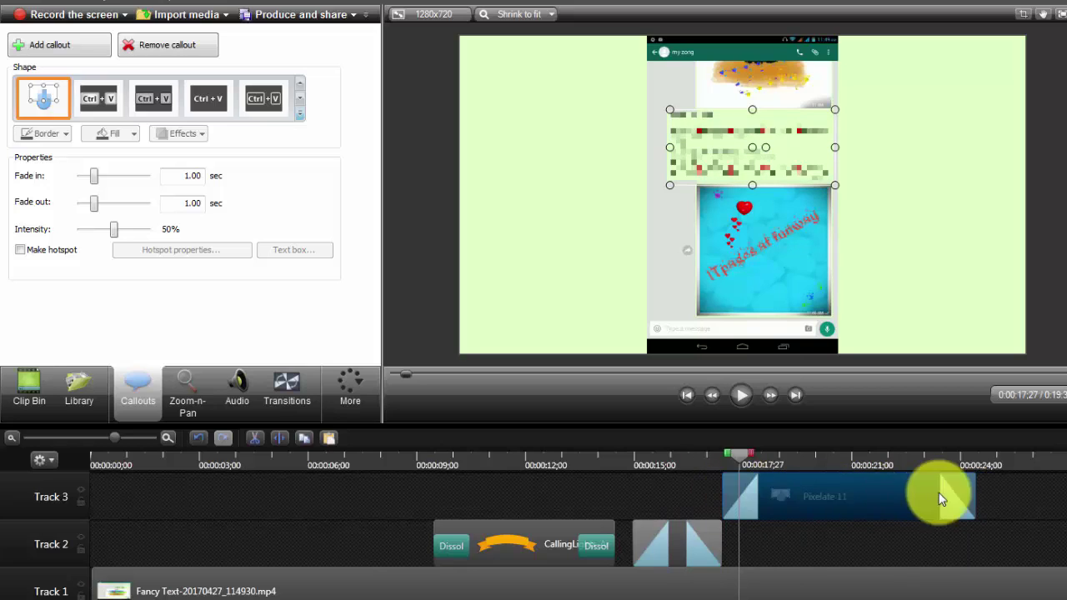
{"action": "left_click_drag", "start_coordinate": [973, 490], "coordinate": [828, 503]}
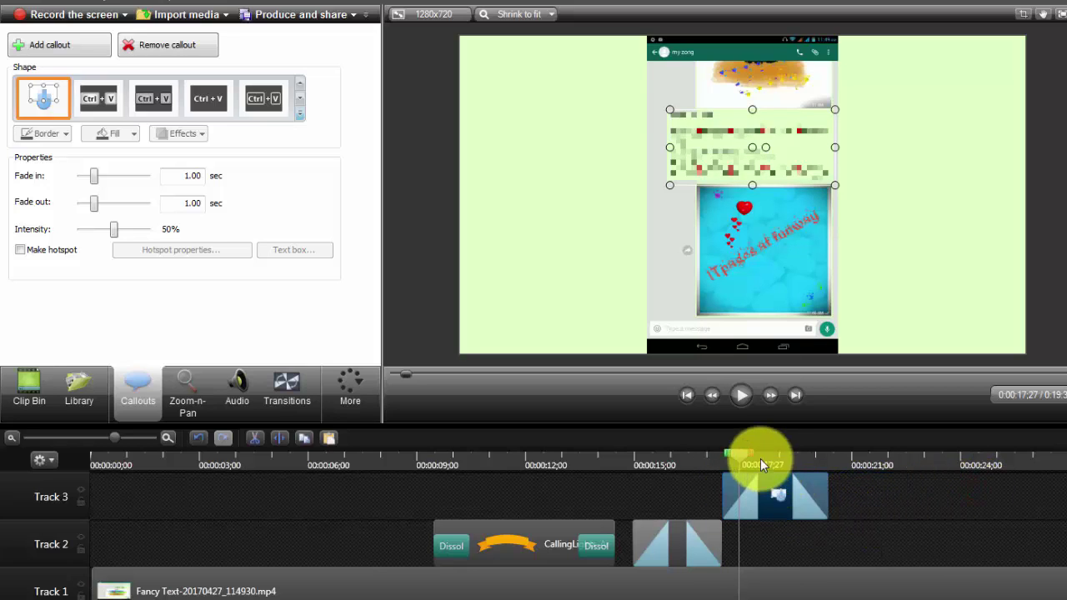
{"action": "left_click", "coordinate": [740, 395]}
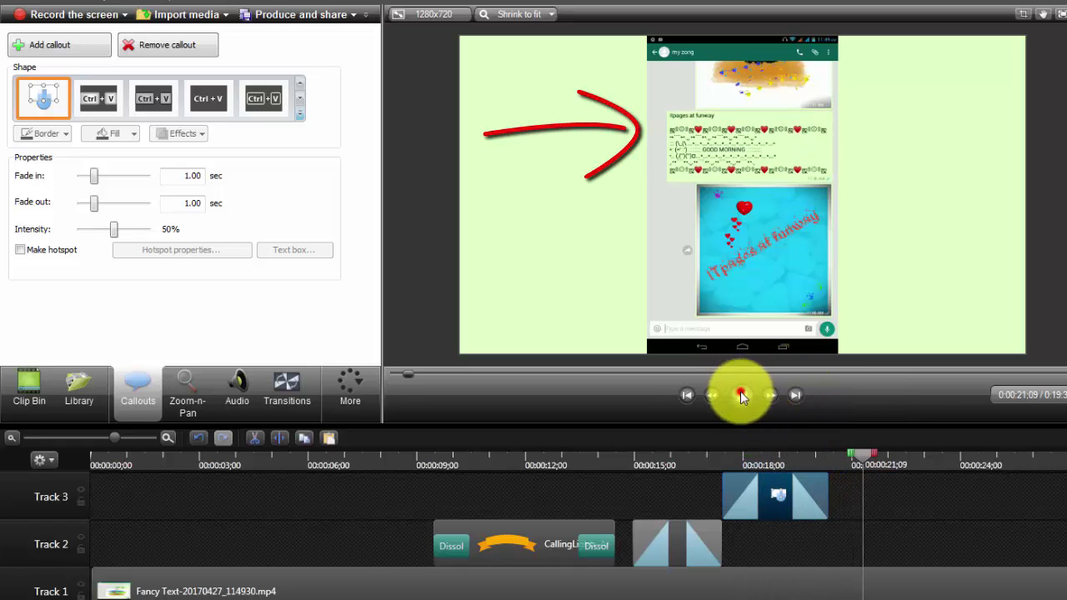
{"action": "left_click", "coordinate": [741, 395]}
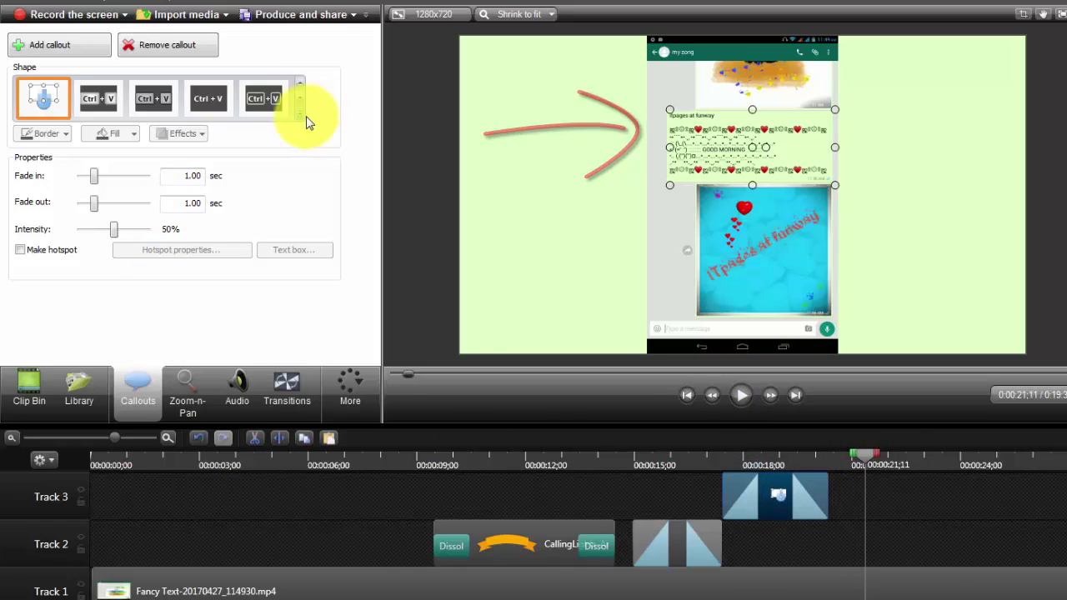
- Add a Text callout on Track 2 around 00:00:21;11 that reads "link is given below"
{"action": "left_click", "coordinate": [882, 590]}
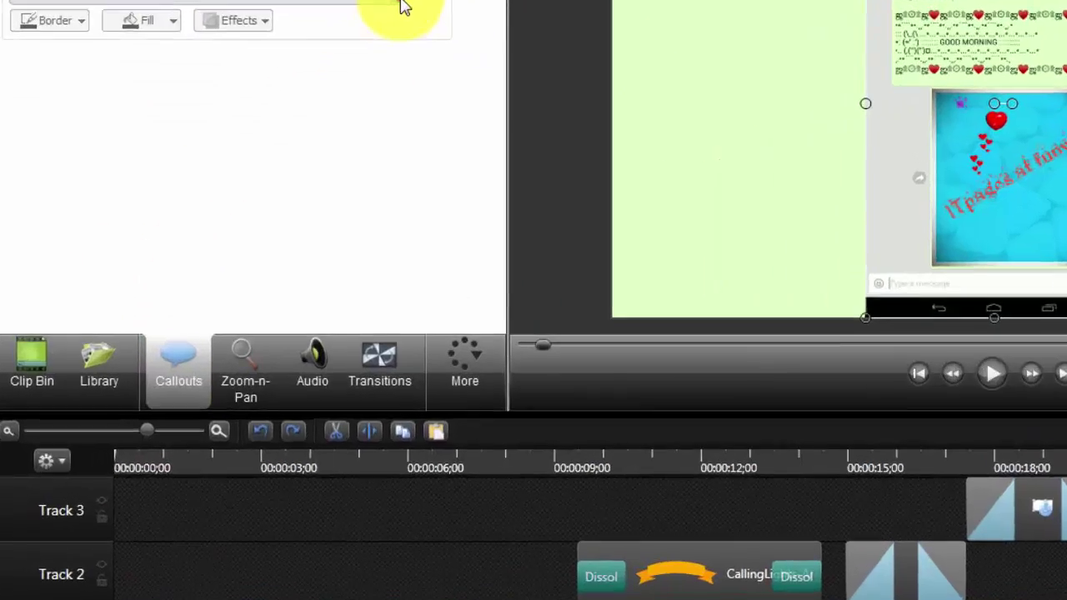
{"action": "left_click", "coordinate": [296, 100]}
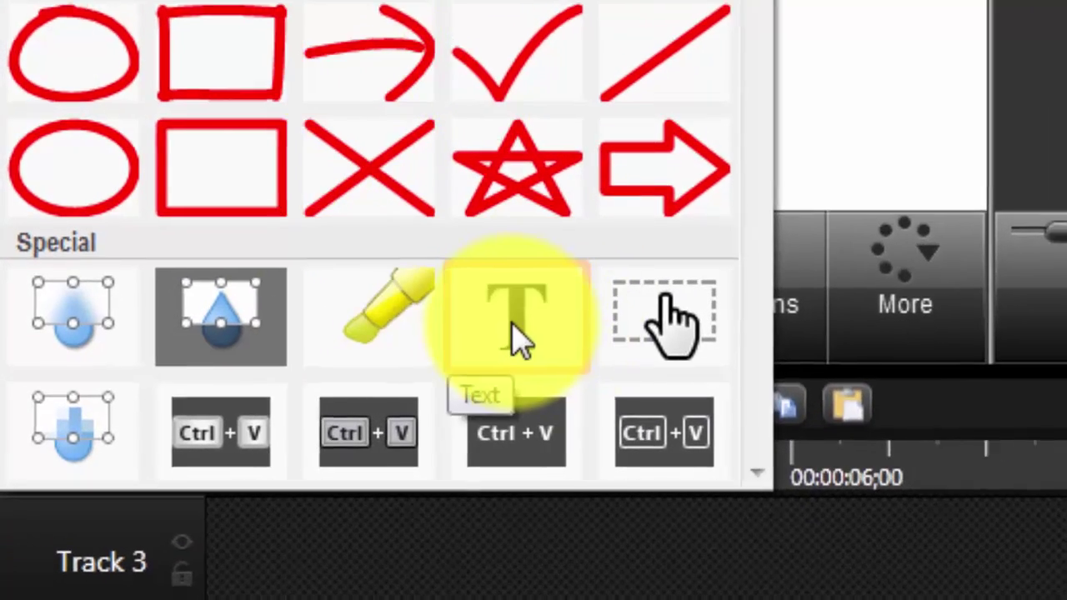
{"action": "left_click", "coordinate": [521, 333]}
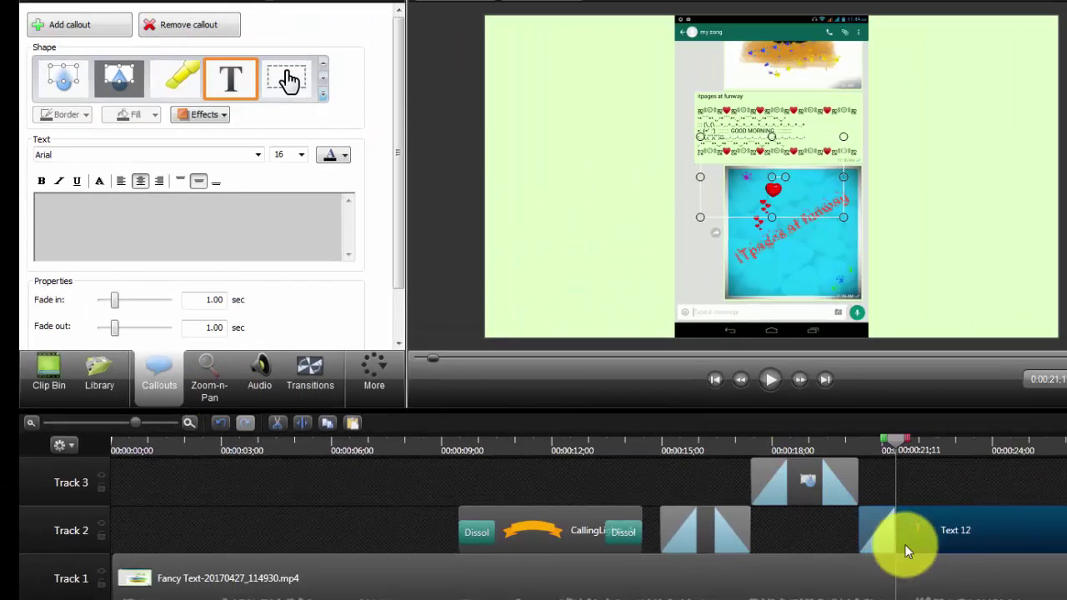
{"action": "left_click", "coordinate": [125, 219]}
{"action": "left_click", "coordinate": [183, 218]}
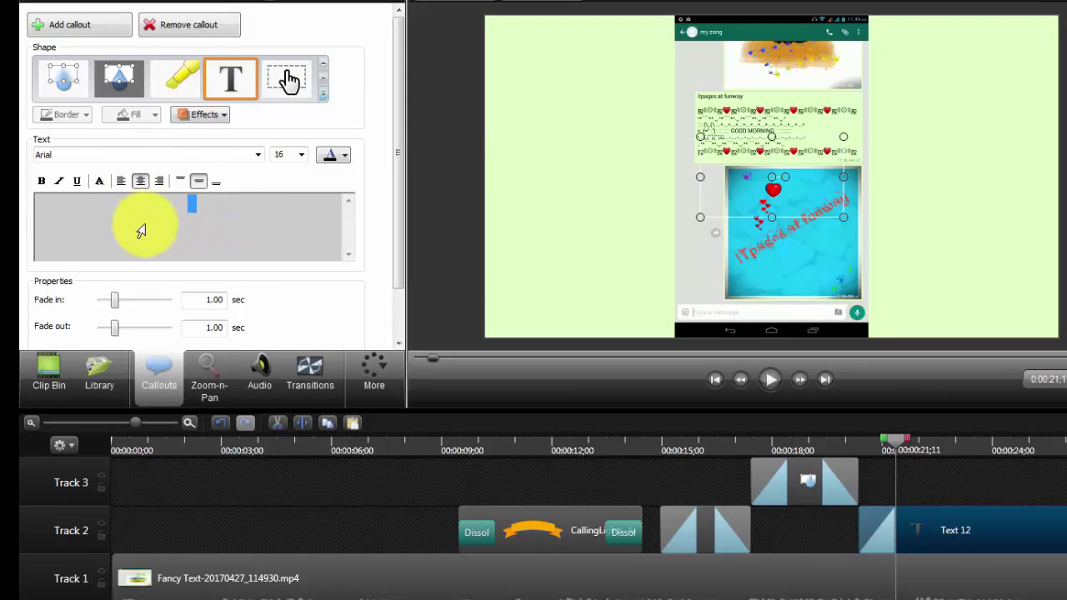
{"action": "left_click", "coordinate": [198, 217]}
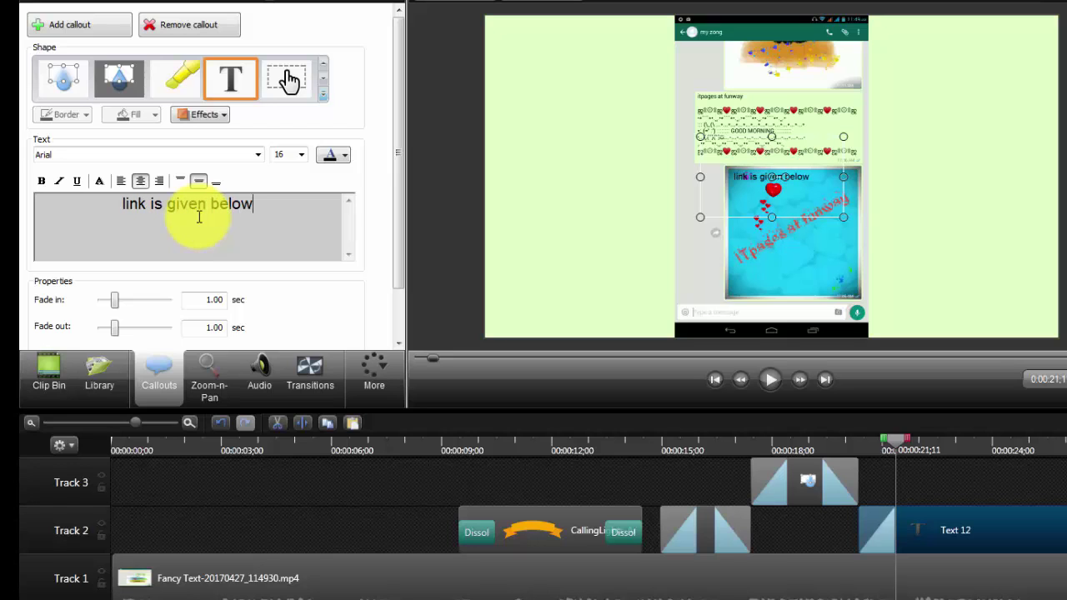
- Play the video to 00:00:23;00, and make the "link is given below" callout text bold and italic
{"action": "left_click", "coordinate": [969, 574]}
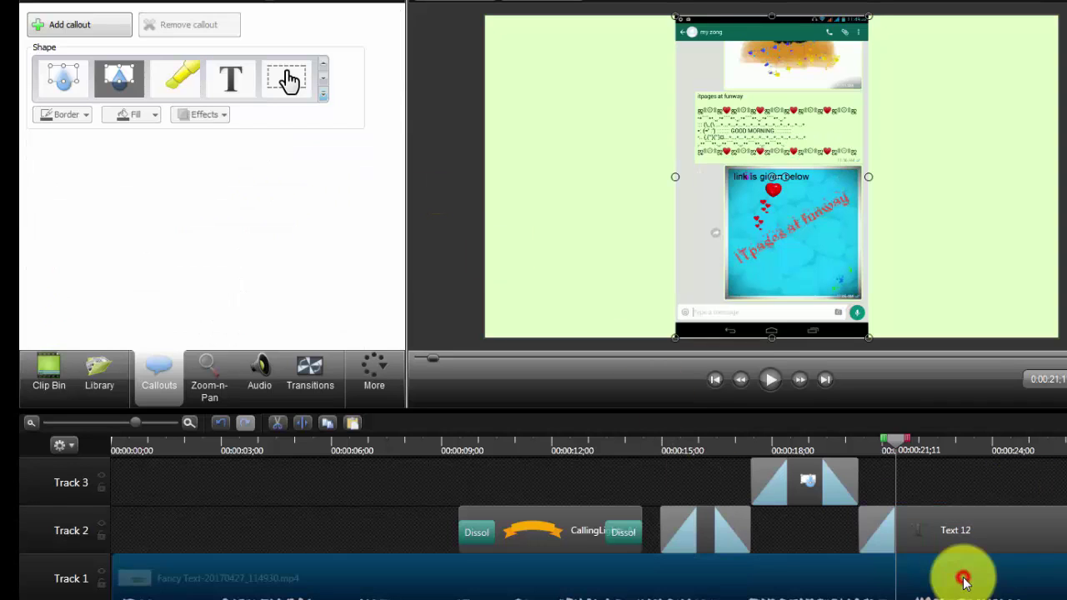
{"action": "left_click", "coordinate": [764, 380]}
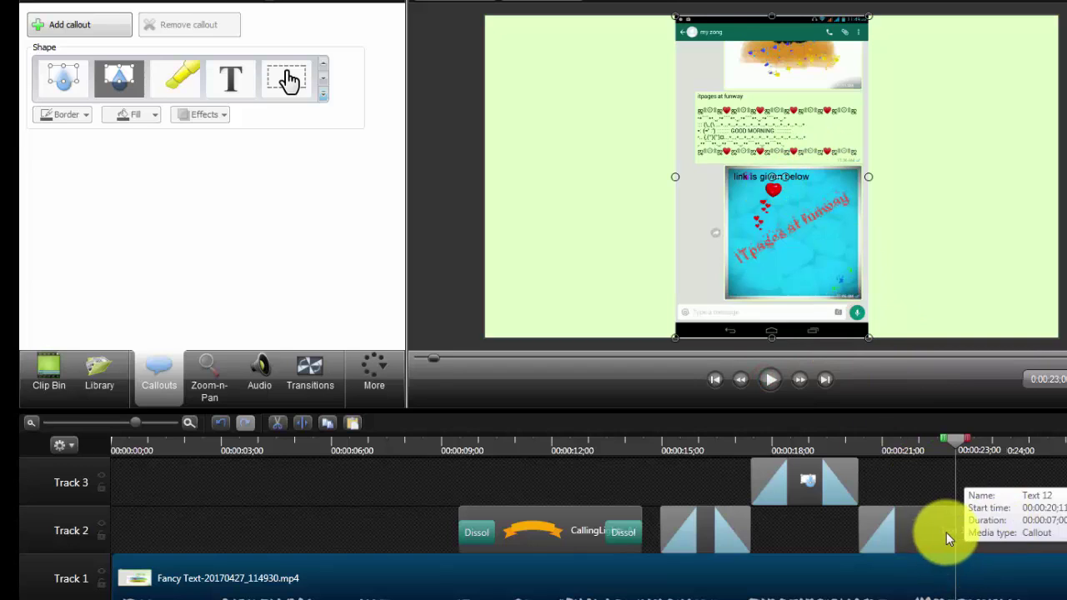
{"action": "left_click", "coordinate": [938, 533]}
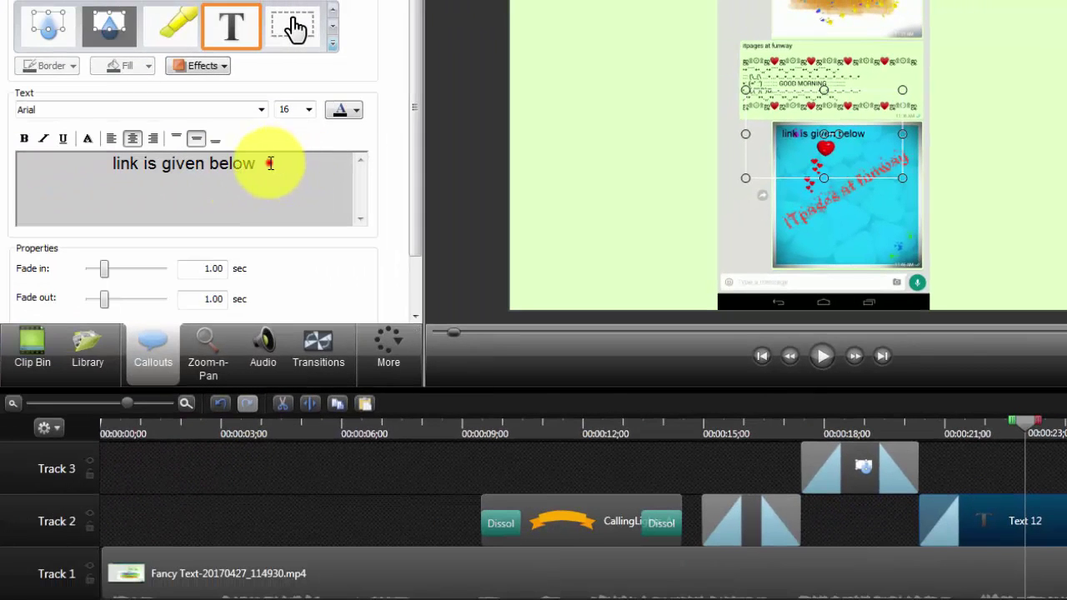
{"action": "left_click_drag", "start_coordinate": [269, 163], "coordinate": [96, 166]}
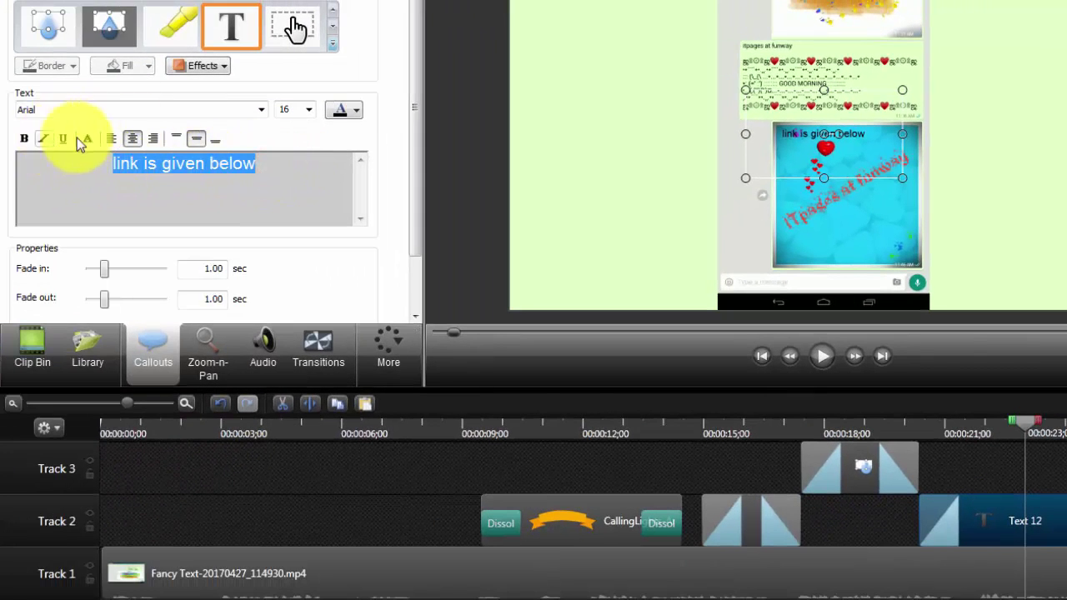
{"action": "left_click", "coordinate": [25, 140]}
{"action": "left_click", "coordinate": [43, 139]}
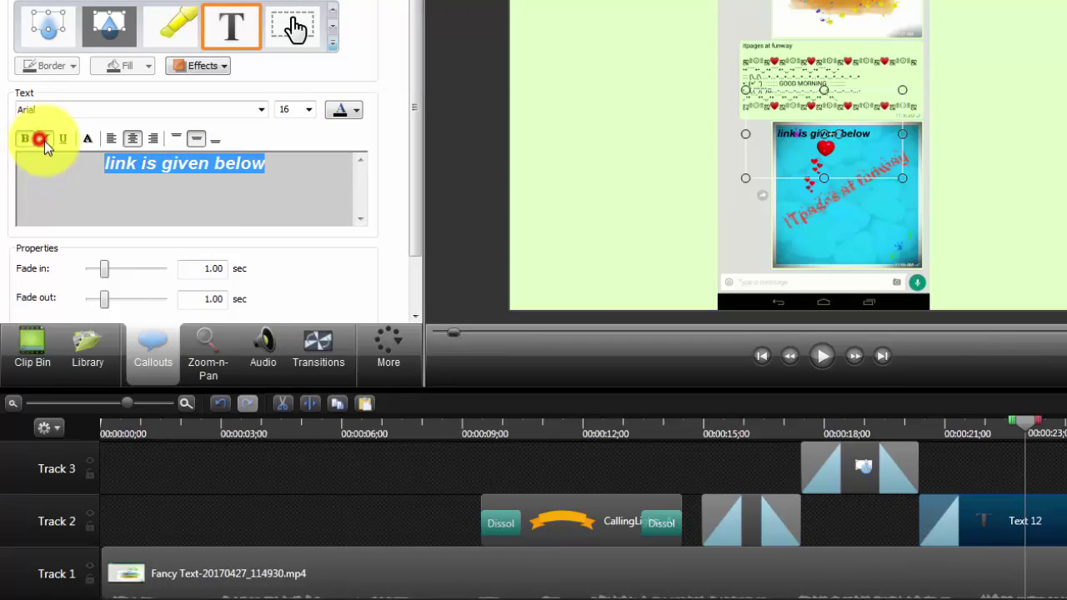
- Try right and left alignment on the callout text and return it to centre alignment
{"action": "left_click", "coordinate": [152, 139]}
{"action": "left_click", "coordinate": [111, 138]}
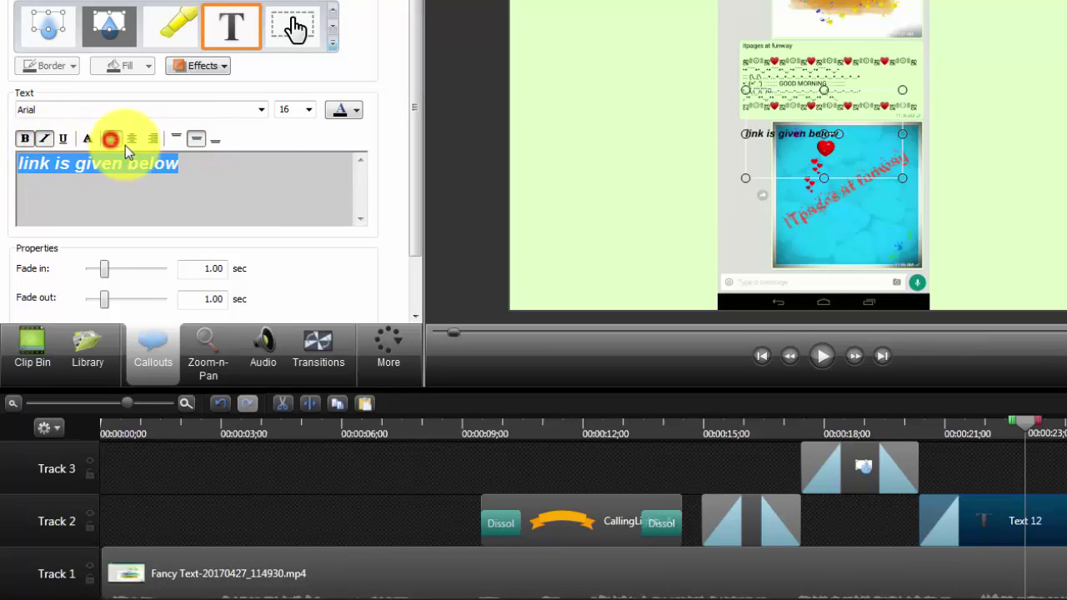
{"action": "left_click", "coordinate": [132, 140]}
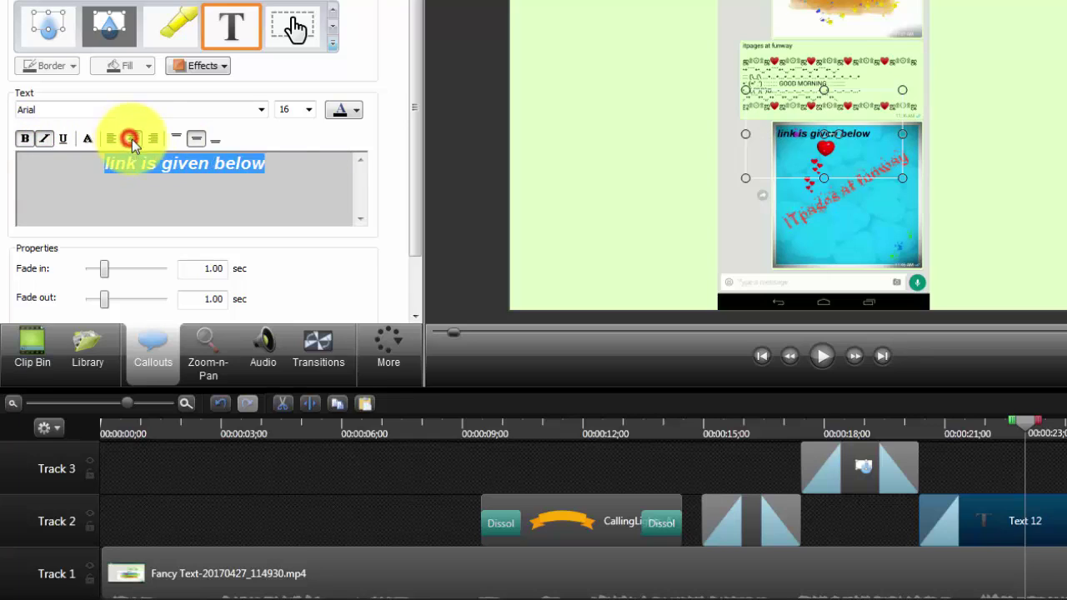
- Try light red and dark teal shades on the callout text and settle on purple
{"action": "left_click", "coordinate": [356, 110]}
{"action": "left_click", "coordinate": [366, 175]}
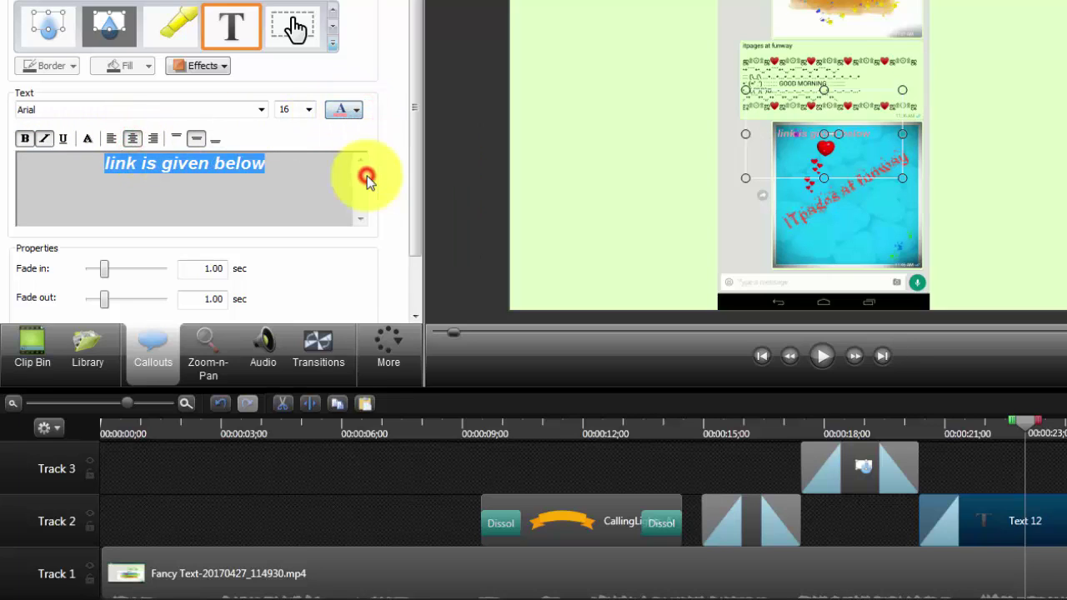
{"action": "left_click", "coordinate": [355, 112]}
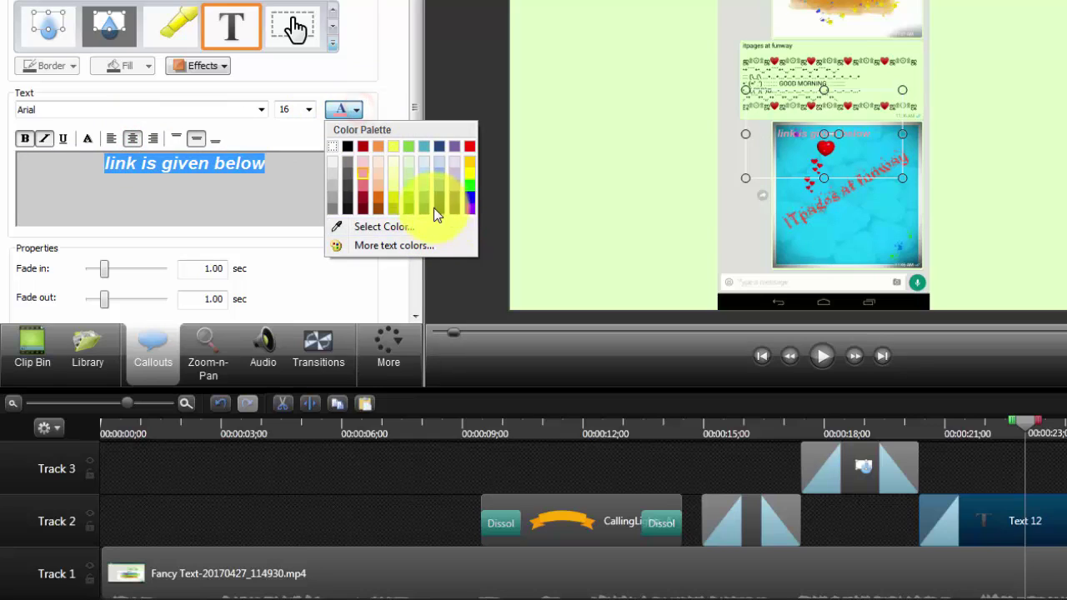
{"action": "left_click", "coordinate": [425, 198]}
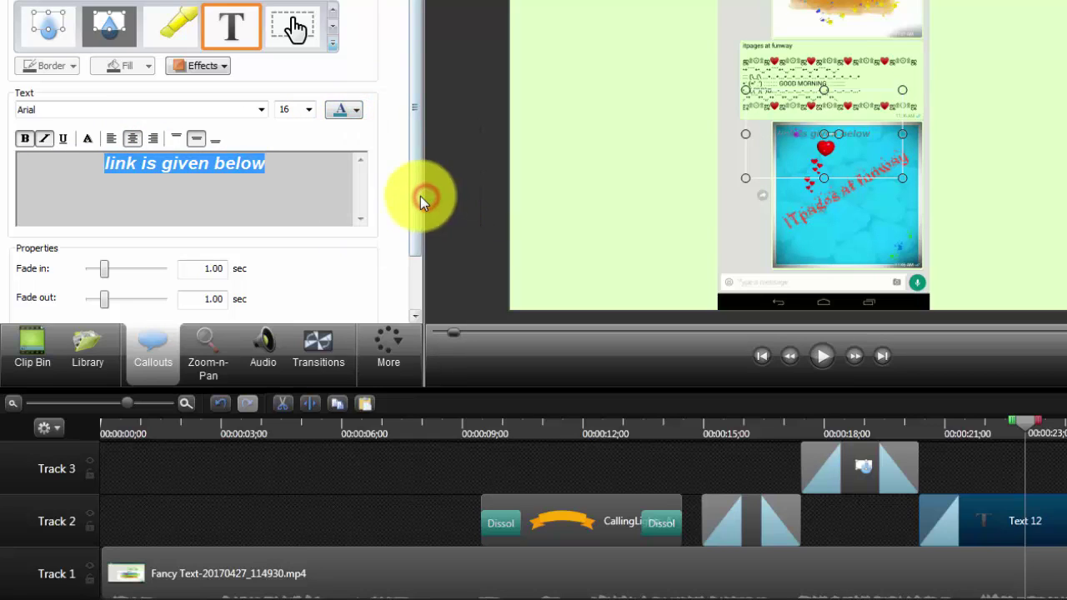
{"action": "left_click", "coordinate": [355, 110]}
{"action": "left_click", "coordinate": [469, 212]}
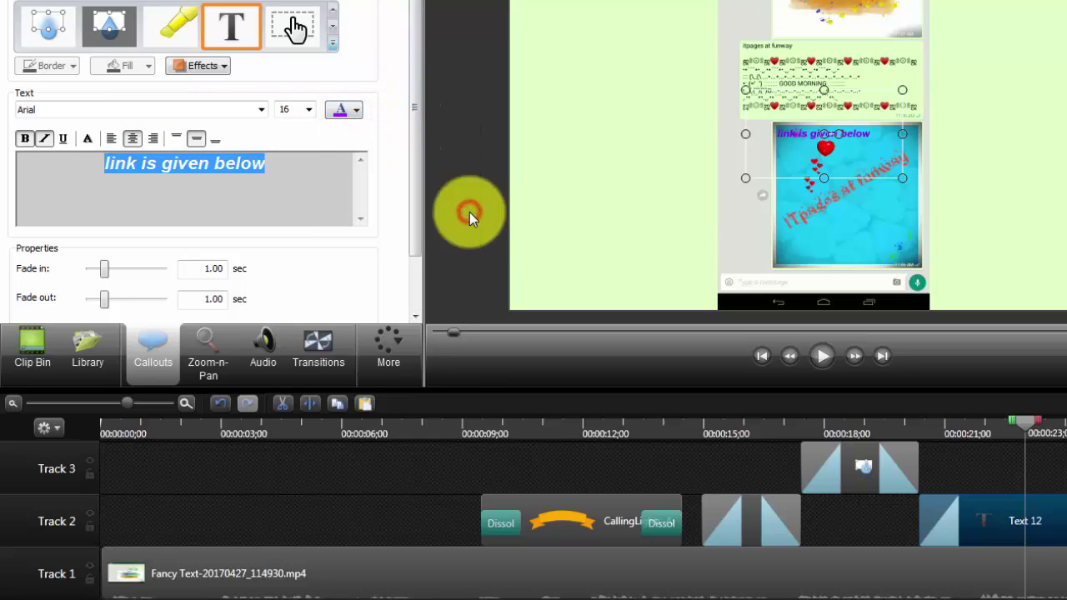
- Set the callout text size to 48 and move the callout onto the empty green background left of the phone screen
{"action": "left_click", "coordinate": [309, 110]}
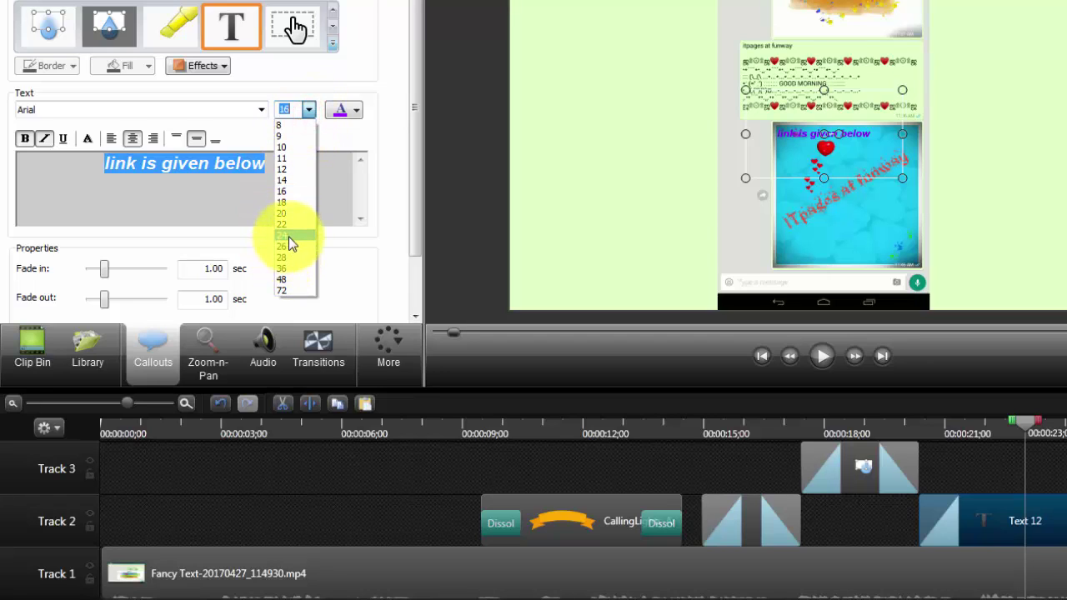
{"action": "left_click", "coordinate": [292, 279]}
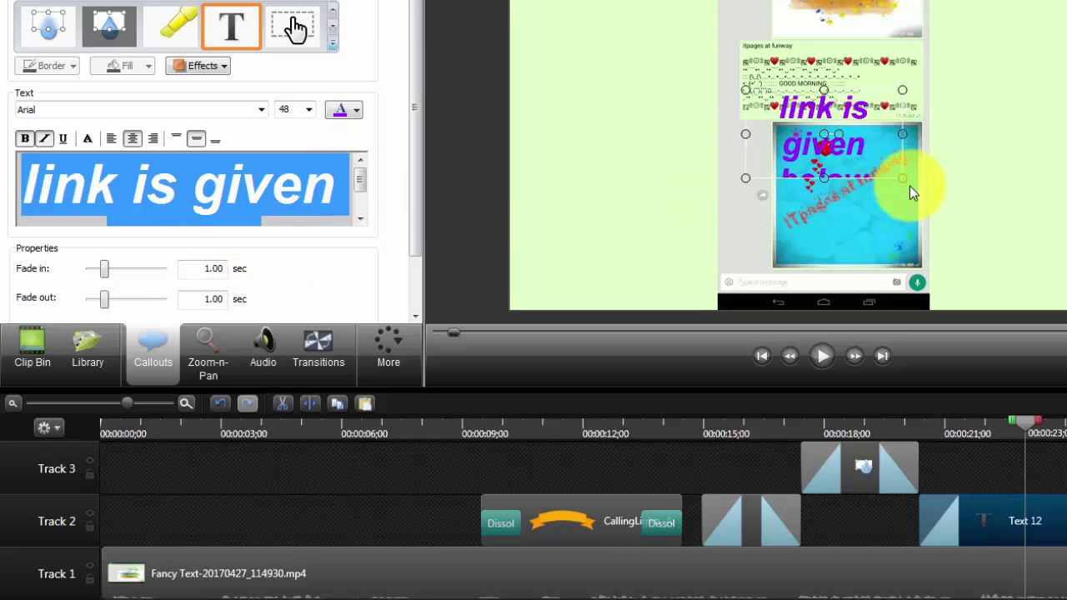
{"action": "left_click_drag", "start_coordinate": [900, 178], "coordinate": [670, 149]}
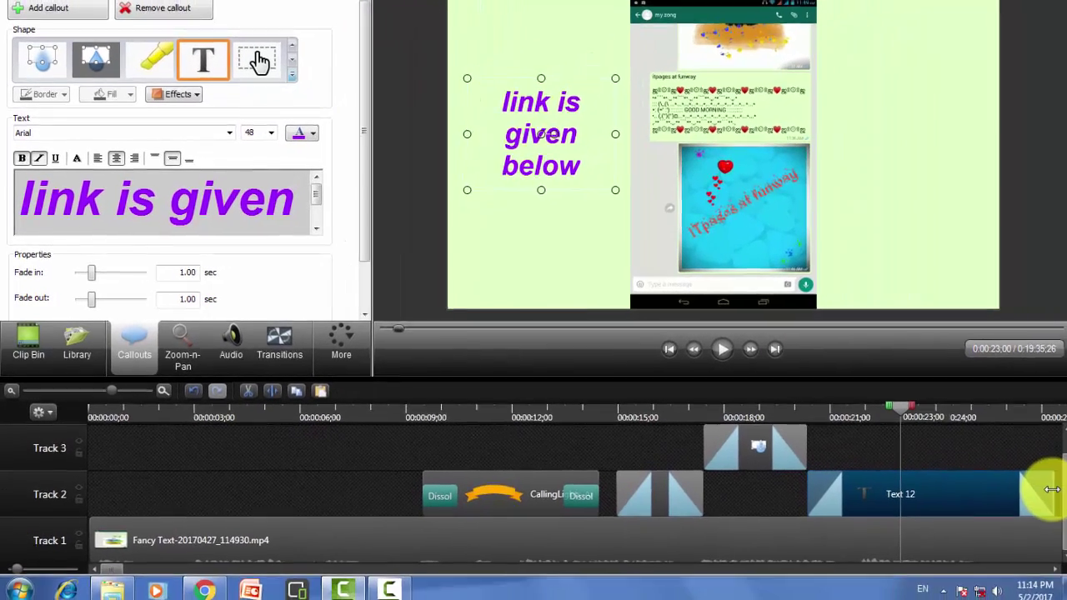
- Shorten the text callout on Track 2 to about 4 seconds and play it through
{"action": "left_click_drag", "start_coordinate": [1036, 488], "coordinate": [929, 500]}
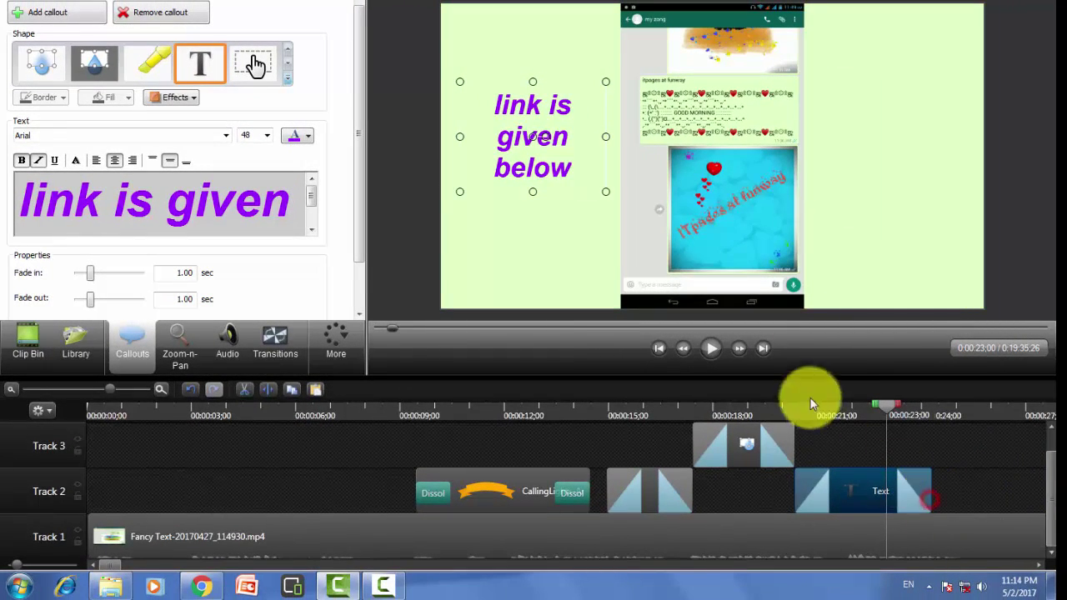
{"action": "left_click", "coordinate": [710, 349]}
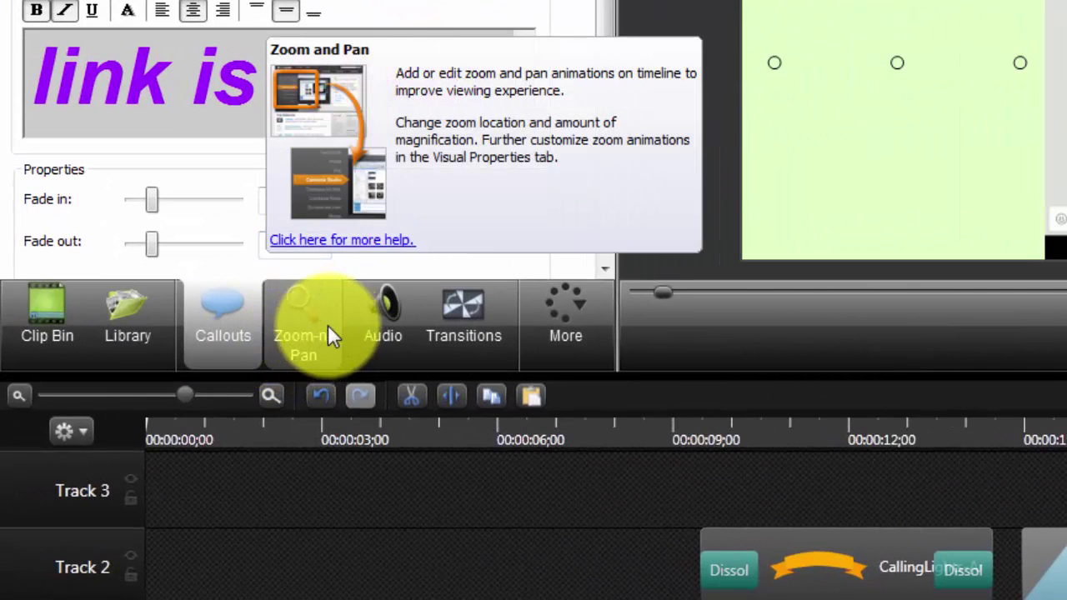
- Add a Zoom-n-Pan animation to the phone recording, framing the GOOD MORNING message at 212% scale
{"action": "left_click", "coordinate": [300, 333]}
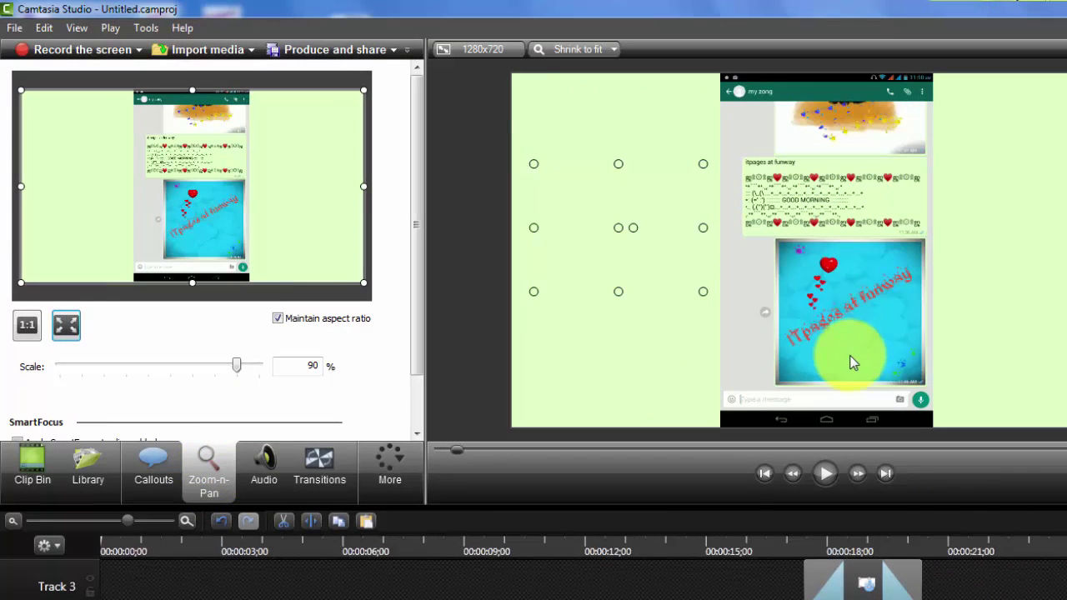
{"action": "left_click", "coordinate": [802, 110]}
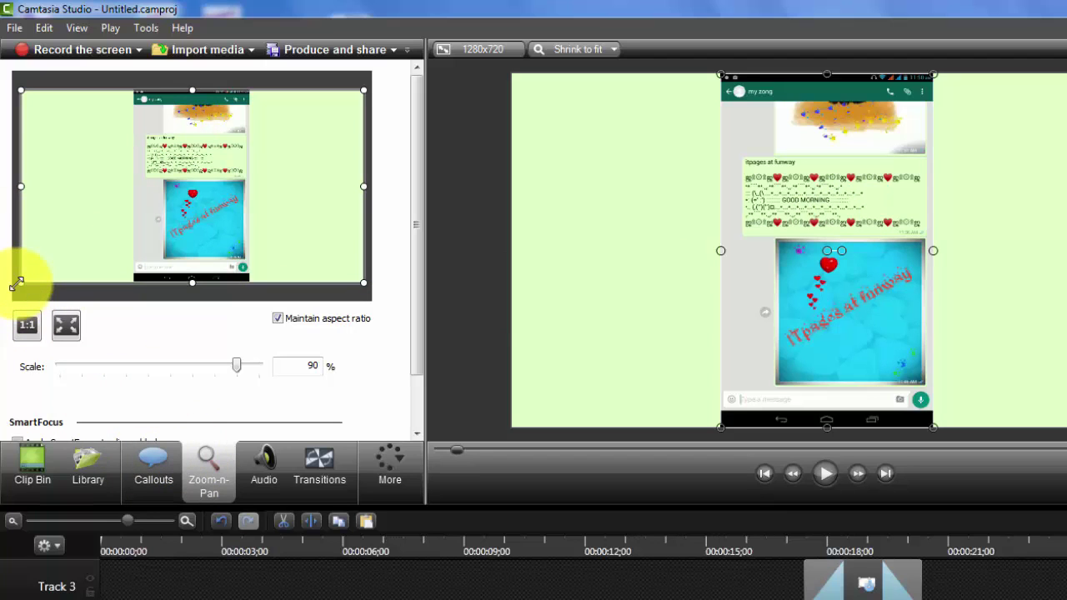
{"action": "left_click_drag", "start_coordinate": [22, 282], "coordinate": [271, 192]}
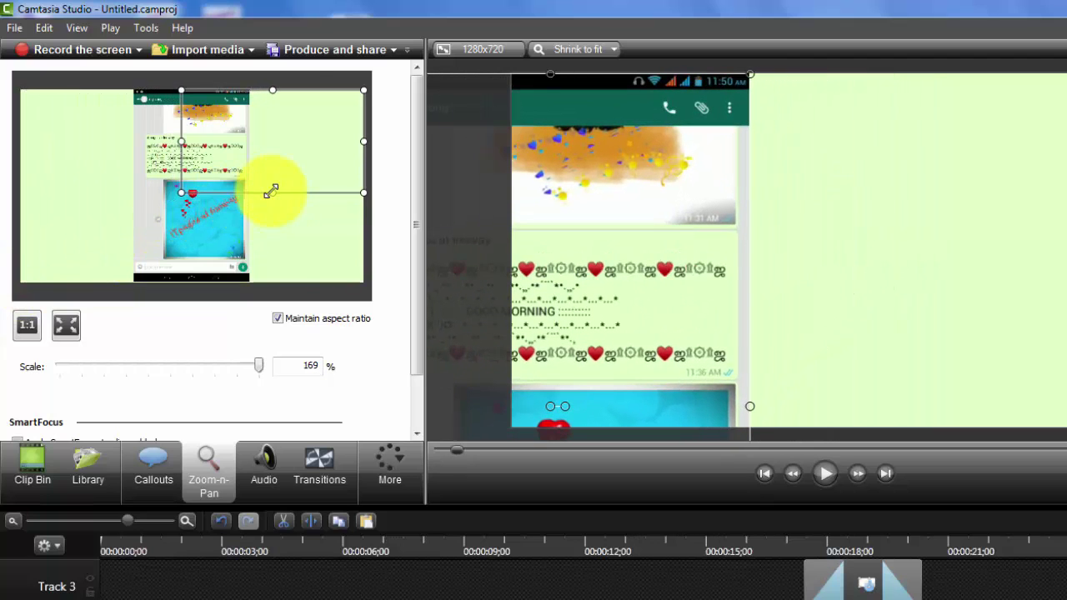
{"action": "left_click_drag", "start_coordinate": [231, 159], "coordinate": [140, 186]}
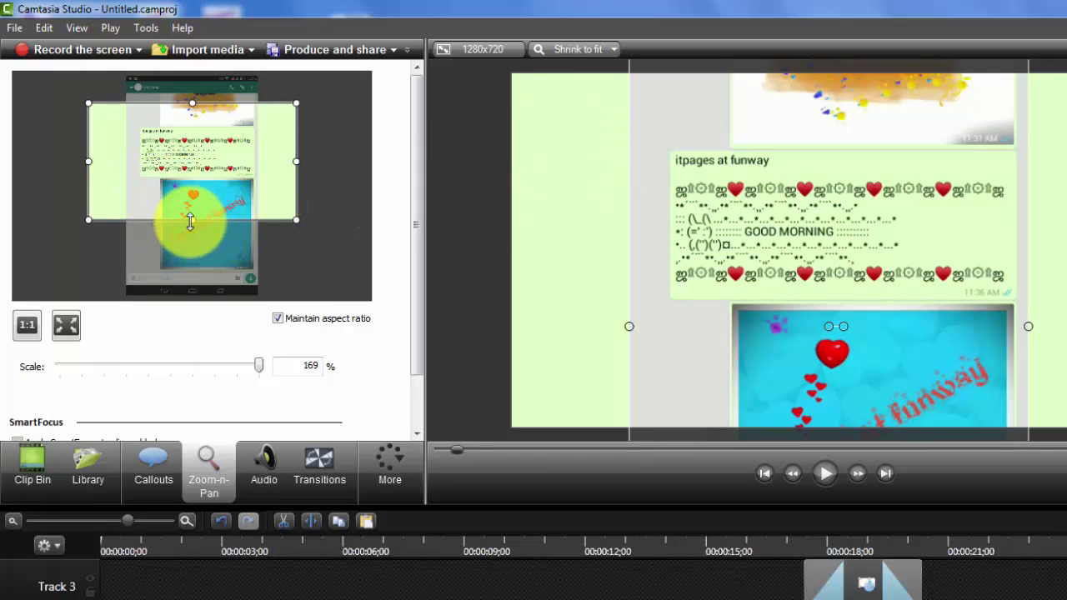
{"action": "left_click_drag", "start_coordinate": [190, 219], "coordinate": [192, 196]}
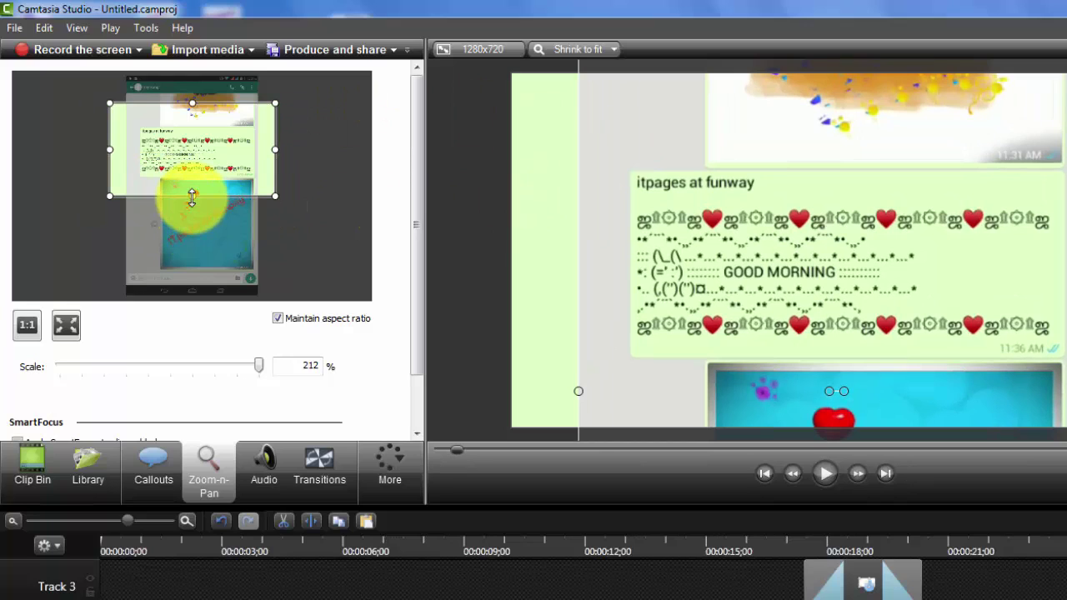
- Play past the zoom, scale the recording back to fit at 90%, and play on to 00:00:28;19
{"action": "left_click", "coordinate": [828, 472]}
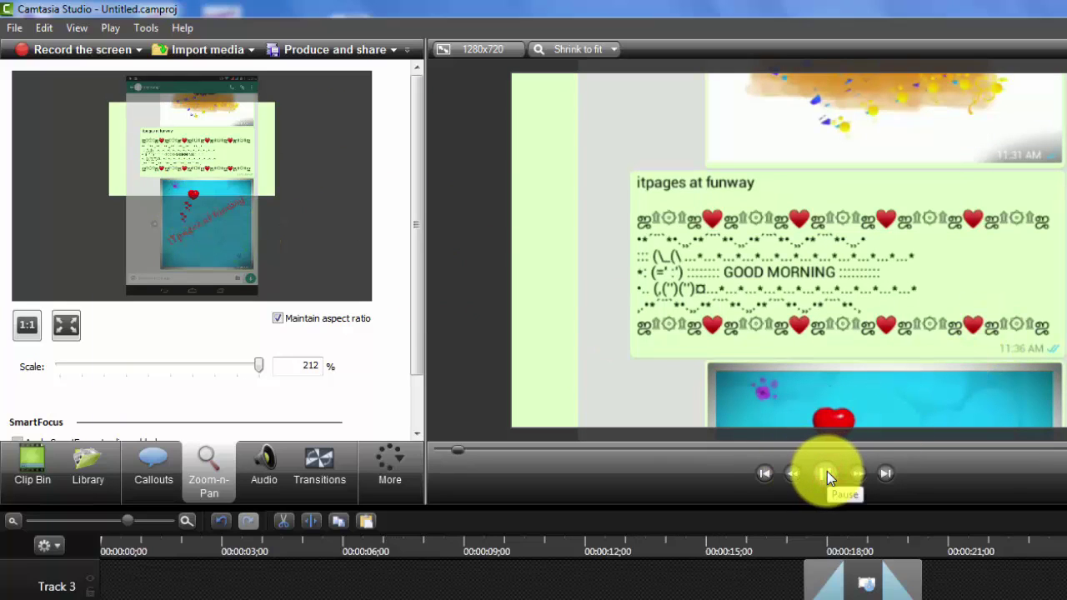
{"action": "left_click", "coordinate": [826, 472]}
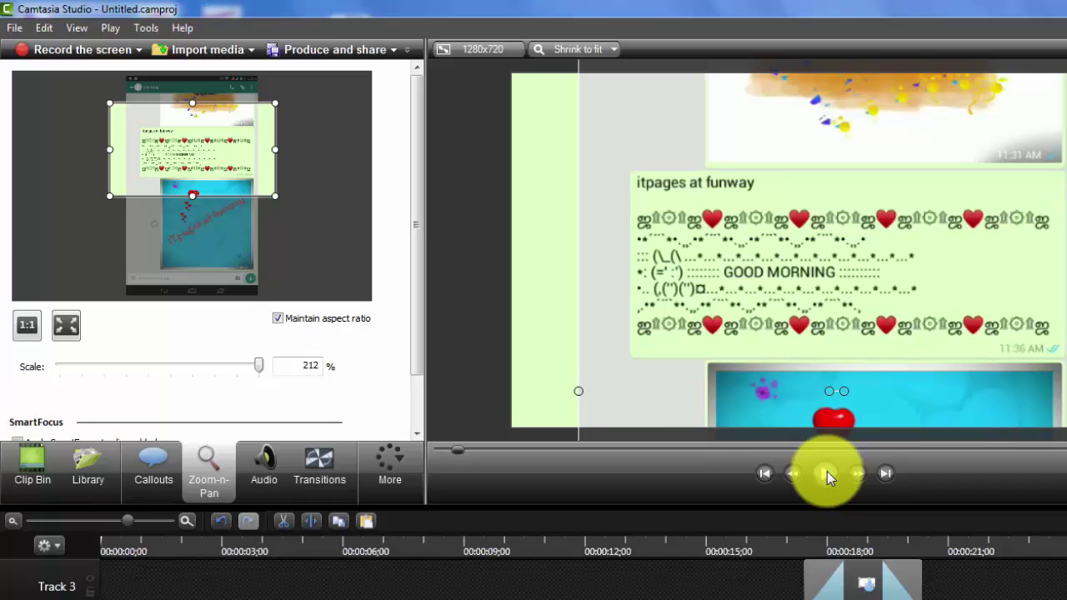
{"action": "left_click", "coordinate": [71, 327]}
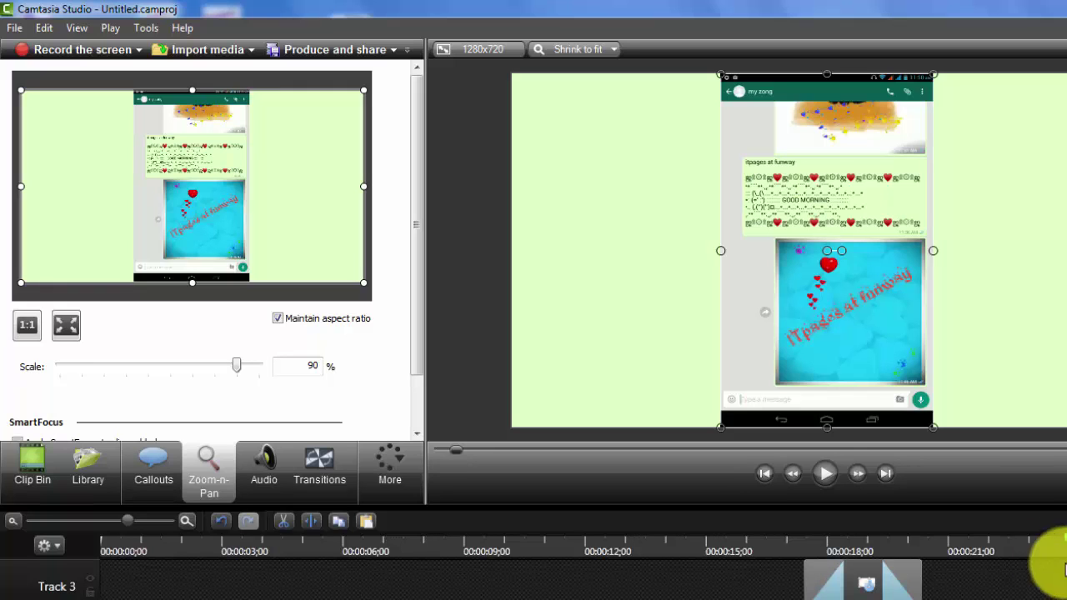
{"action": "left_click", "coordinate": [826, 475]}
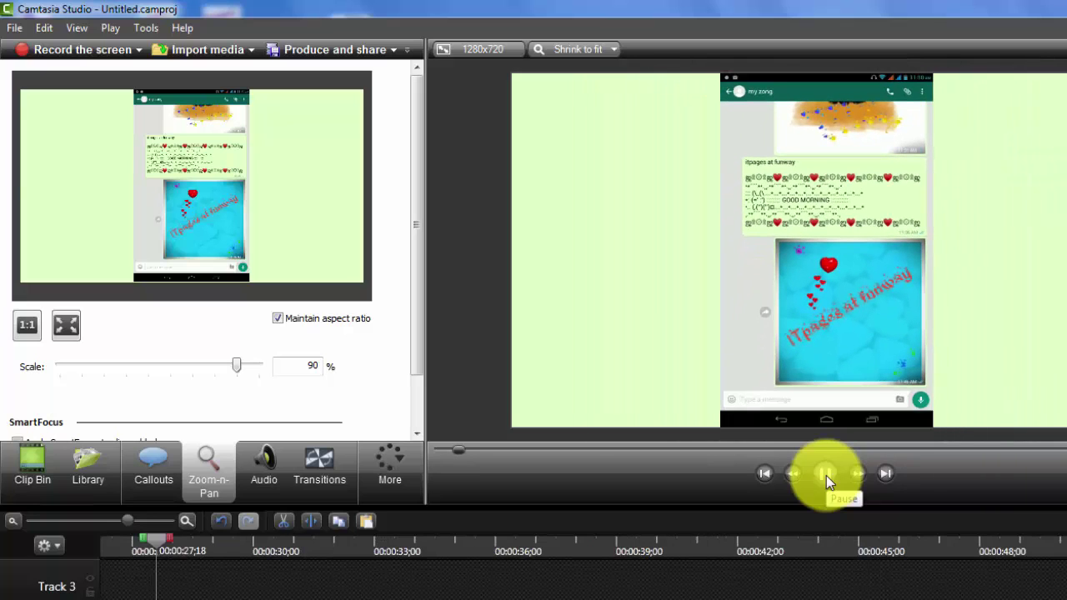
{"action": "left_click", "coordinate": [826, 475]}
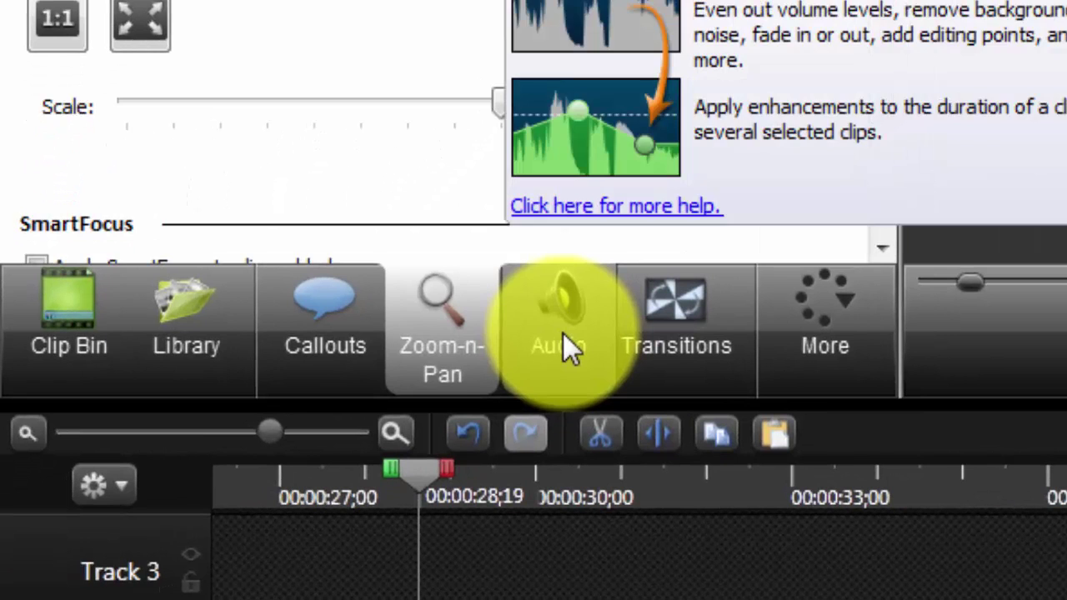
- Open the audio editing tools and move the playhead along the timeline to 00:00:48;10
{"action": "left_click", "coordinate": [265, 474]}
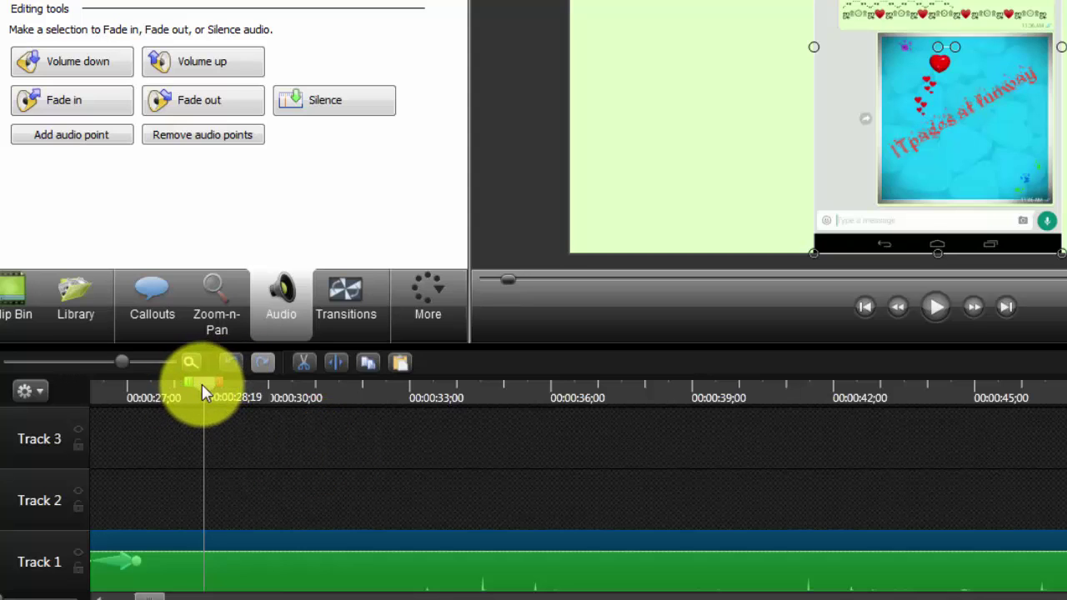
{"action": "left_click", "coordinate": [333, 390]}
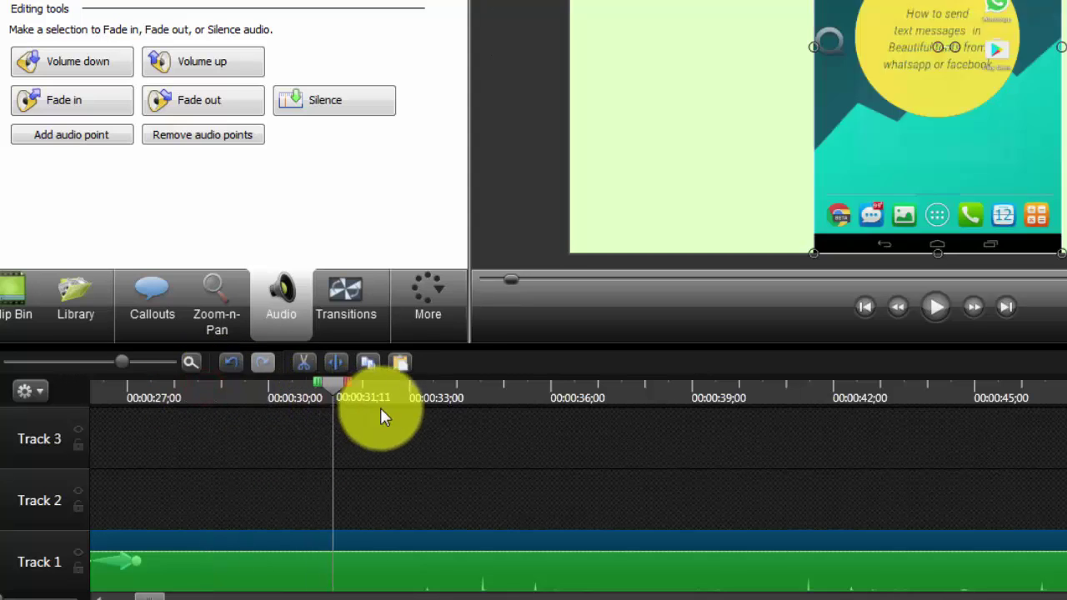
{"action": "left_click_drag", "start_coordinate": [380, 407], "coordinate": [927, 590]}
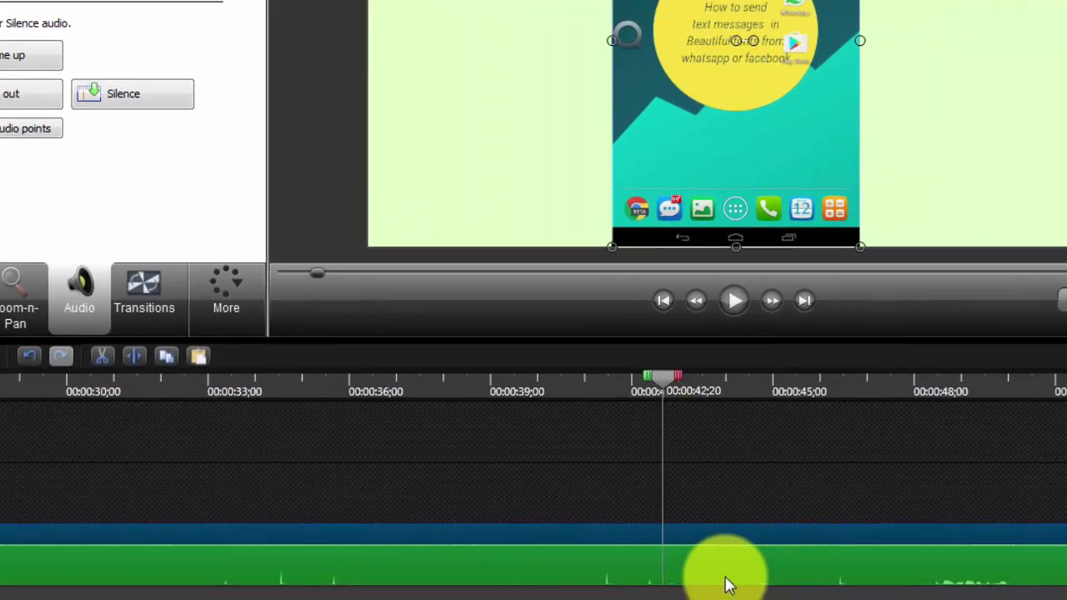
{"action": "left_click_drag", "start_coordinate": [726, 585], "coordinate": [930, 596]}
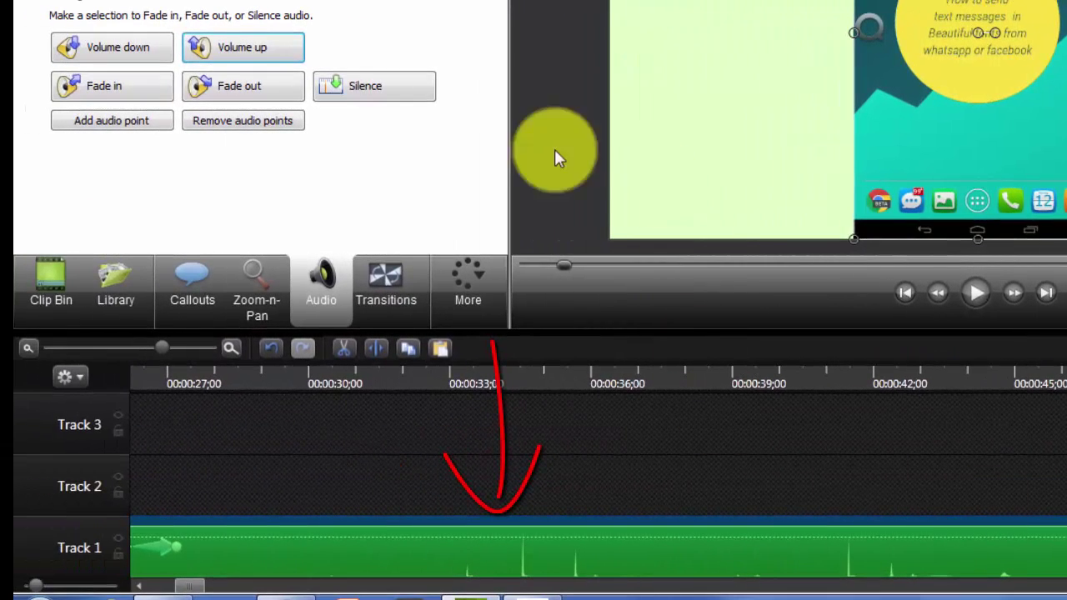
- Raise the Track 1 clip's volume two steps, lower it two steps, raise it one step, and deselect the clip
{"action": "left_click", "coordinate": [246, 45]}
{"action": "left_click", "coordinate": [246, 44]}
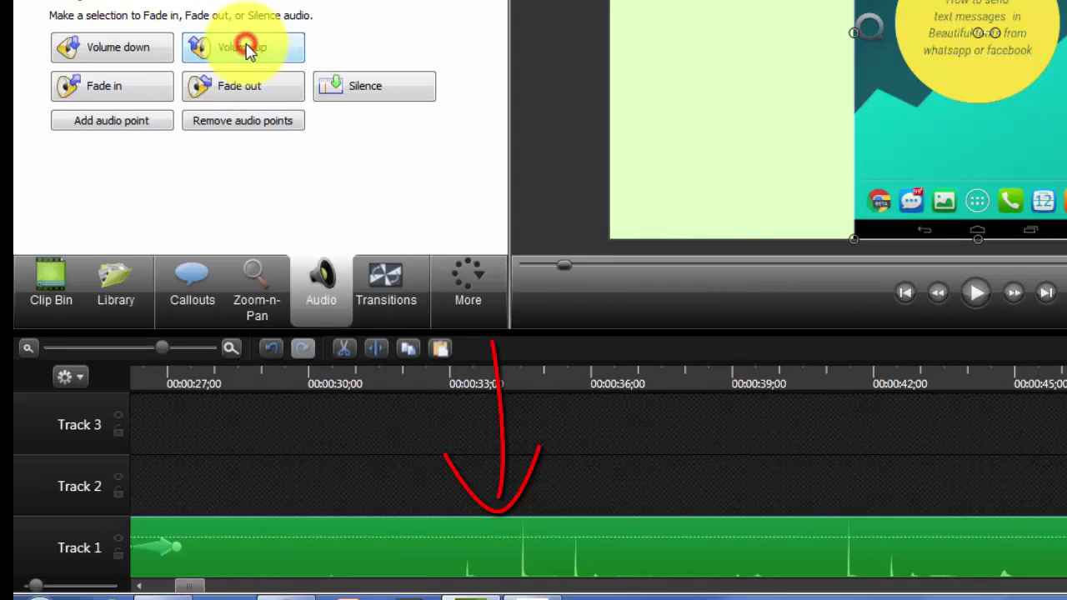
{"action": "left_click", "coordinate": [121, 52]}
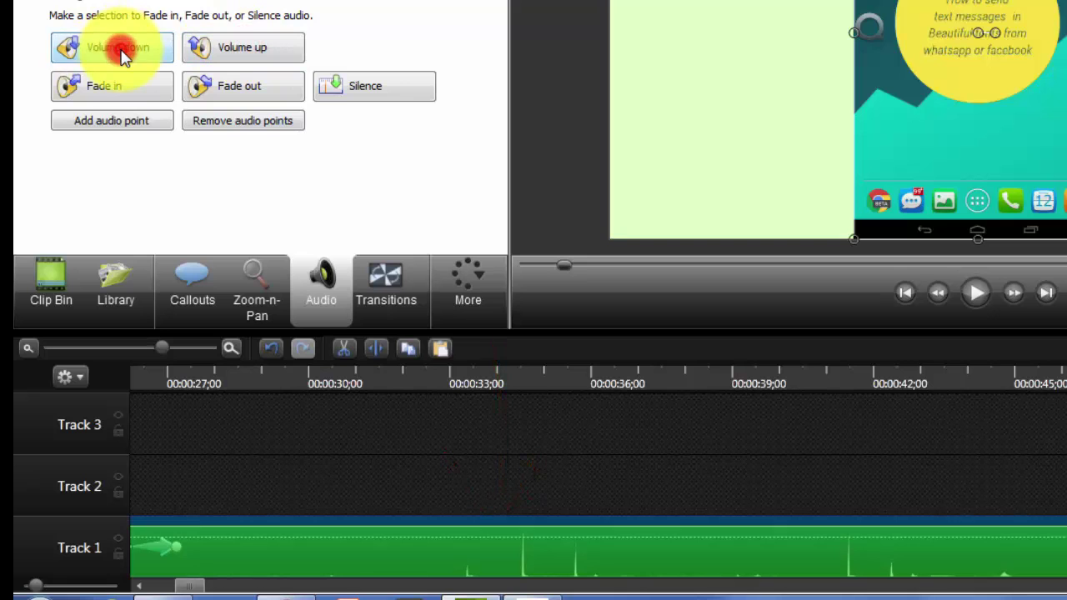
{"action": "left_click", "coordinate": [122, 52]}
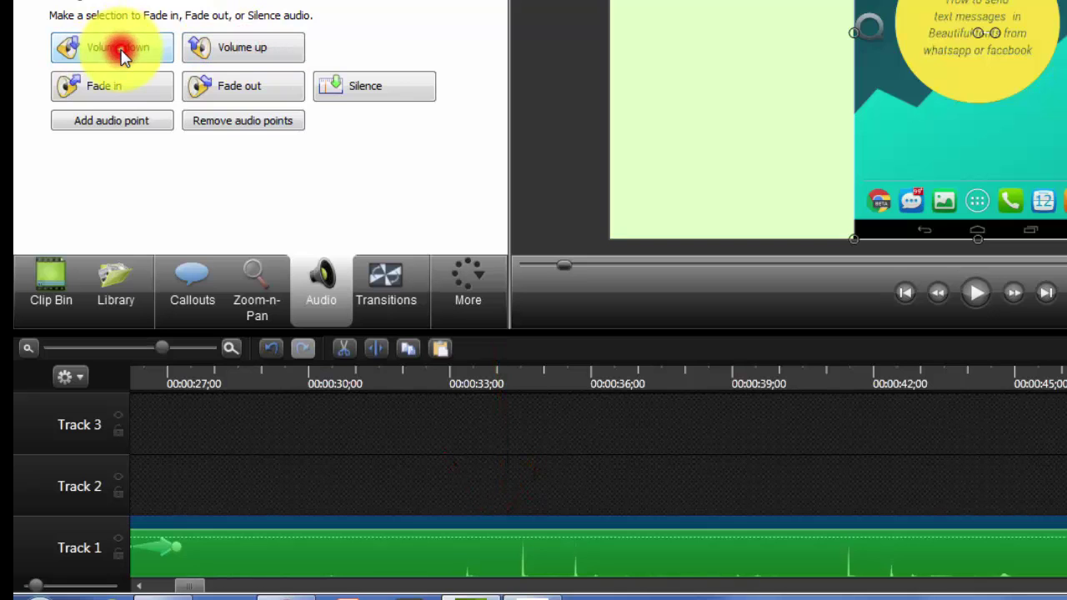
{"action": "left_click", "coordinate": [206, 49]}
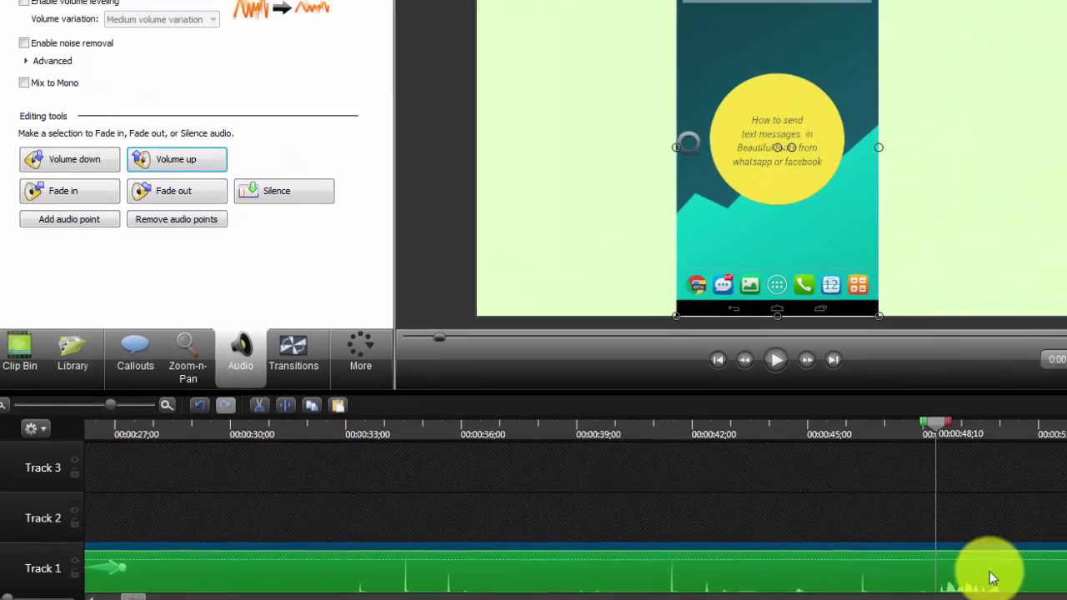
{"action": "left_click", "coordinate": [881, 530]}
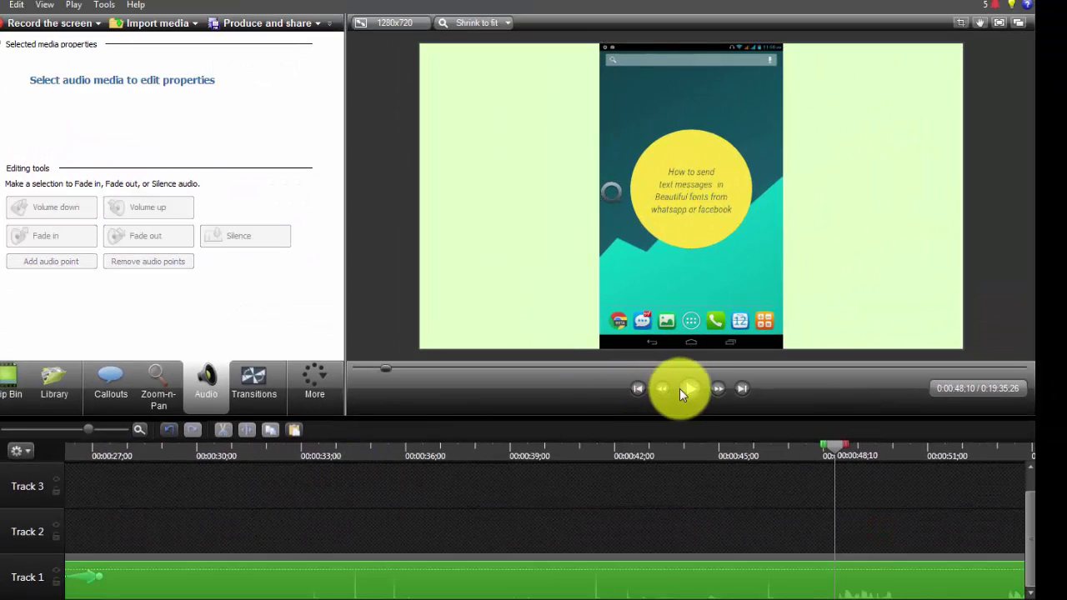
- Open the transitions library and move the playhead to 00:00:40;06 on a zoomed-out timeline
{"action": "left_click", "coordinate": [686, 388]}
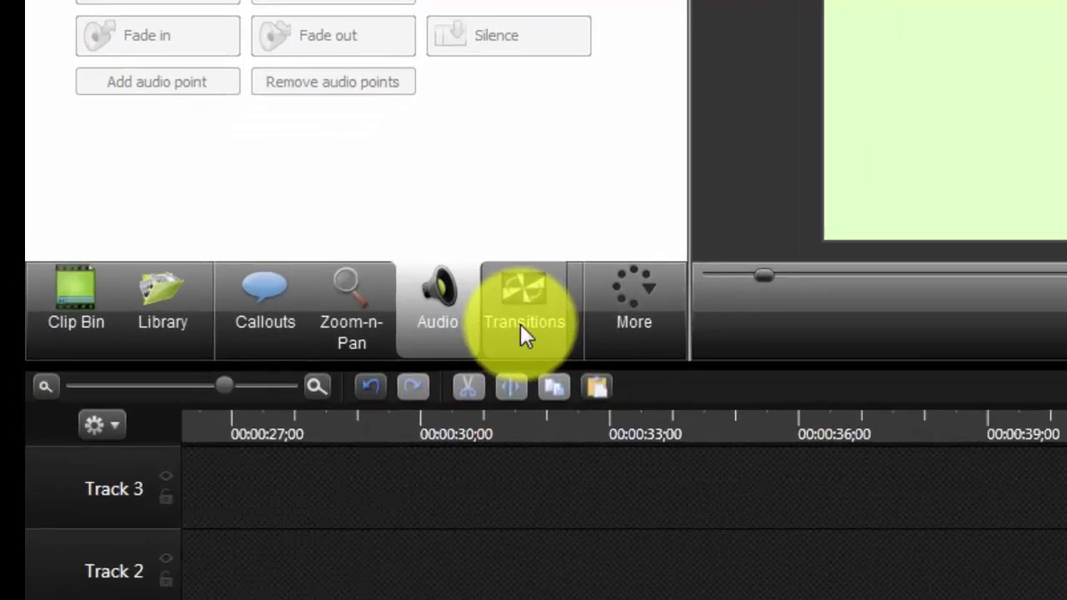
{"action": "left_click", "coordinate": [251, 395]}
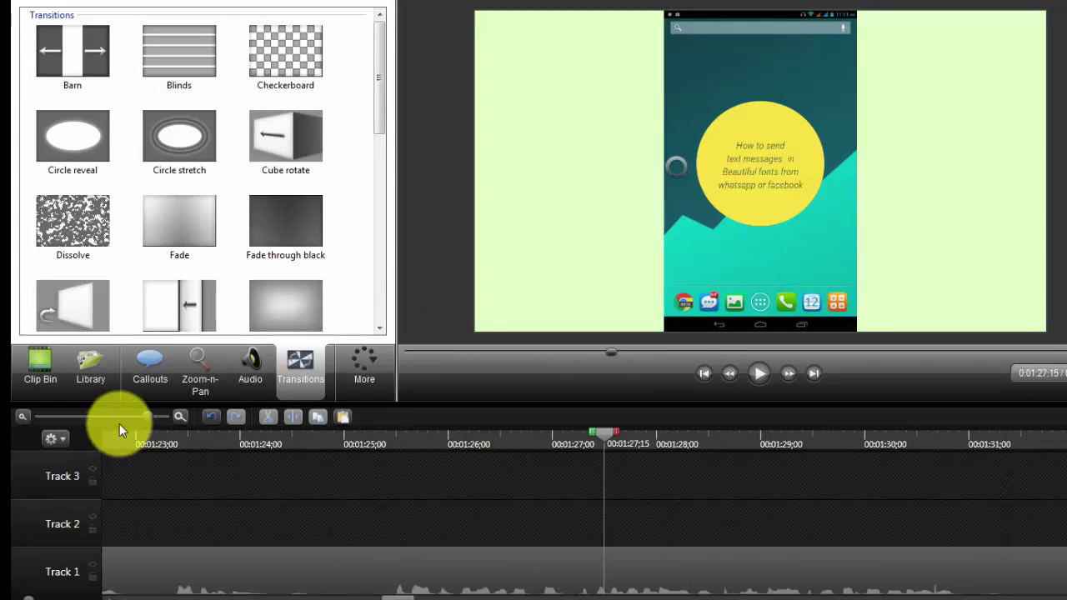
{"action": "left_click_drag", "start_coordinate": [122, 417], "coordinate": [80, 415]}
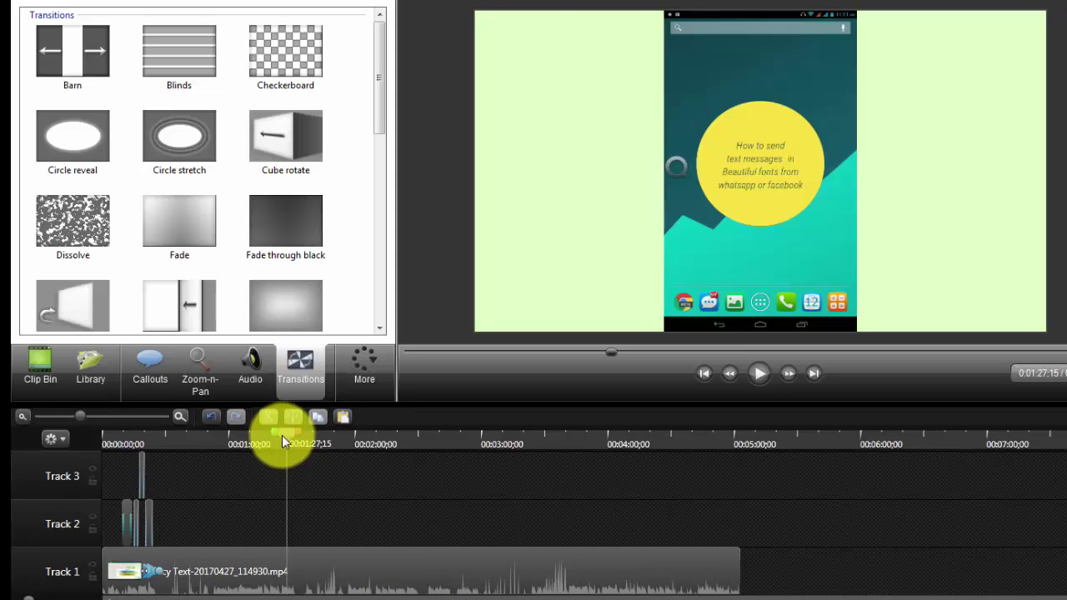
{"action": "left_click_drag", "start_coordinate": [286, 434], "coordinate": [219, 450]}
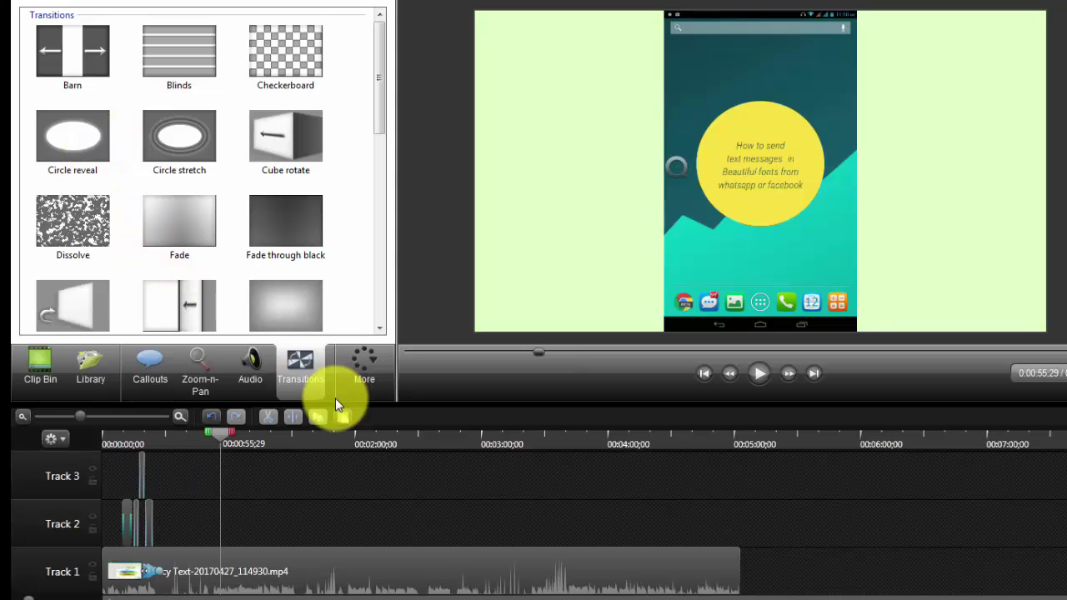
{"action": "left_click", "coordinate": [231, 552]}
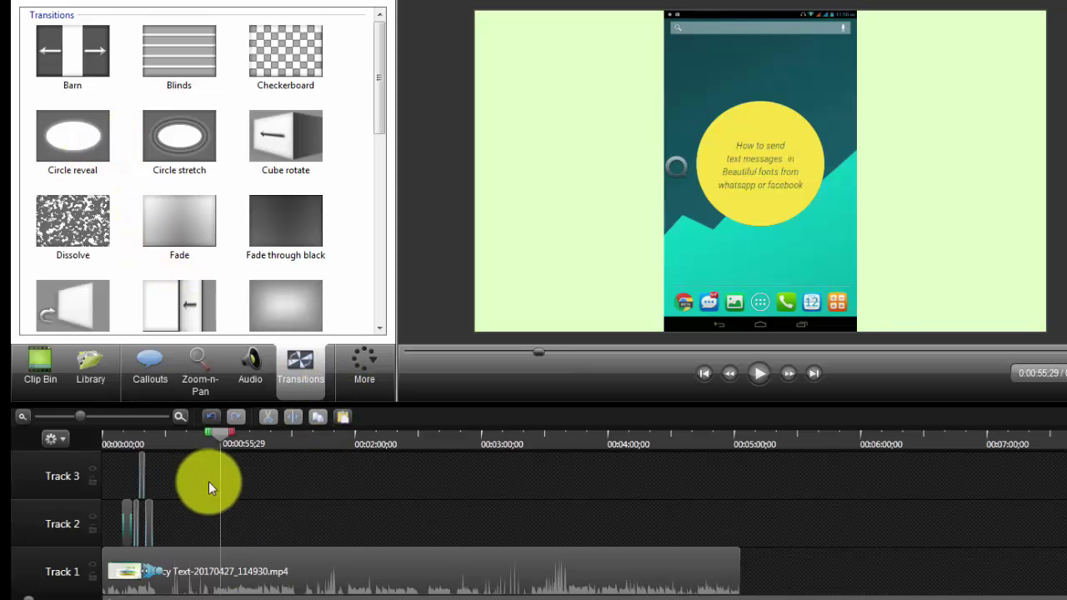
{"action": "left_click_drag", "start_coordinate": [220, 433], "coordinate": [187, 448]}
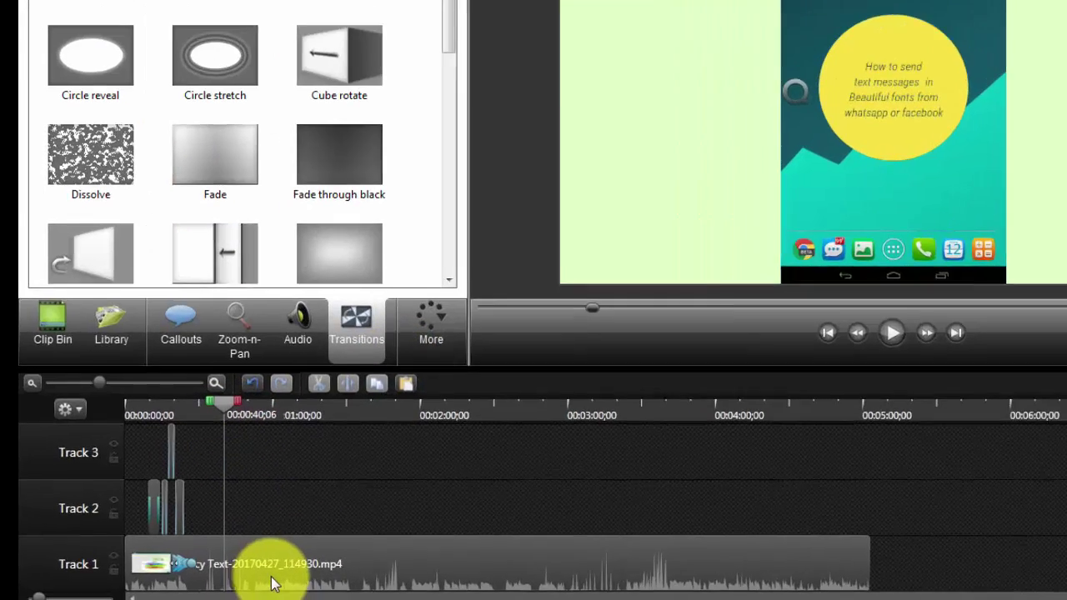
- Split the Fancy Text recording on Track 1 at 00:00:40;06
{"action": "left_click", "coordinate": [229, 578]}
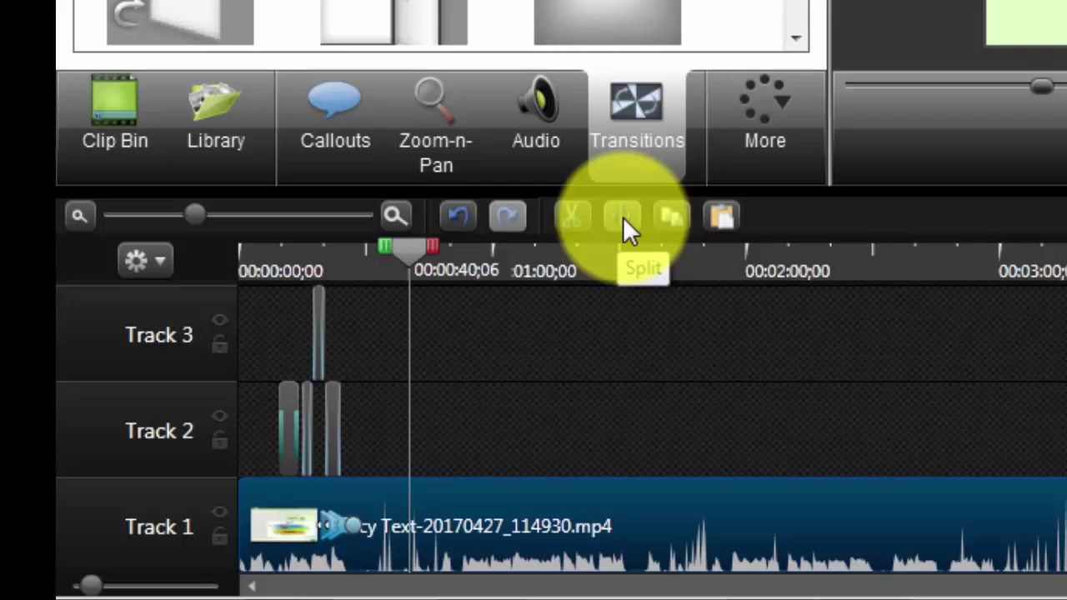
{"action": "left_click", "coordinate": [495, 533]}
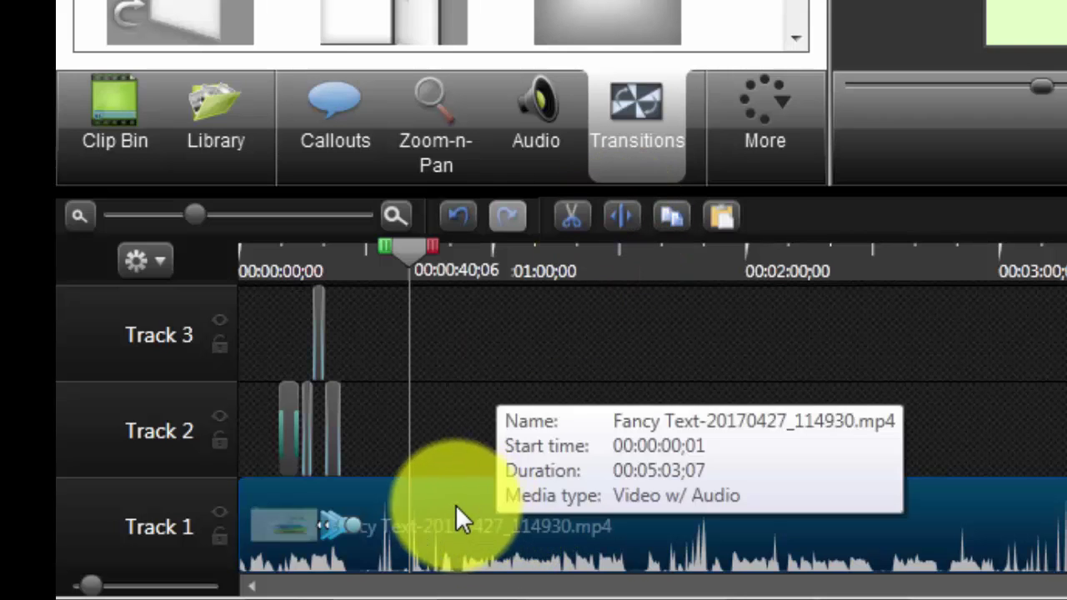
{"action": "left_click", "coordinate": [617, 218]}
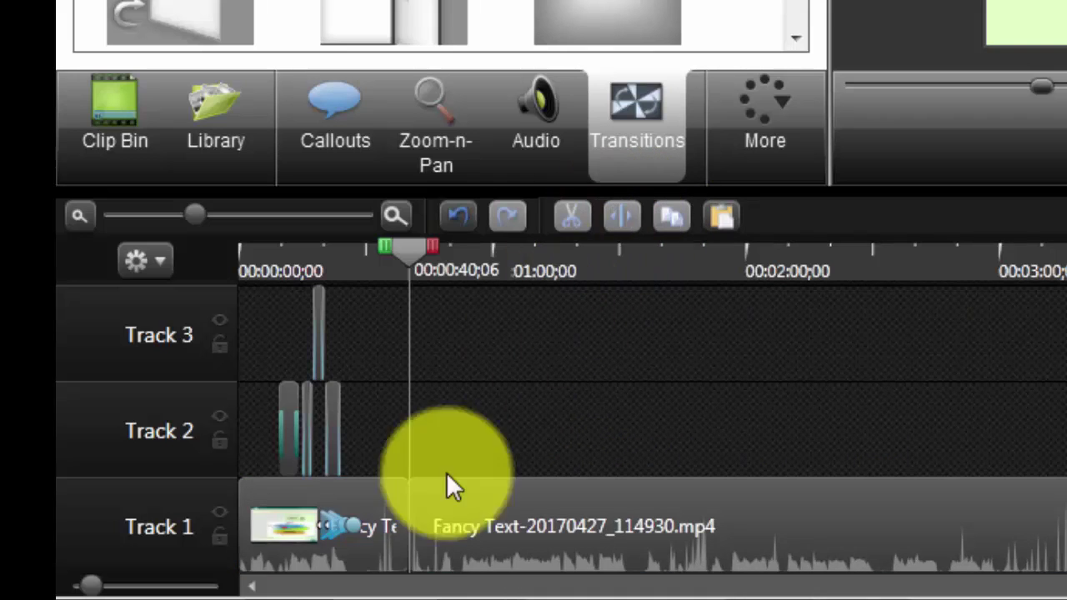
{"action": "mouse_move", "coordinate": [417, 250]}
{"action": "left_mouse_down"}
{"action": "mouse_move", "coordinate": [543, 284]}
{"action": "mouse_move", "coordinate": [397, 289]}
{"action": "left_mouse_up"}
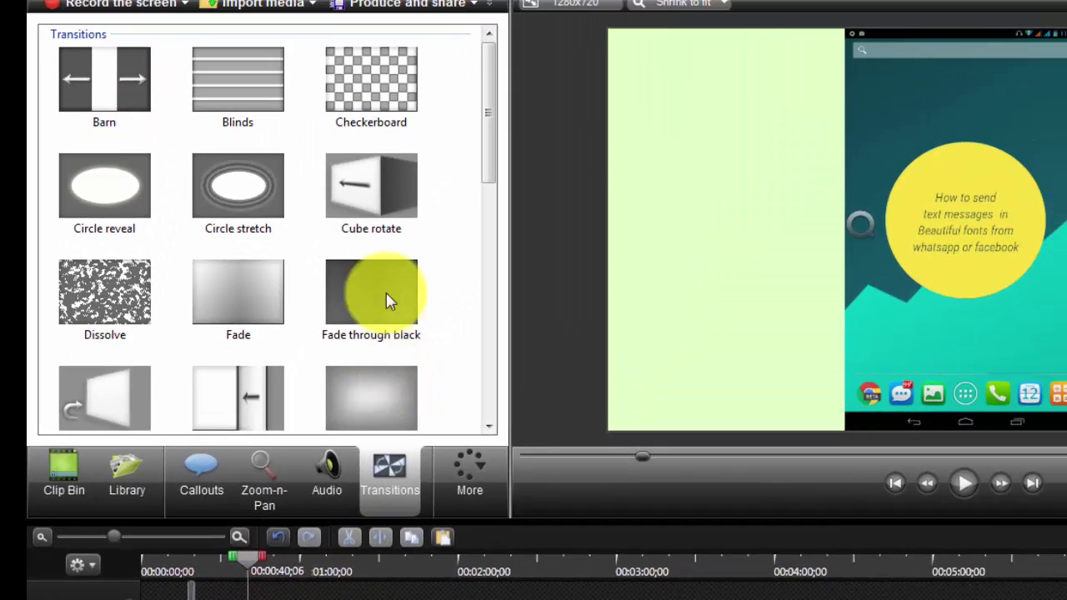
- Add a Stretch transition at the Track 1 cut at 00:00:45;13
{"action": "left_click_drag", "start_coordinate": [491, 107], "coordinate": [498, 332]}
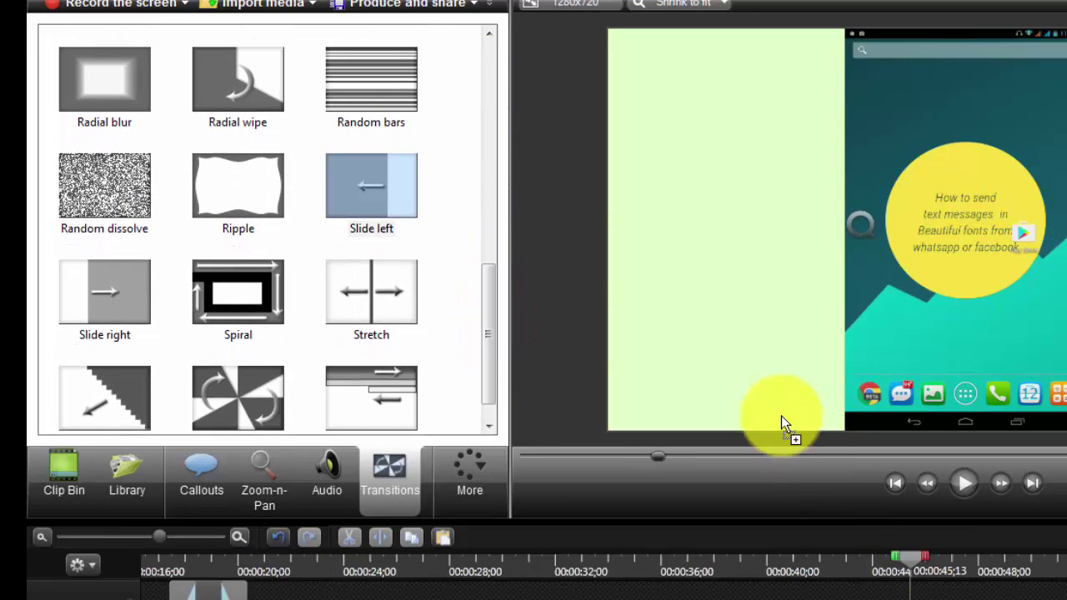
{"action": "left_click_drag", "start_coordinate": [781, 418], "coordinate": [397, 268]}
{"action": "left_click_drag", "start_coordinate": [388, 304], "coordinate": [856, 599]}
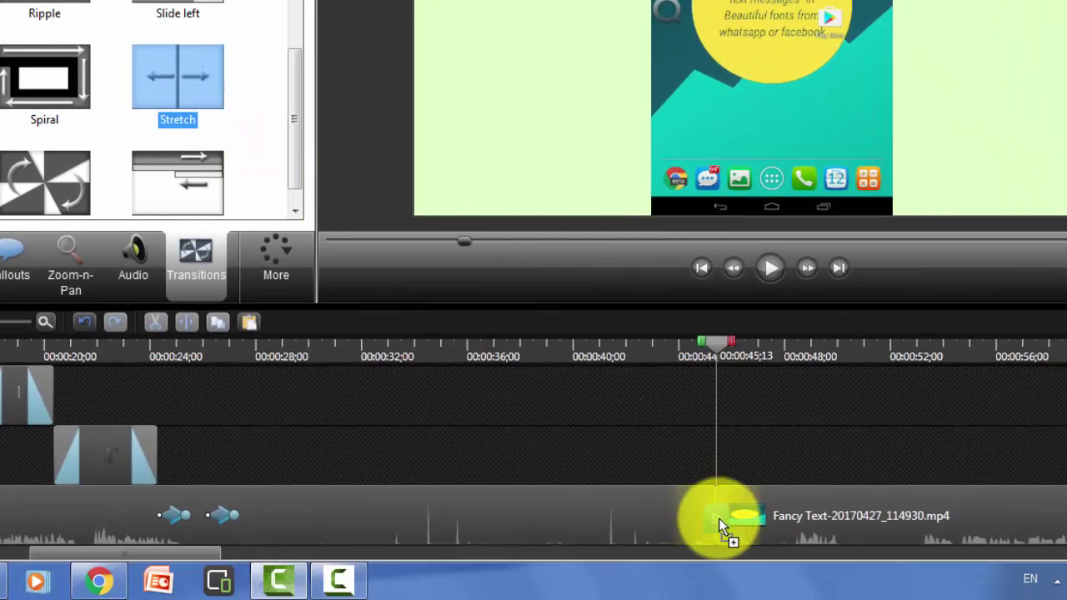
{"action": "left_click_drag", "start_coordinate": [719, 519], "coordinate": [717, 523]}
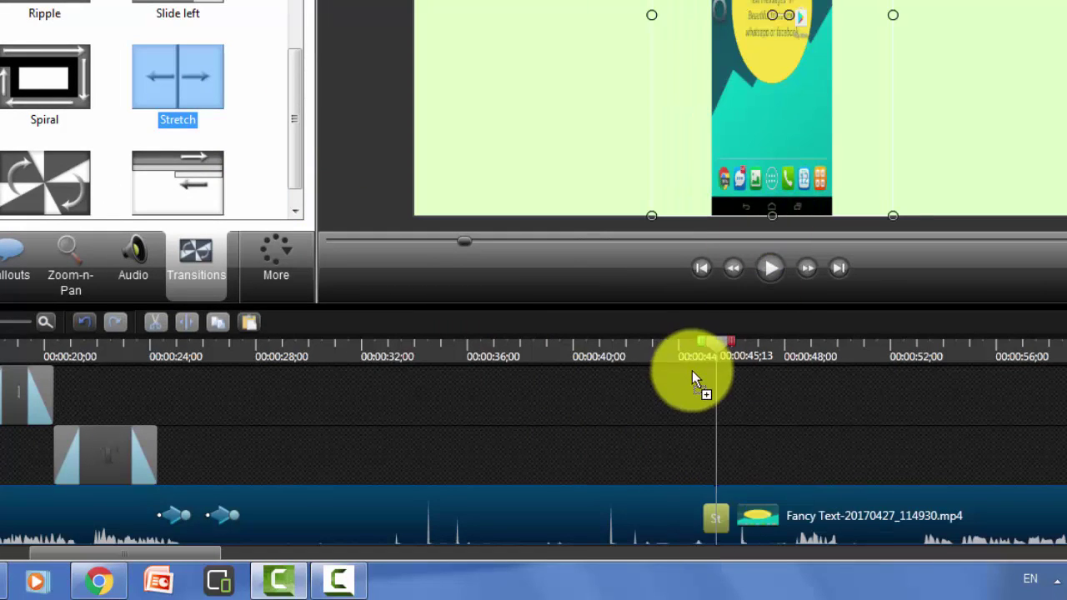
- Play the Stretch transition back from 00:00:43;26 and stop playback after it
{"action": "left_click", "coordinate": [670, 355]}
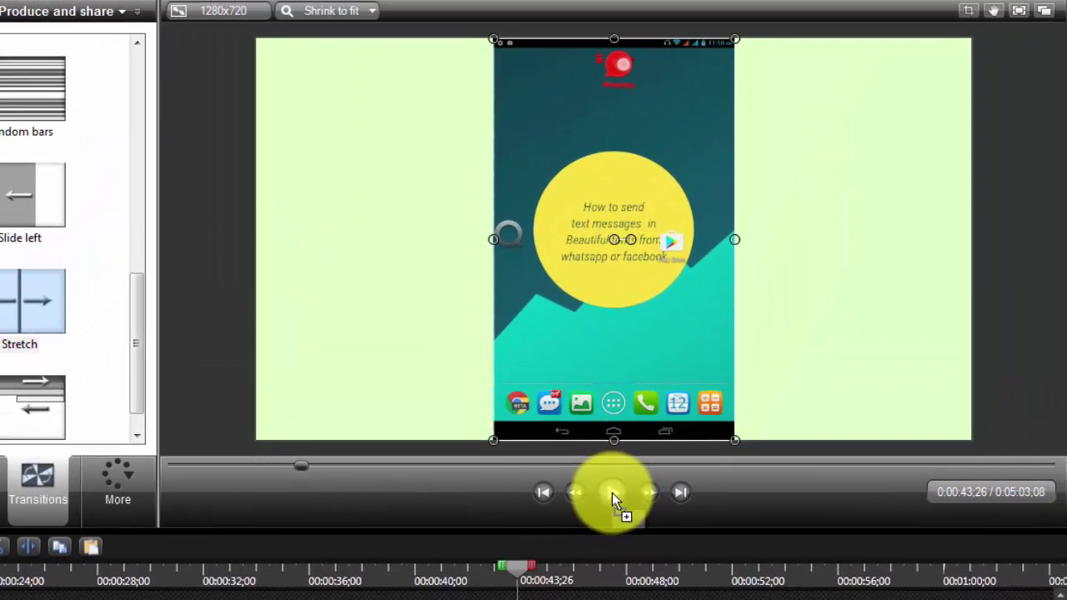
{"action": "left_click", "coordinate": [612, 492]}
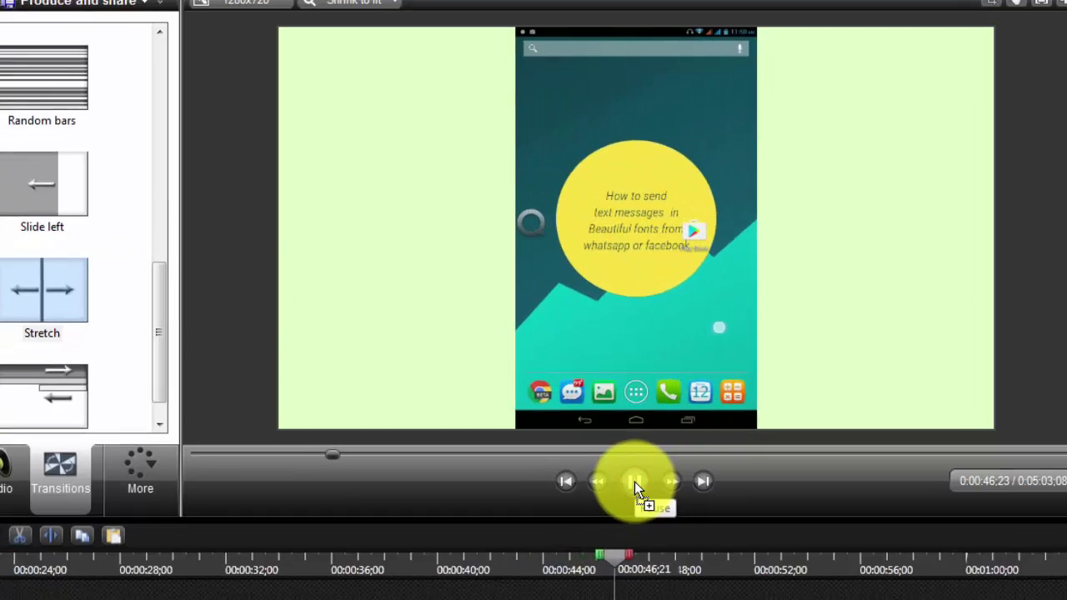
{"action": "left_click", "coordinate": [612, 493]}
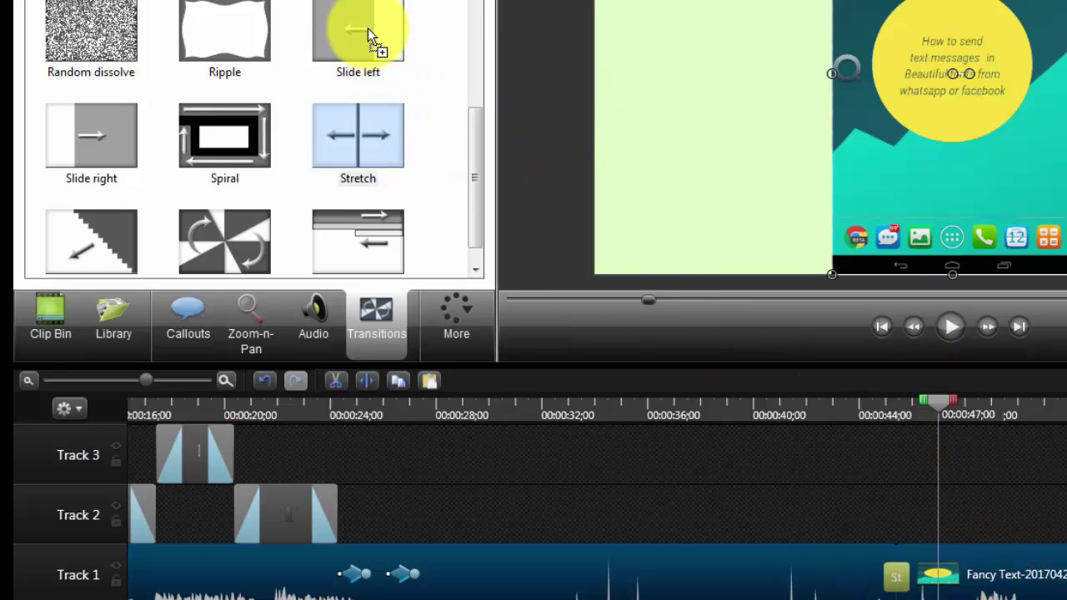
- Replace the Stretch transition with Slide left and play it back from 00:00:43;28
{"action": "left_click_drag", "start_coordinate": [367, 29], "coordinate": [643, 358]}
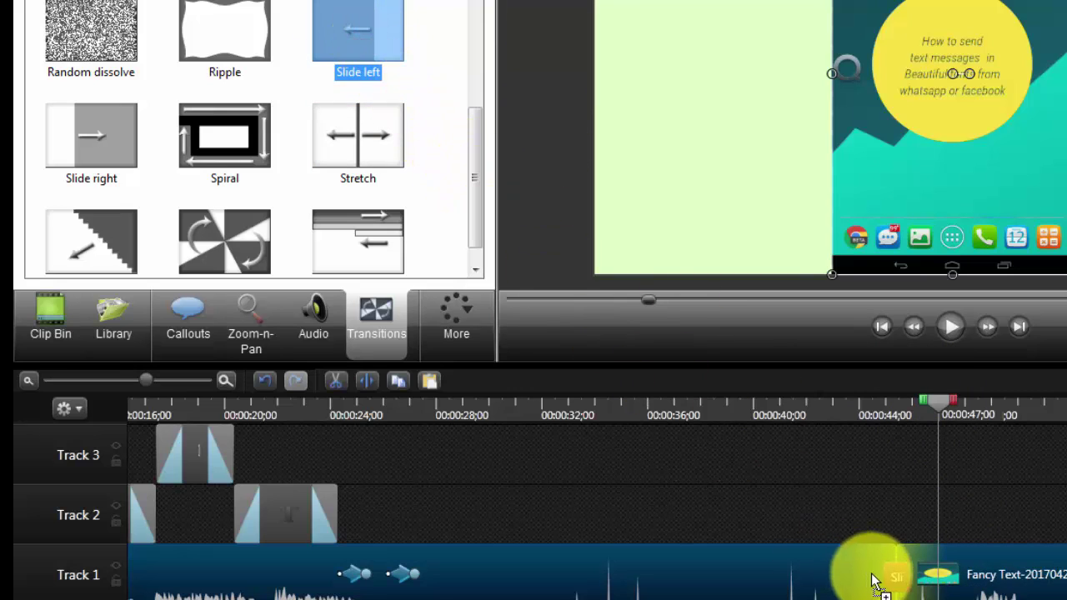
{"action": "left_click_drag", "start_coordinate": [900, 586], "coordinate": [900, 574]}
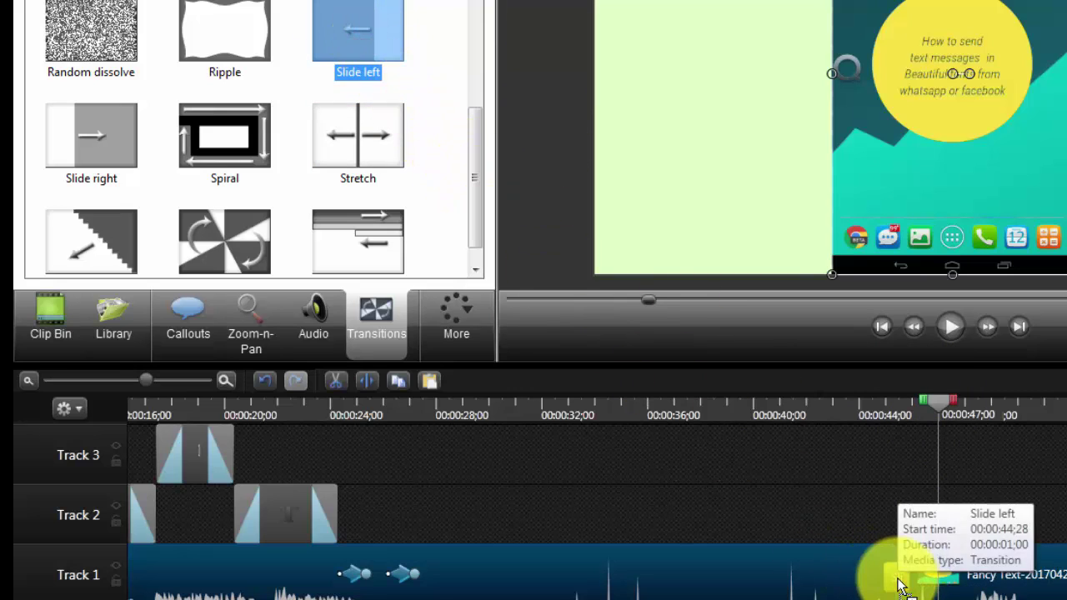
{"action": "left_click_drag", "start_coordinate": [943, 401], "coordinate": [863, 425]}
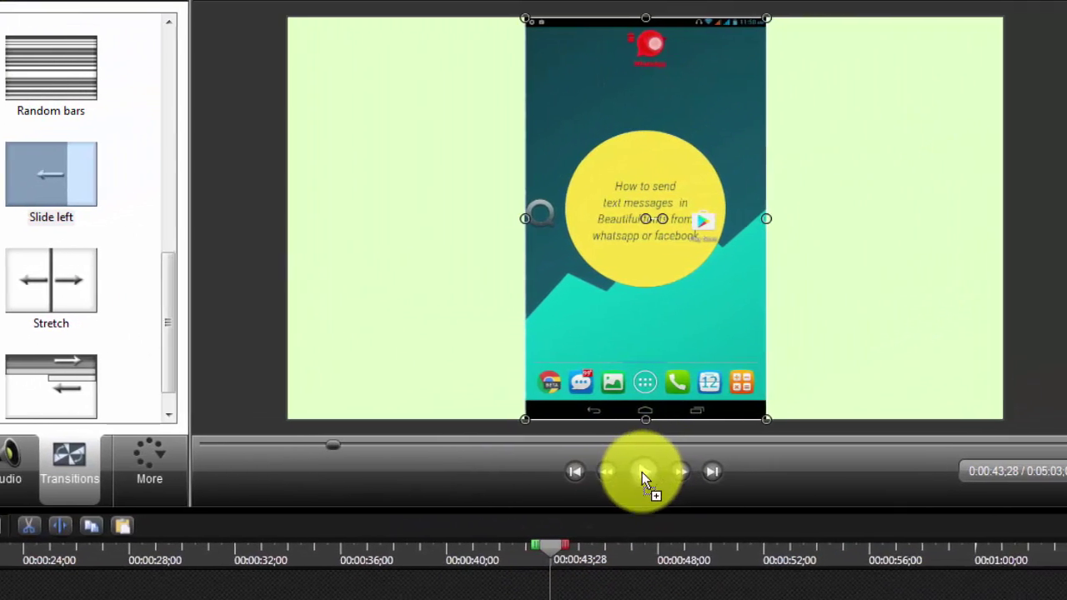
{"action": "left_click", "coordinate": [951, 326]}
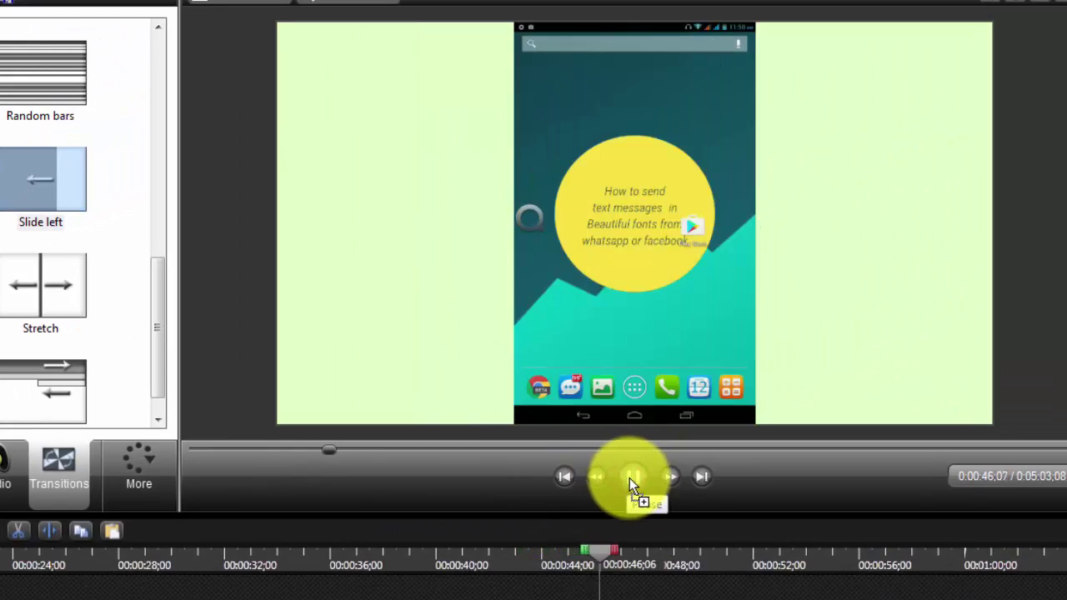
{"action": "left_click", "coordinate": [629, 477]}
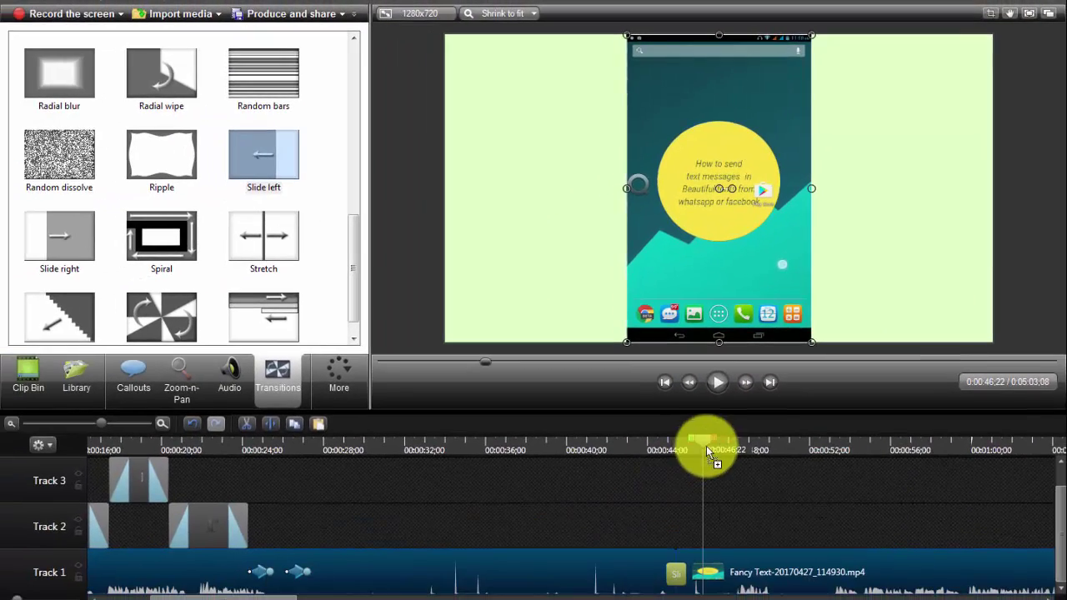
- Split the Track 1 recording again at 00:00:51;23 and at 00:00:56;21
{"action": "left_click_drag", "start_coordinate": [703, 439], "coordinate": [804, 439]}
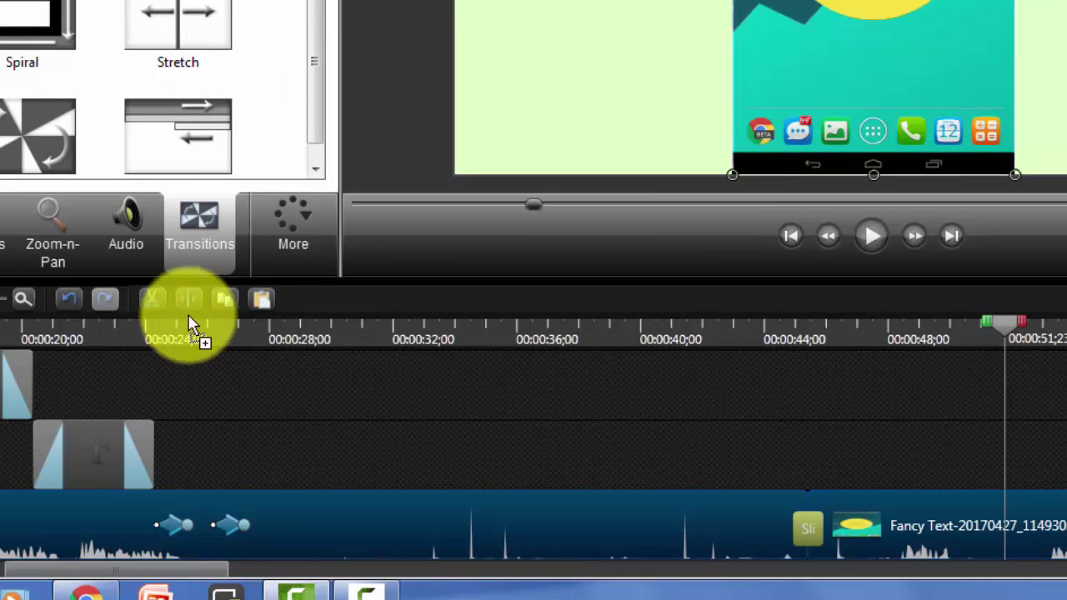
{"action": "left_click", "coordinate": [189, 300]}
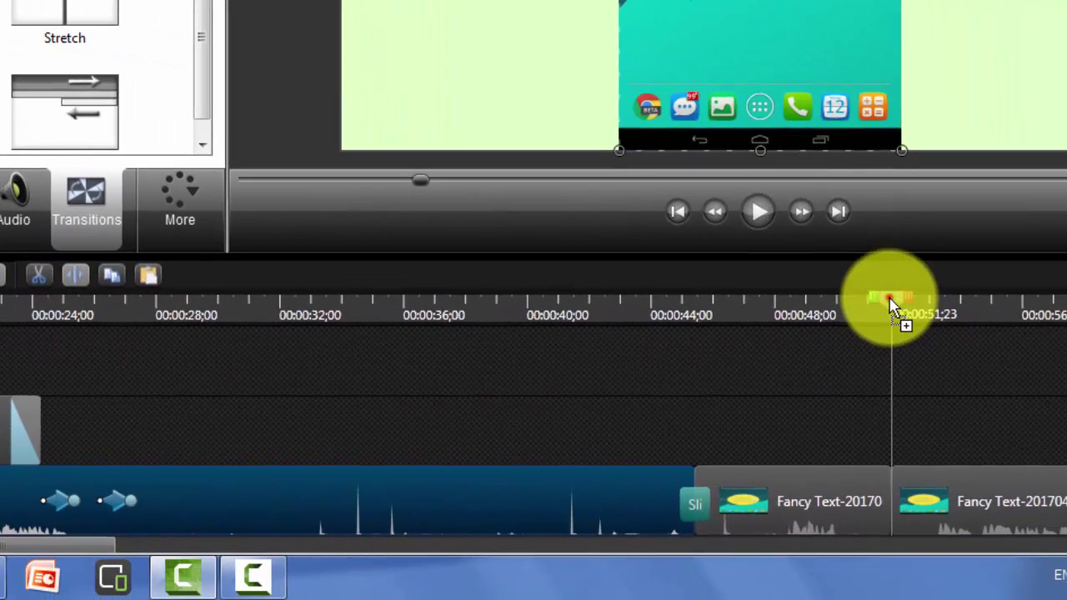
{"action": "left_click_drag", "start_coordinate": [1003, 322], "coordinate": [1042, 330]}
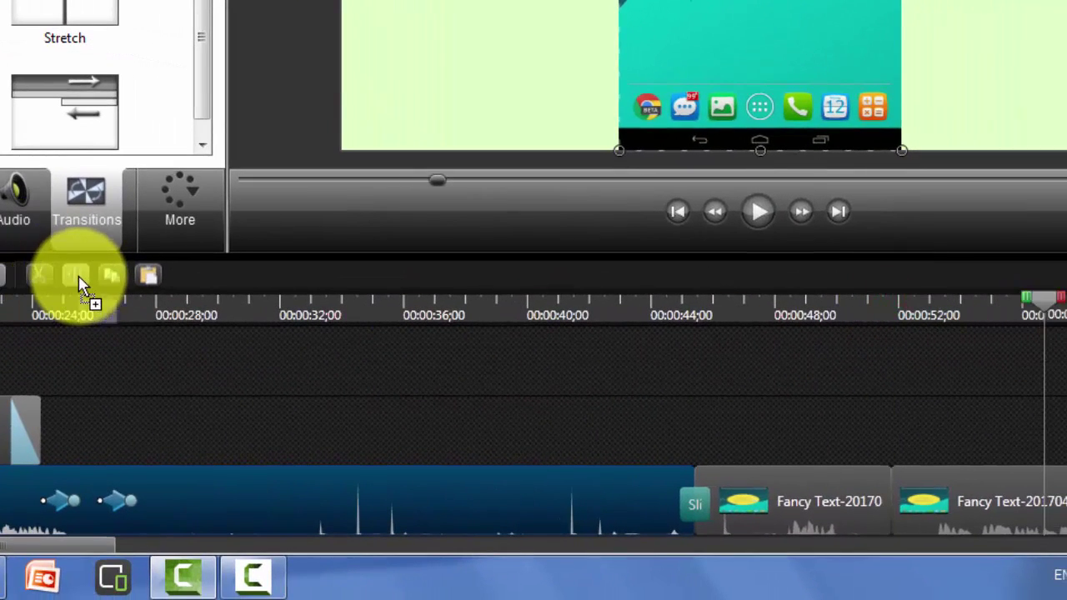
{"action": "left_click", "coordinate": [983, 498]}
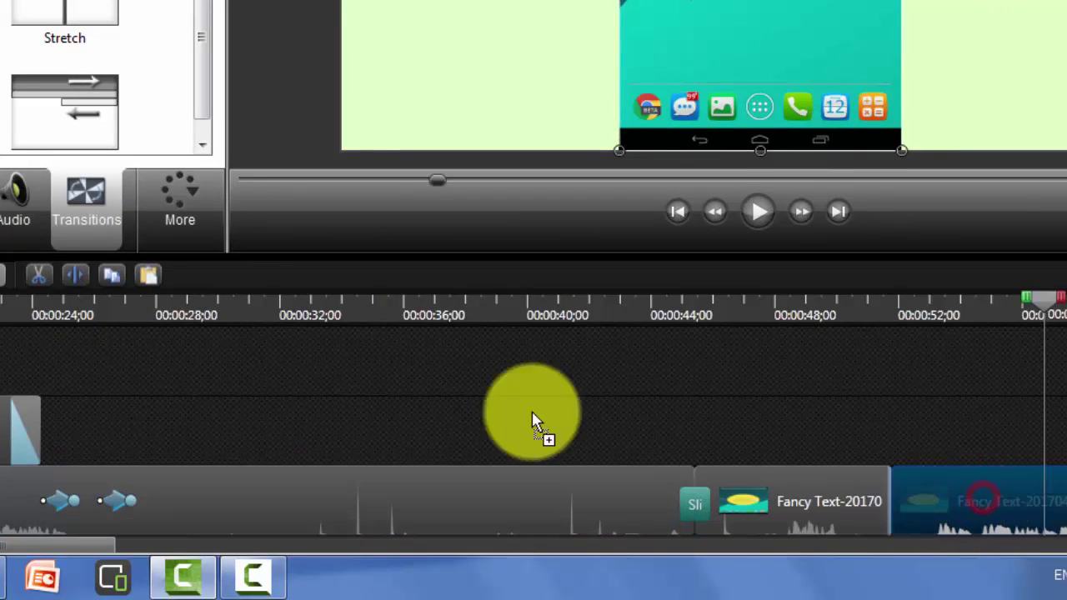
{"action": "left_click", "coordinate": [77, 276]}
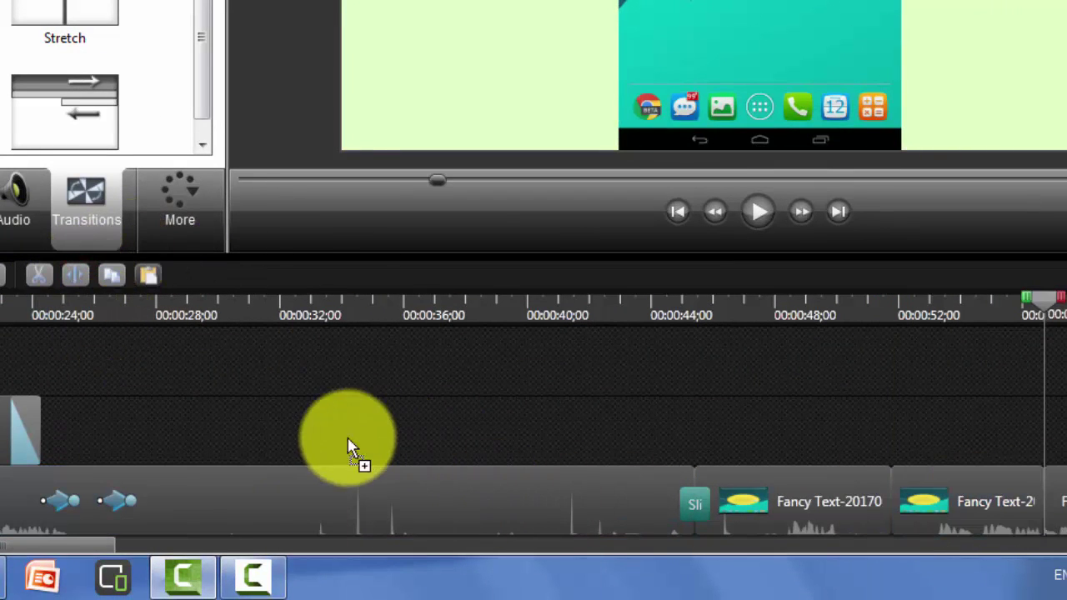
- Add the Slide left transition to all cuts between the Track 1 clips at once
{"action": "left_click", "coordinate": [278, 445]}
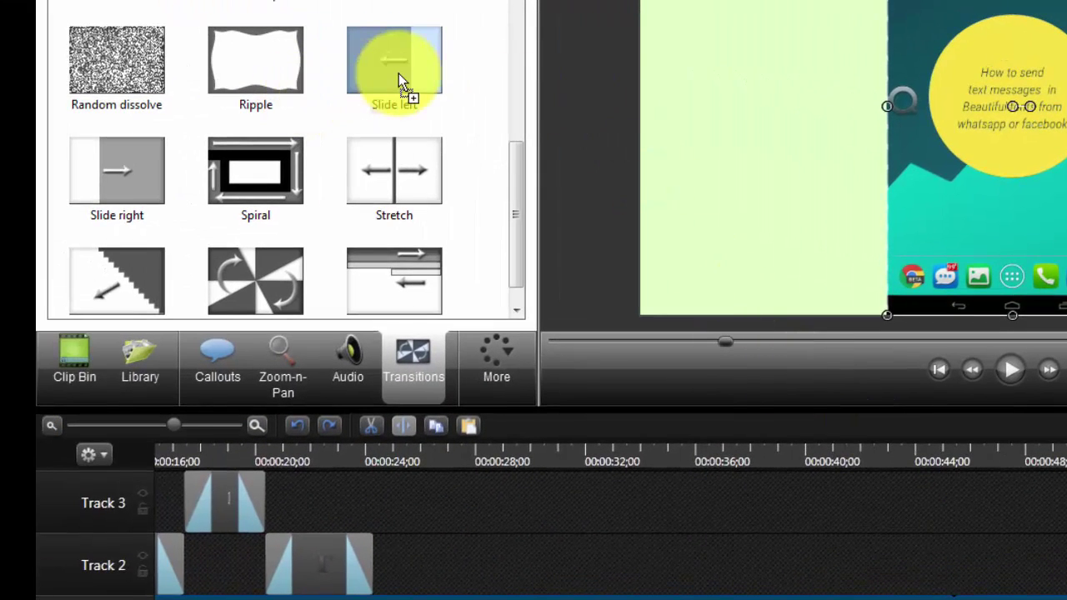
{"action": "right_click", "coordinate": [398, 73]}
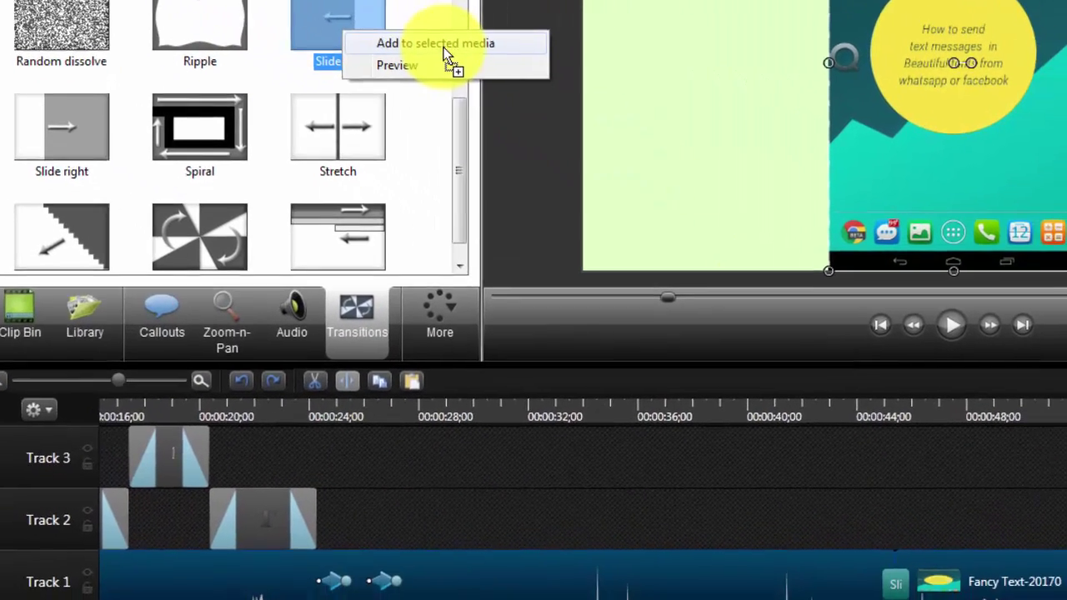
{"action": "left_click", "coordinate": [492, 86]}
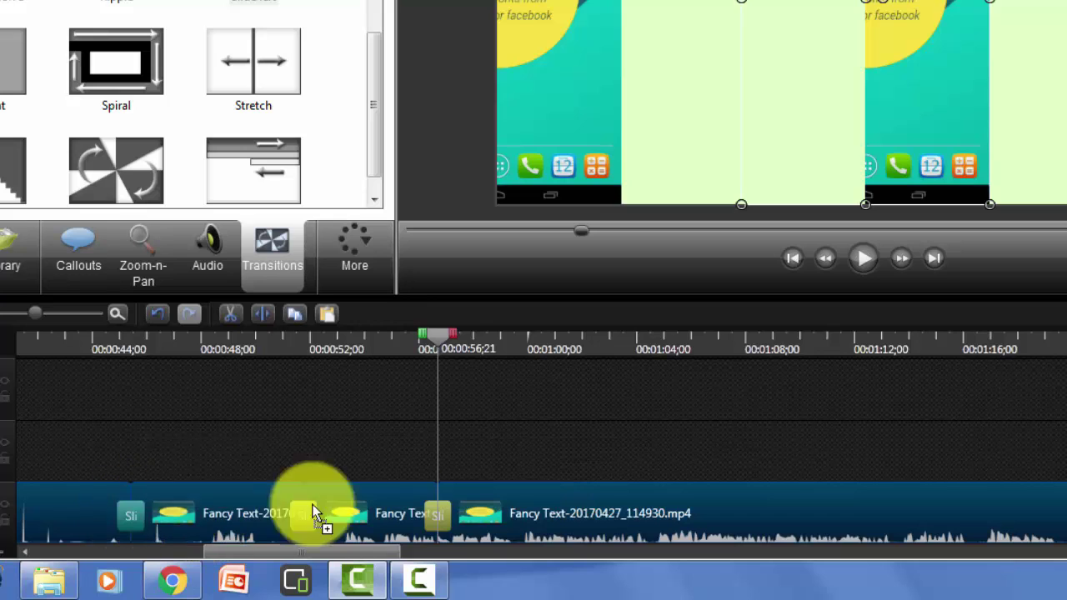
- Scrub the playhead to 00:01:00;12 and back to the cut at 00:00:56;21 to check the transition
{"action": "left_click", "coordinate": [360, 257]}
{"action": "left_click", "coordinate": [433, 337]}
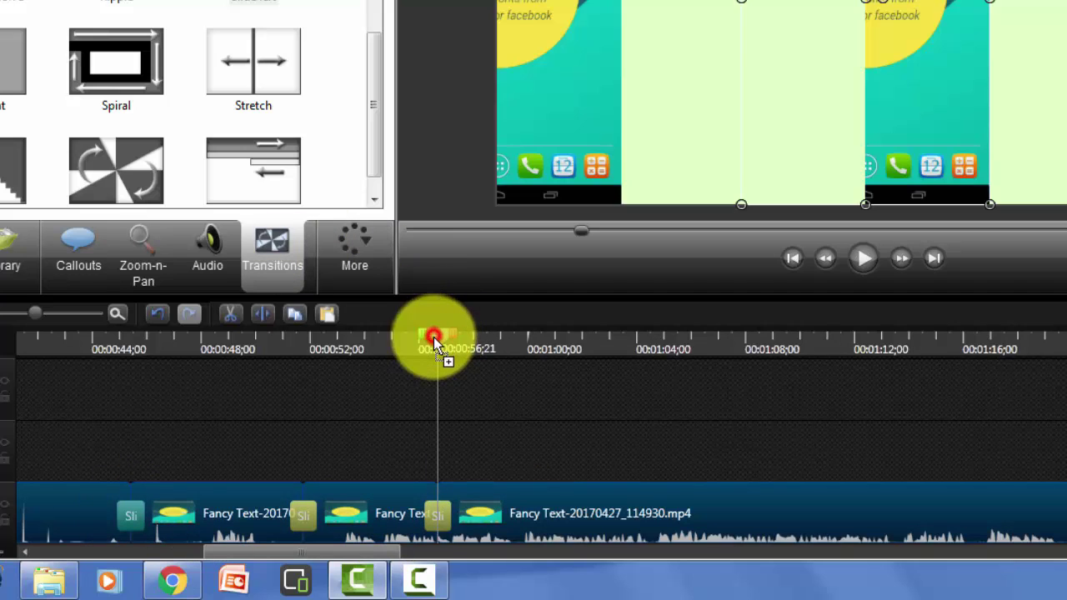
{"action": "left_click_drag", "start_coordinate": [437, 338], "coordinate": [534, 356]}
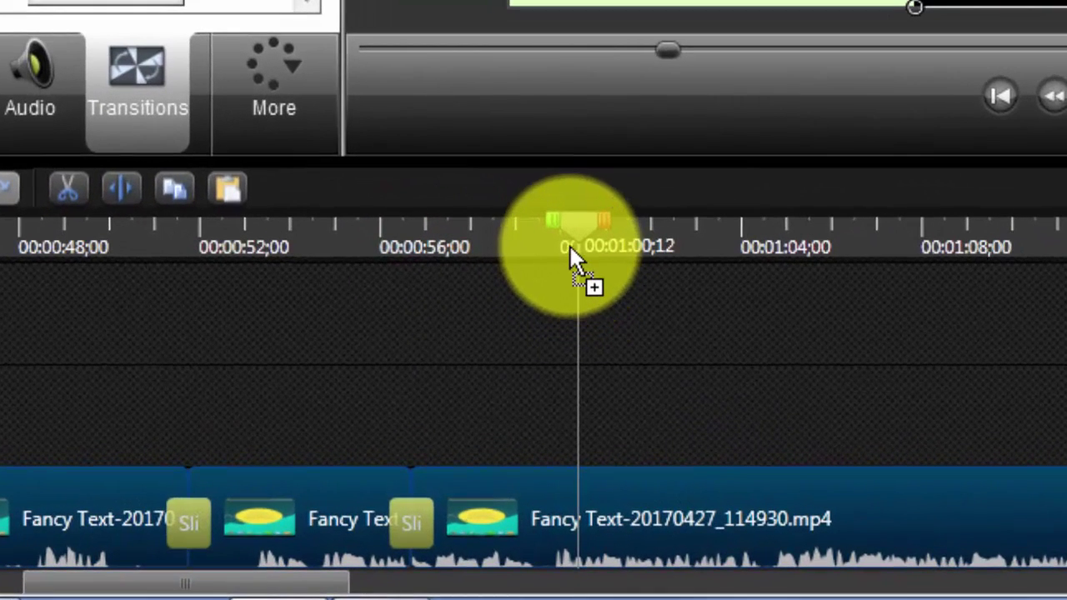
{"action": "left_click_drag", "start_coordinate": [580, 232], "coordinate": [410, 263]}
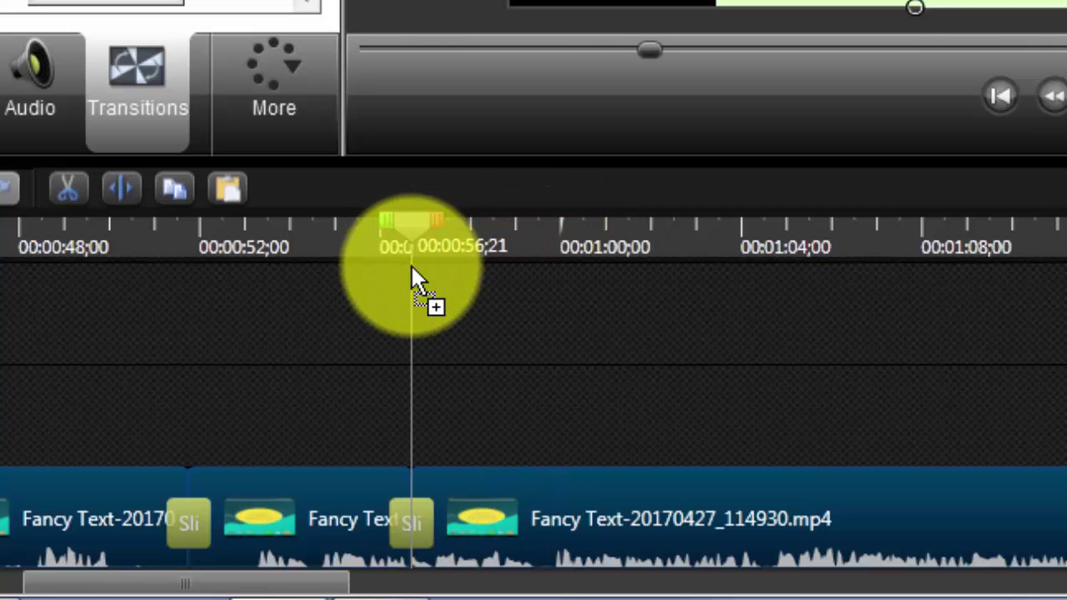
- Separate the video and audio of the Track 1 clip that starts at 00:00:51;23
{"action": "left_click", "coordinate": [290, 506]}
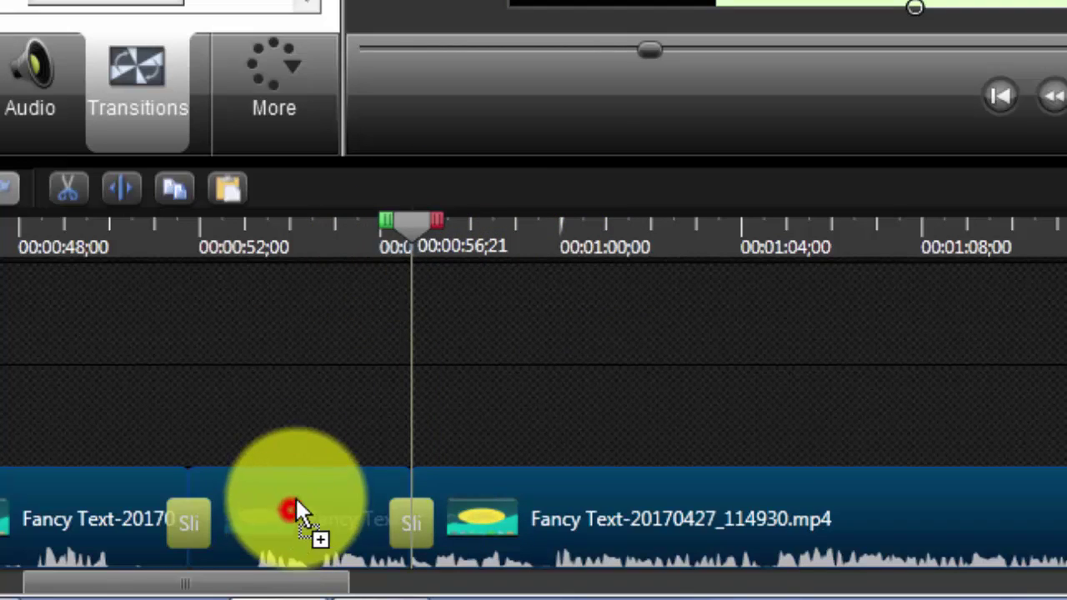
{"action": "left_click_drag", "start_coordinate": [392, 254], "coordinate": [185, 333]}
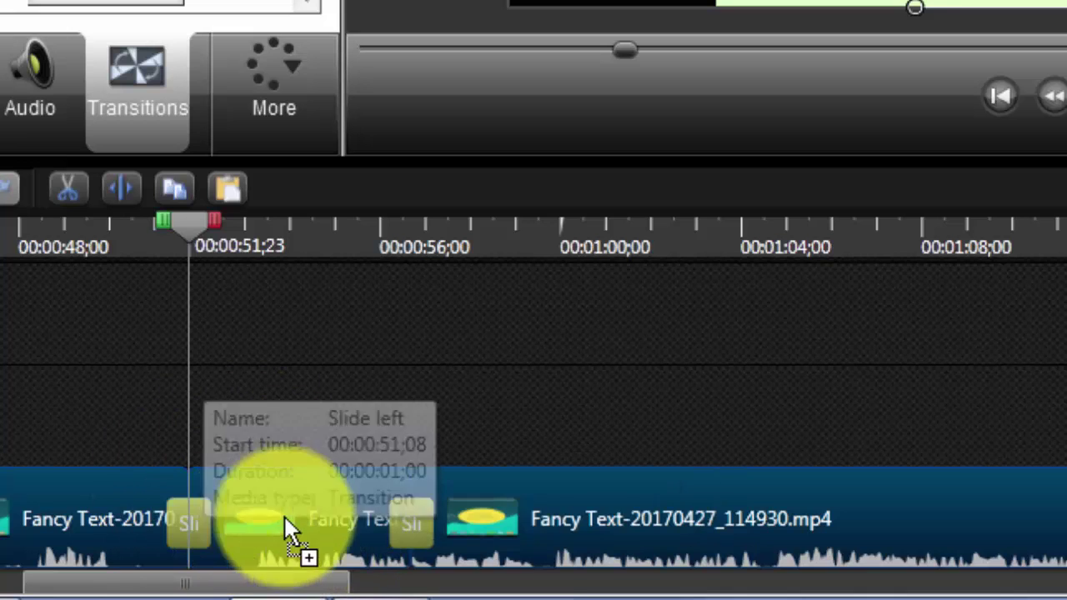
{"action": "right_click", "coordinate": [286, 514]}
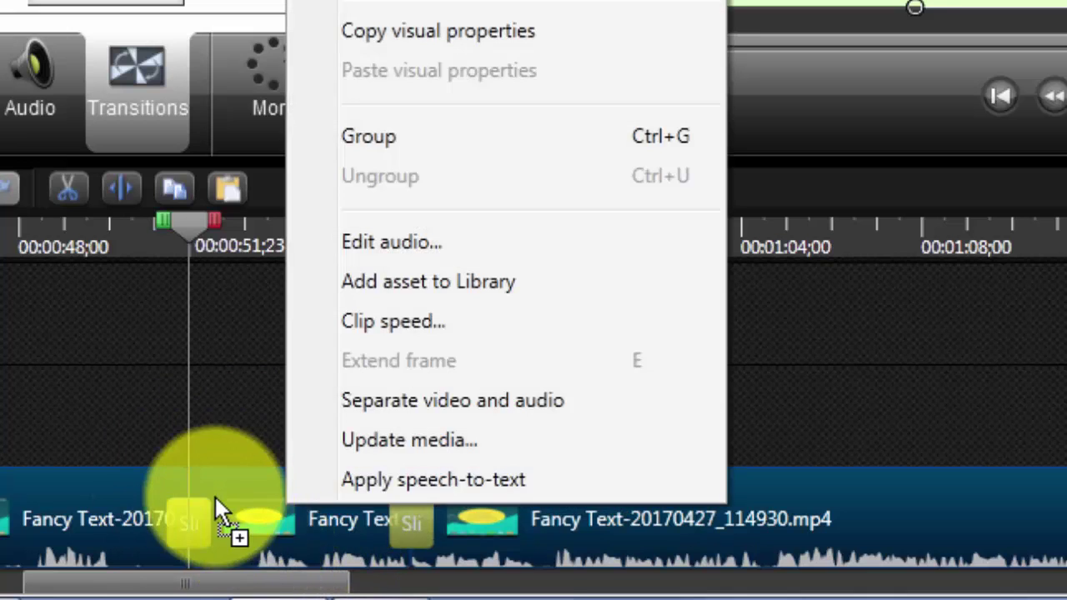
{"action": "left_click", "coordinate": [800, 377]}
{"action": "left_click", "coordinate": [289, 508]}
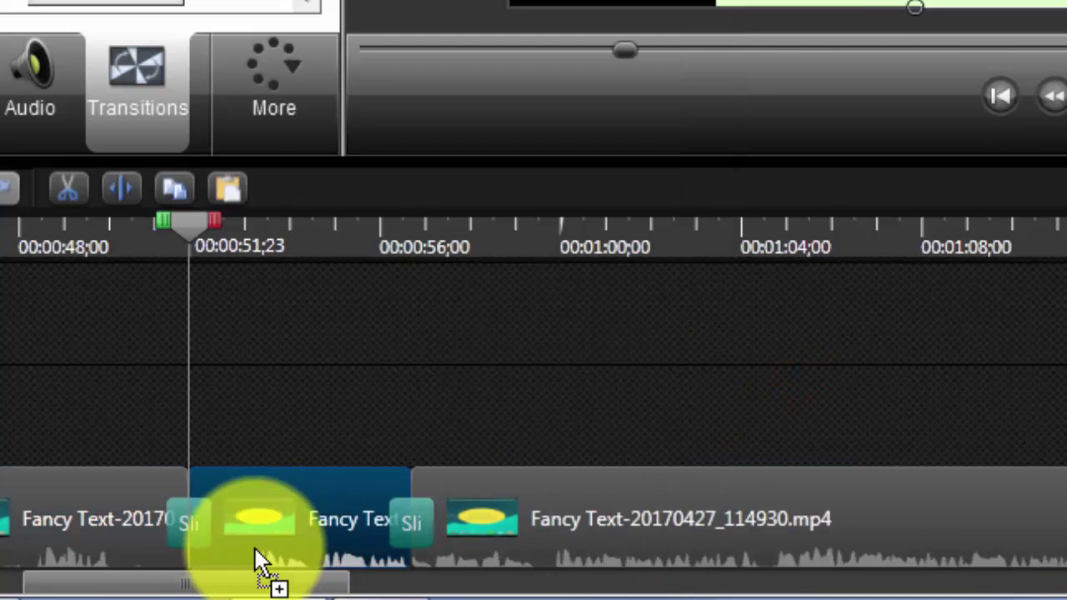
{"action": "right_click", "coordinate": [295, 508]}
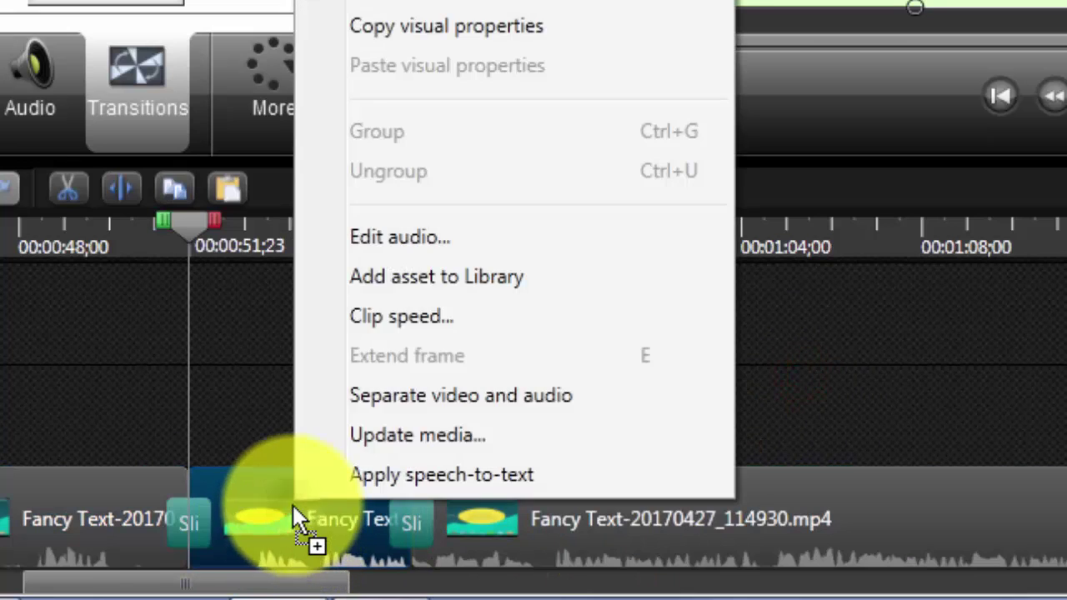
{"action": "left_click", "coordinate": [470, 395]}
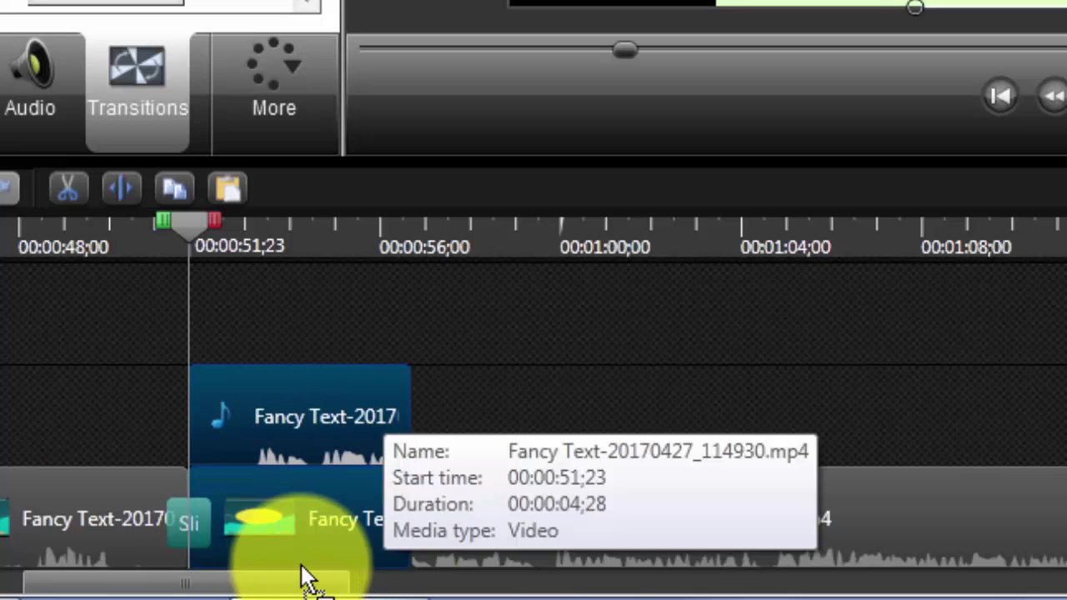
- Hide Track 2, which holds the separated audio clip, and show it again
{"action": "left_click", "coordinate": [240, 408]}
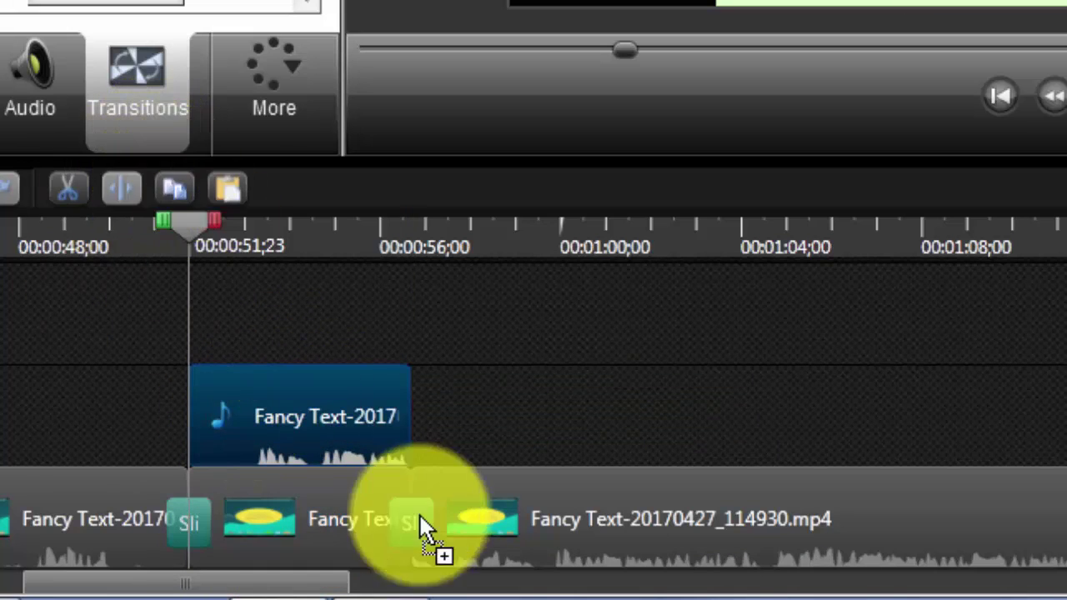
{"action": "left_click_drag", "start_coordinate": [420, 515], "coordinate": [420, 516]}
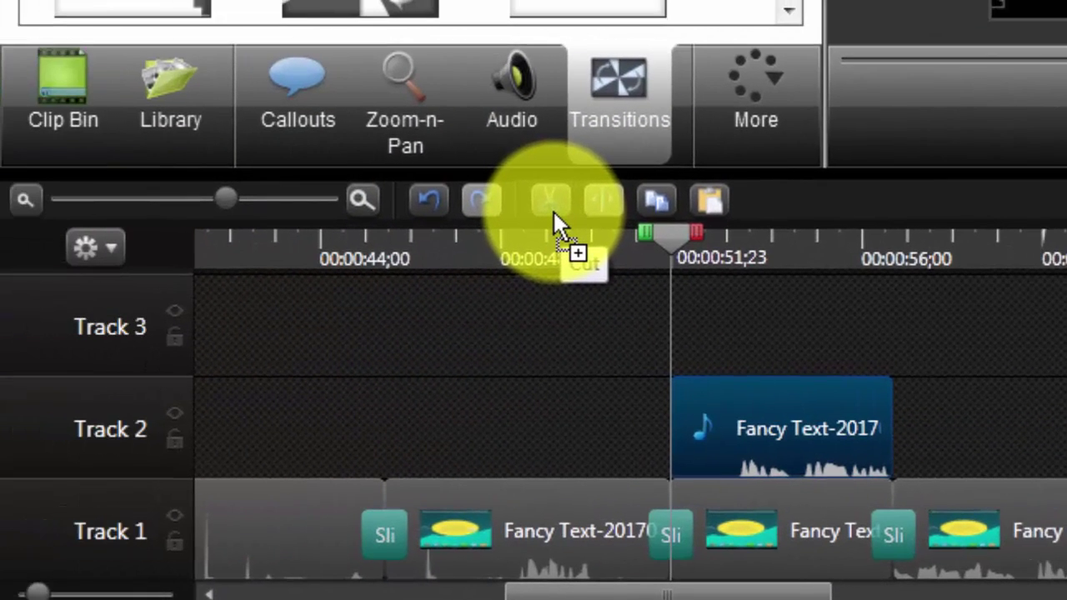
{"action": "left_click", "coordinate": [169, 409]}
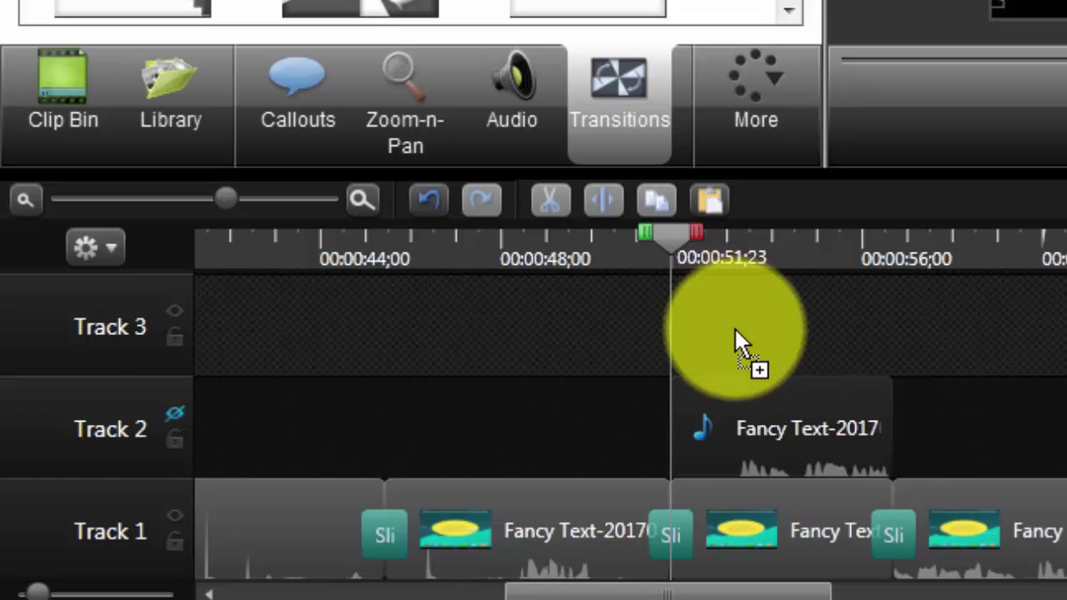
{"action": "left_click", "coordinate": [174, 414]}
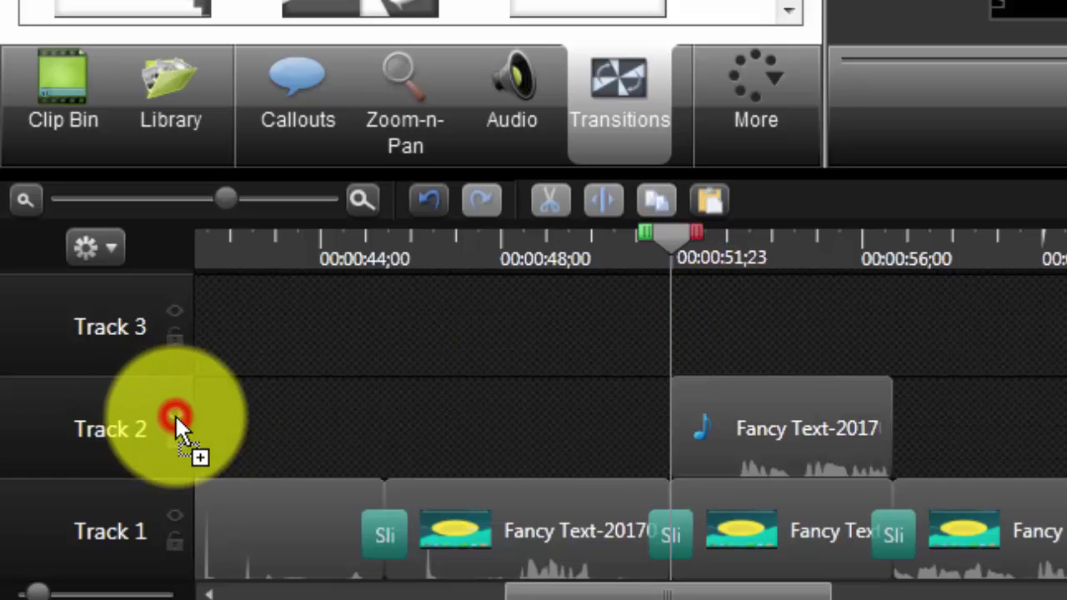
- Cut the separated audio clip from Track 2 and move the playhead back to 00:00:50;04
{"action": "left_click", "coordinate": [732, 409]}
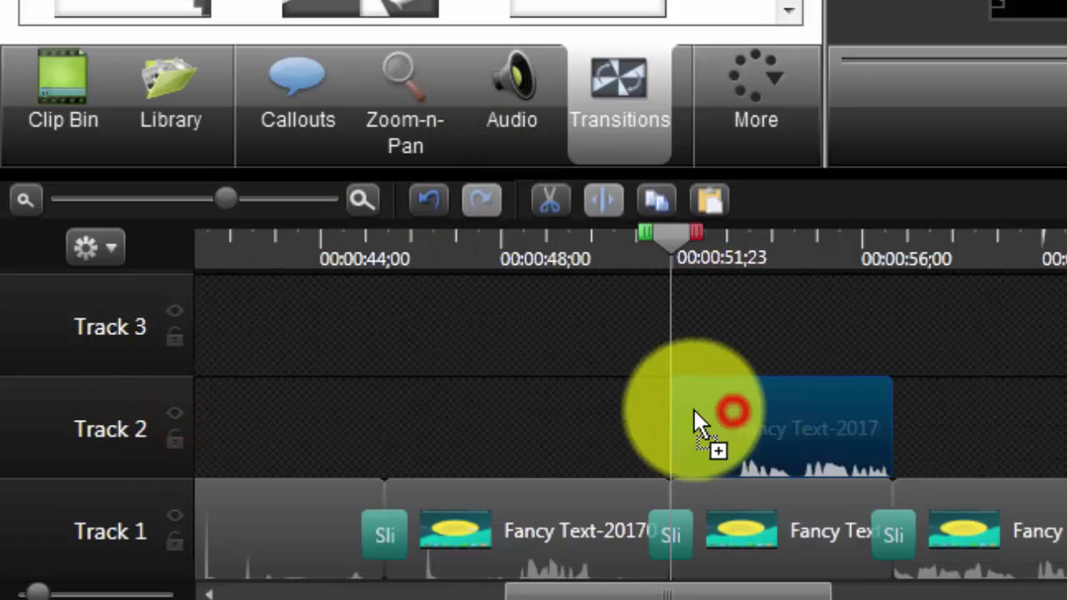
{"action": "left_click", "coordinate": [550, 202]}
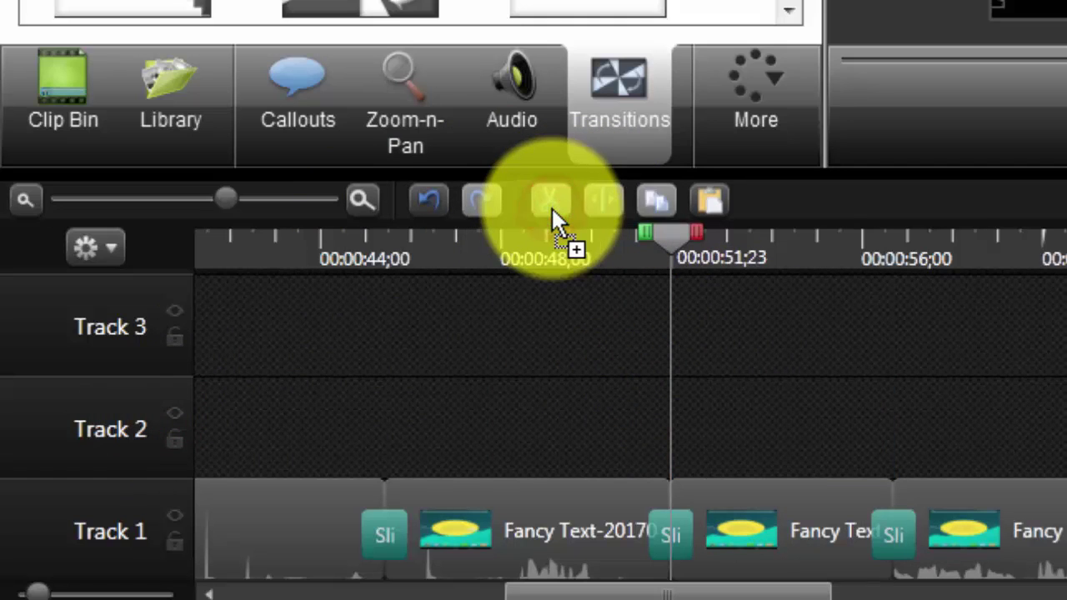
{"action": "left_click_drag", "start_coordinate": [676, 234], "coordinate": [601, 272]}
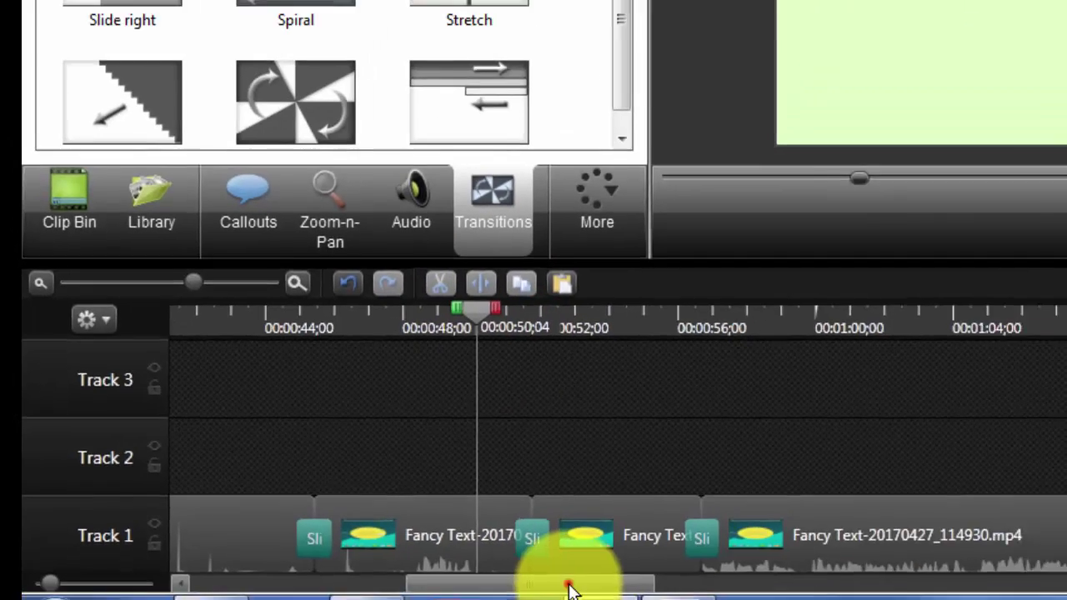
{"action": "left_click_drag", "start_coordinate": [714, 593], "coordinate": [525, 596]}
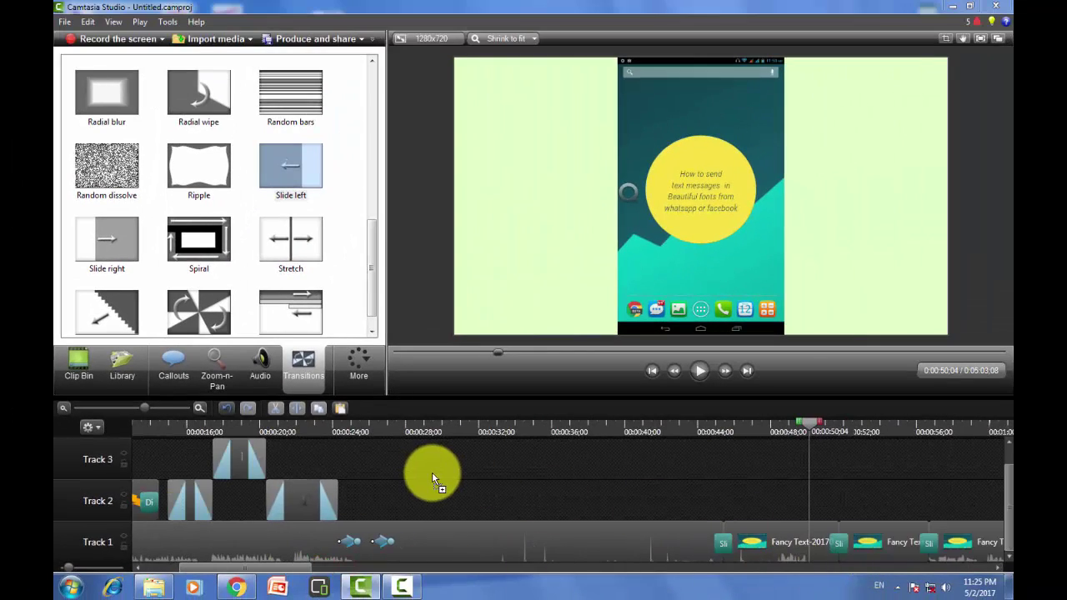
{"action": "left_click_drag", "start_coordinate": [274, 567], "coordinate": [363, 589]}
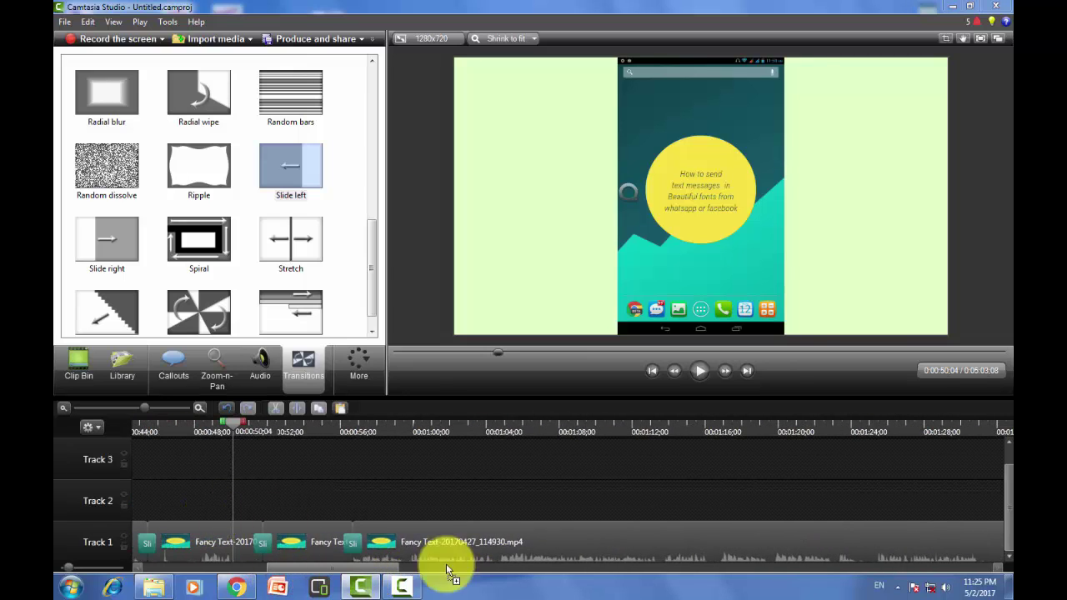
{"action": "mouse_move", "coordinate": [351, 569]}
{"action": "left_mouse_down"}
{"action": "mouse_move", "coordinate": [250, 579]}
{"action": "mouse_move", "coordinate": [268, 580]}
{"action": "mouse_move", "coordinate": [213, 572]}
{"action": "left_mouse_up"}
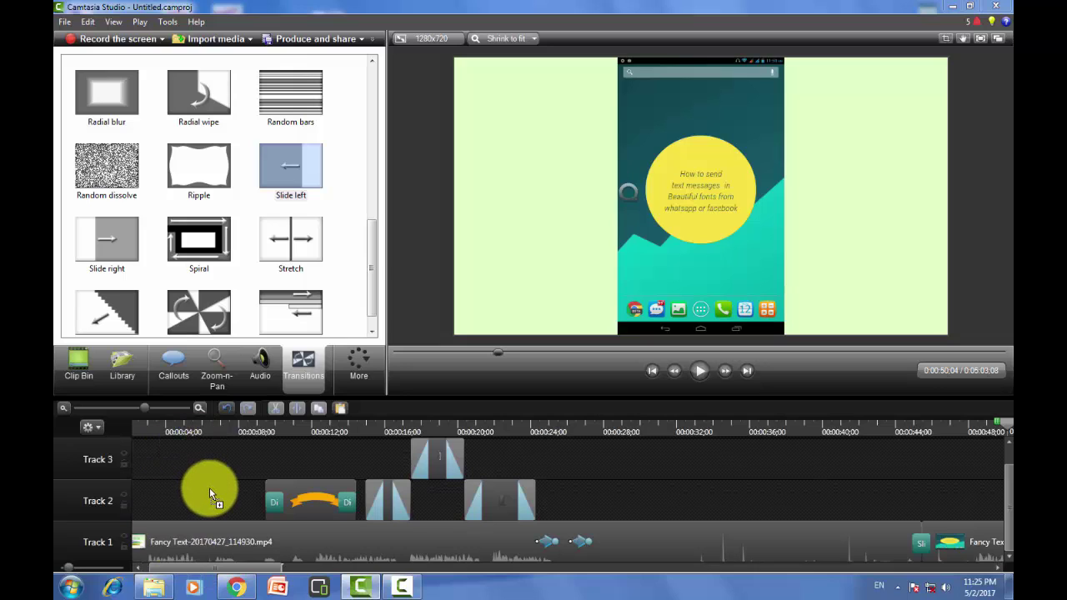
- Start producing the video through Produce and share and choose Custom production settings as the preset
{"action": "left_click_drag", "start_coordinate": [210, 488], "coordinate": [460, 34]}
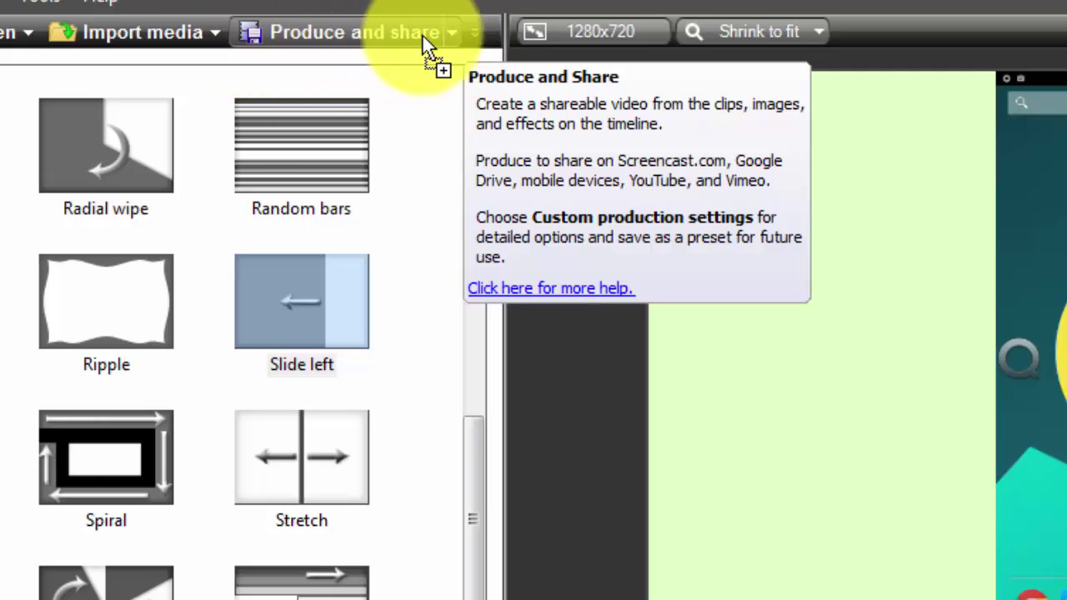
{"action": "left_click", "coordinate": [453, 32]}
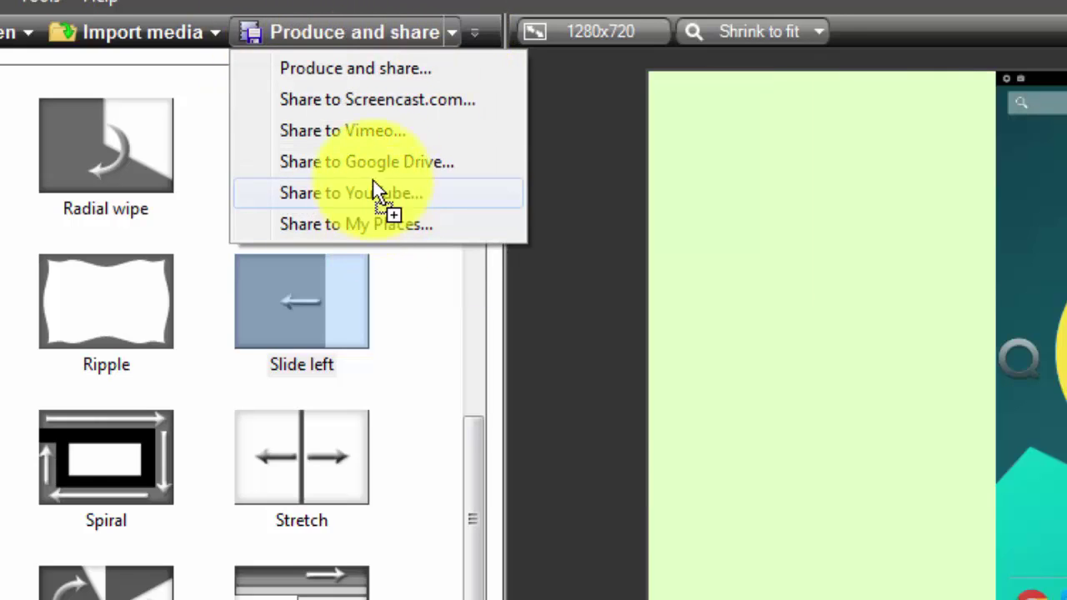
{"action": "left_click", "coordinate": [394, 70]}
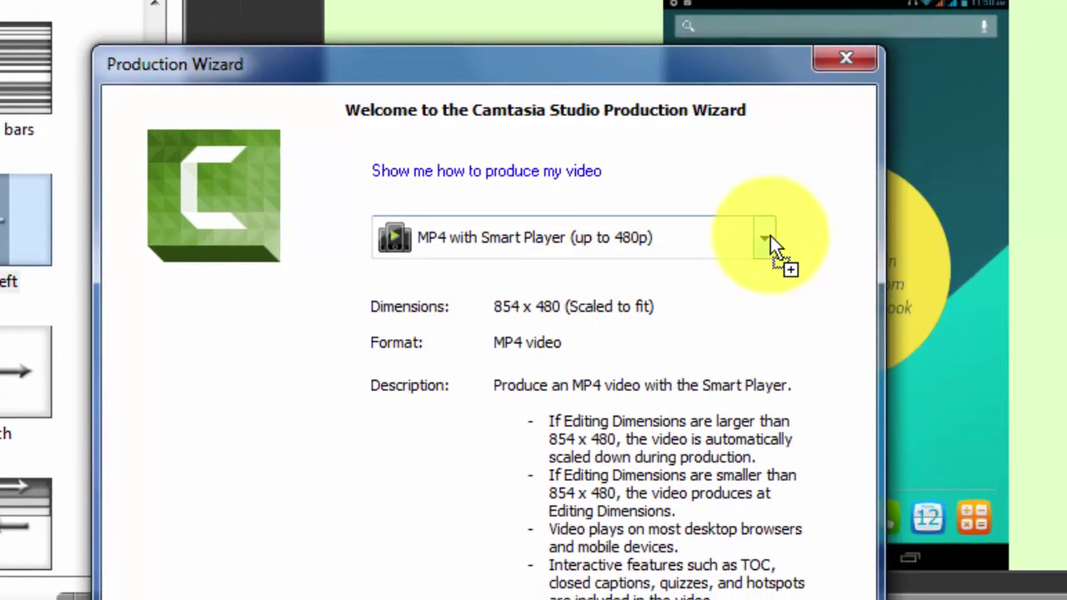
{"action": "left_click", "coordinate": [767, 237]}
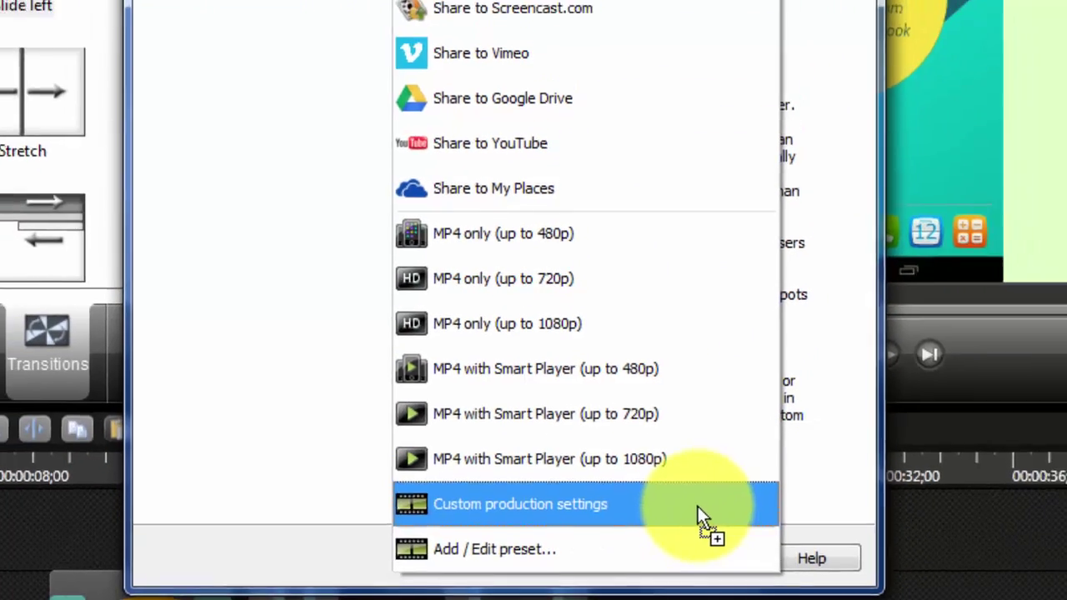
{"action": "left_click", "coordinate": [703, 503]}
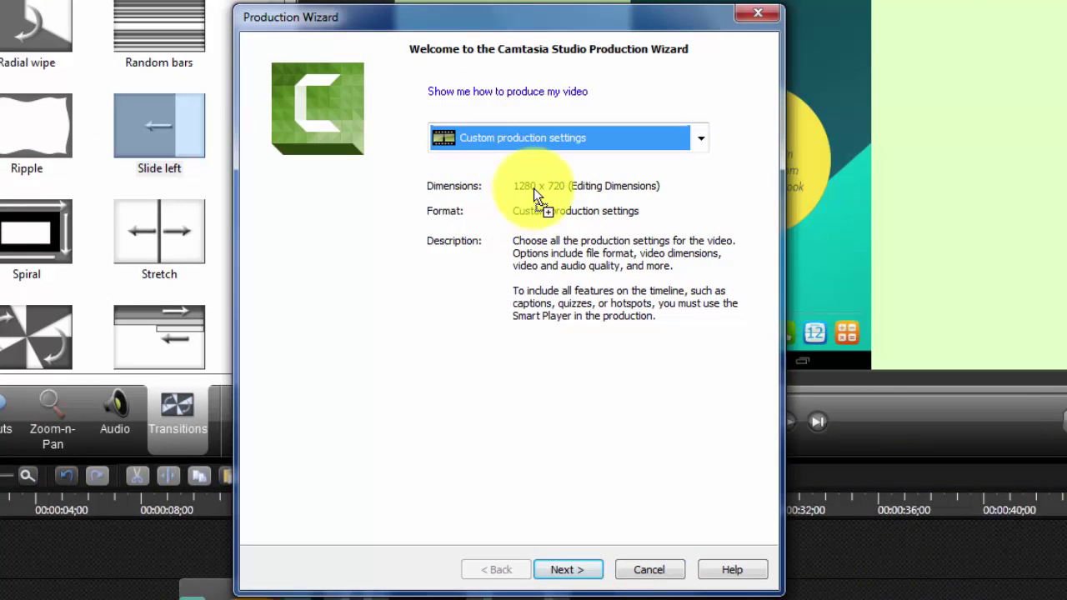
- Keep the MP4 - Smart Player (Flash / HTML5) format and the default Smart Player options, continuing to the watermark settings
{"action": "left_click", "coordinate": [566, 570]}
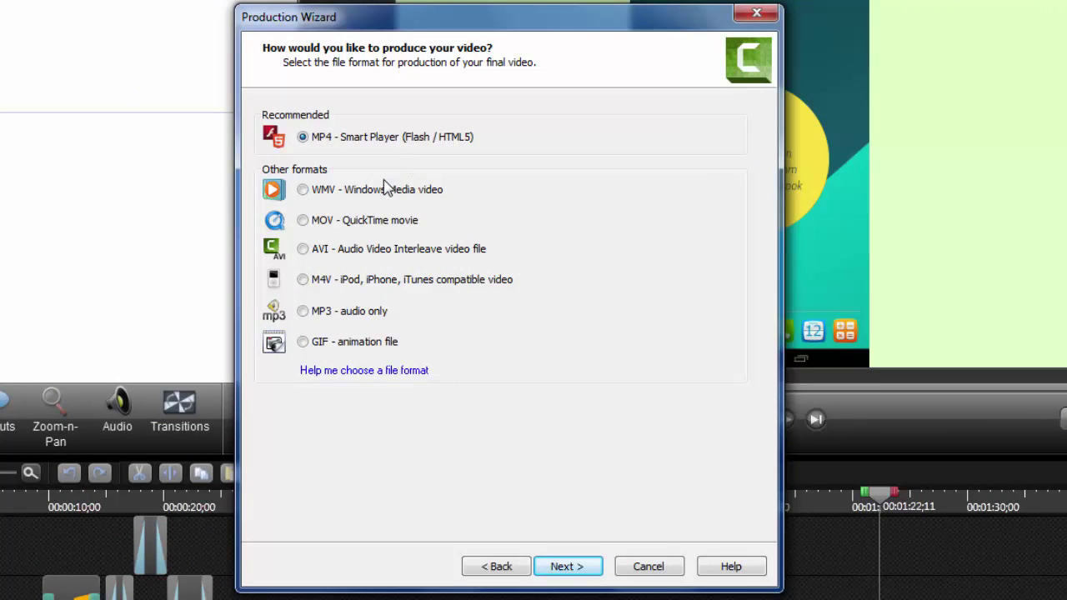
{"action": "left_click", "coordinate": [571, 564]}
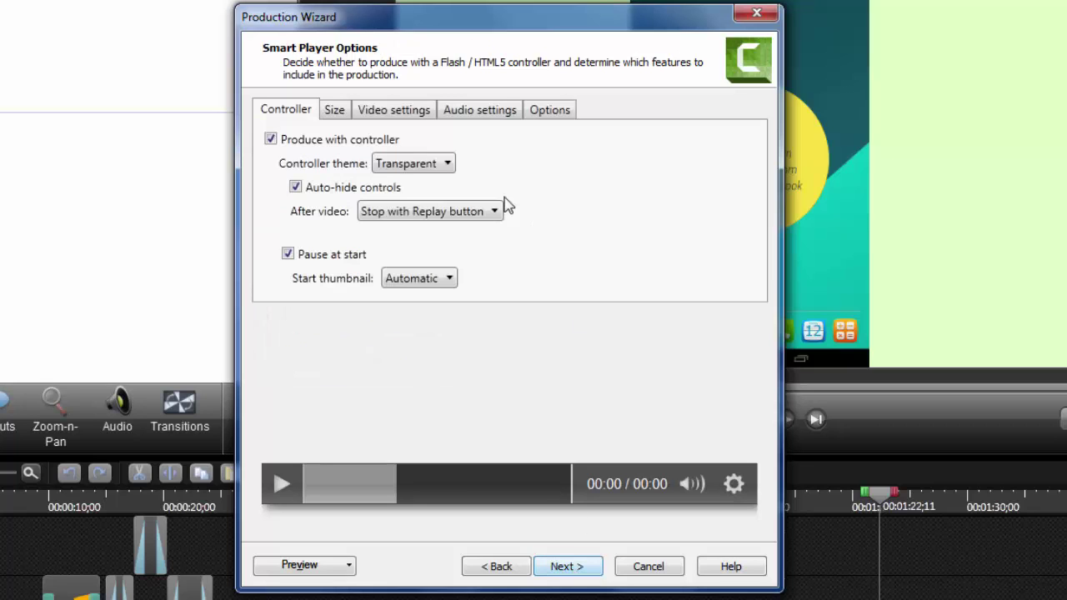
{"action": "left_click", "coordinate": [567, 566]}
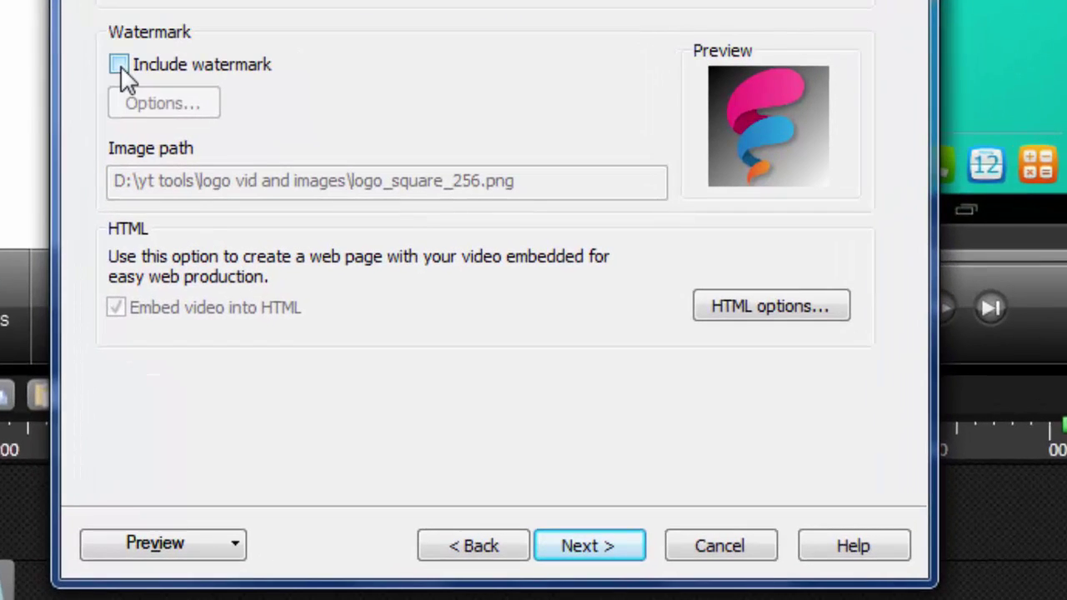
- Include a watermark and try several positions for it in the preview, finishing with the video's bottom-right corner
{"action": "left_click", "coordinate": [276, 269]}
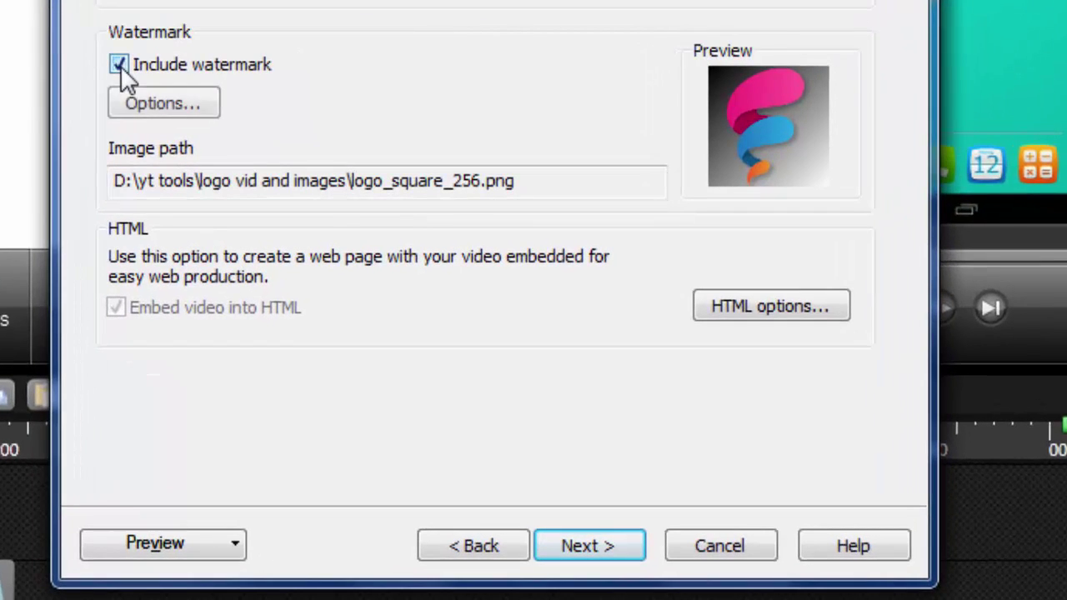
{"action": "left_click", "coordinate": [186, 106]}
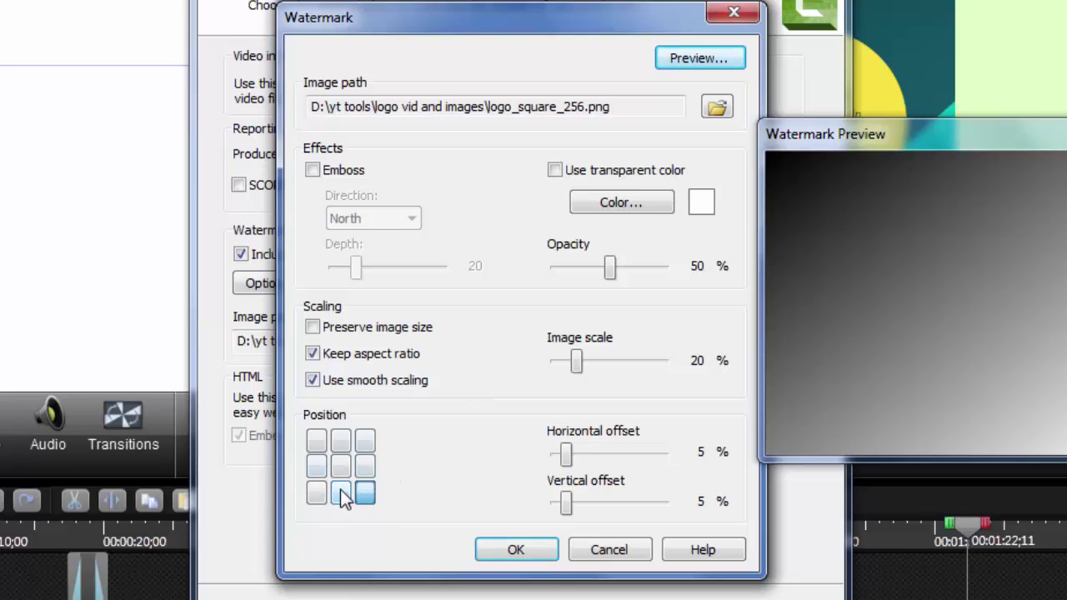
{"action": "left_click", "coordinate": [339, 492]}
{"action": "left_click", "coordinate": [315, 491]}
{"action": "left_click", "coordinate": [314, 468]}
{"action": "left_click", "coordinate": [316, 441]}
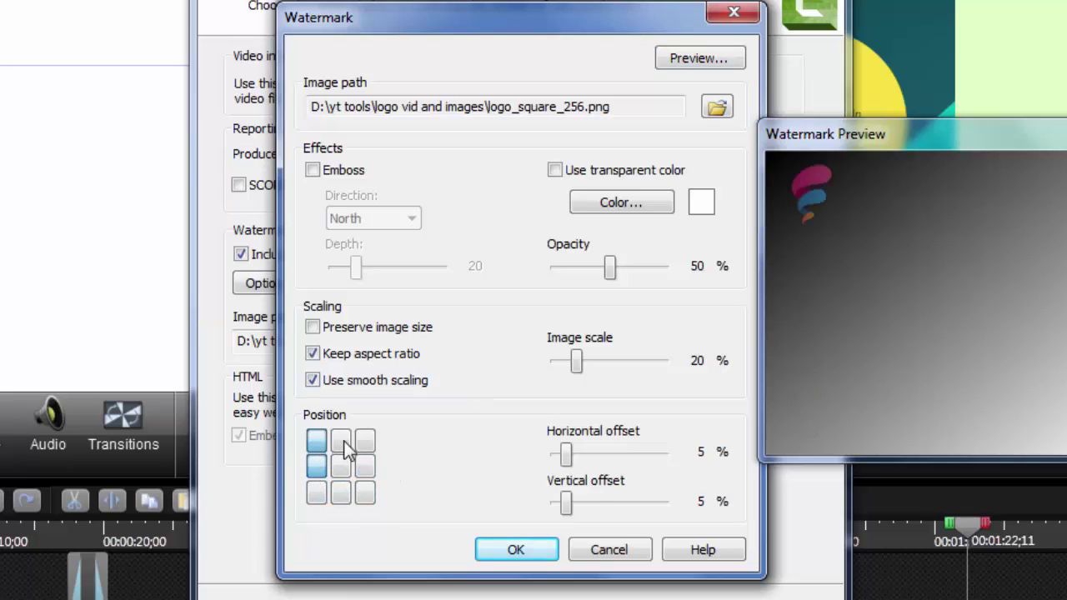
{"action": "left_click", "coordinate": [341, 441]}
{"action": "left_click", "coordinate": [366, 467]}
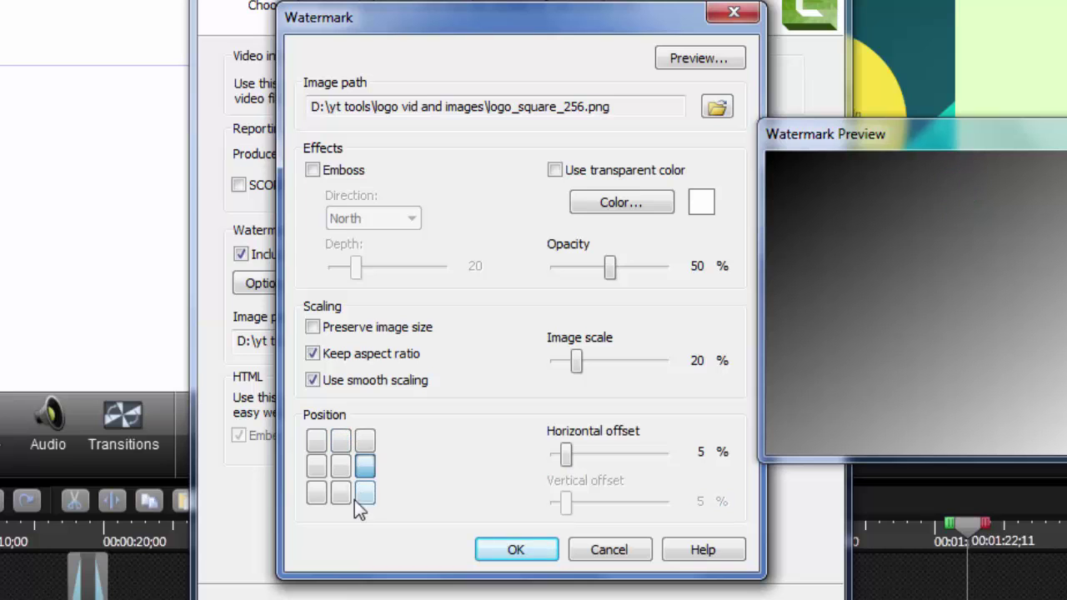
{"action": "left_click", "coordinate": [364, 493]}
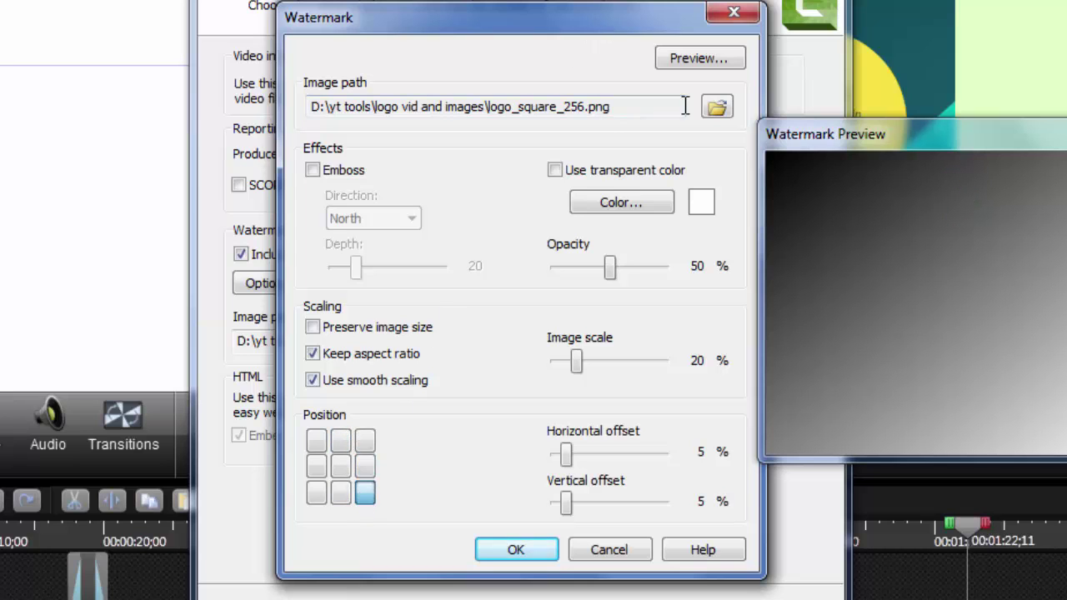
- Replace the watermark image with "text logo funway logo 3 jpg" from the Desktop and accept the watermark settings
{"action": "left_click", "coordinate": [717, 109]}
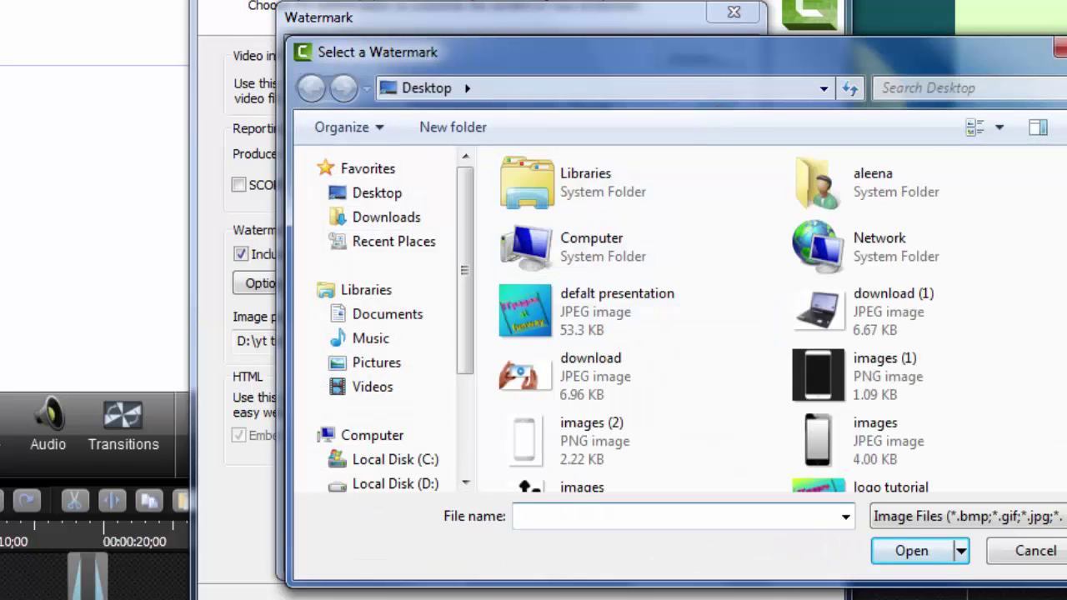
{"action": "scroll", "coordinate": [858, 250], "scroll_direction": "down", "scroll_amount": 3}
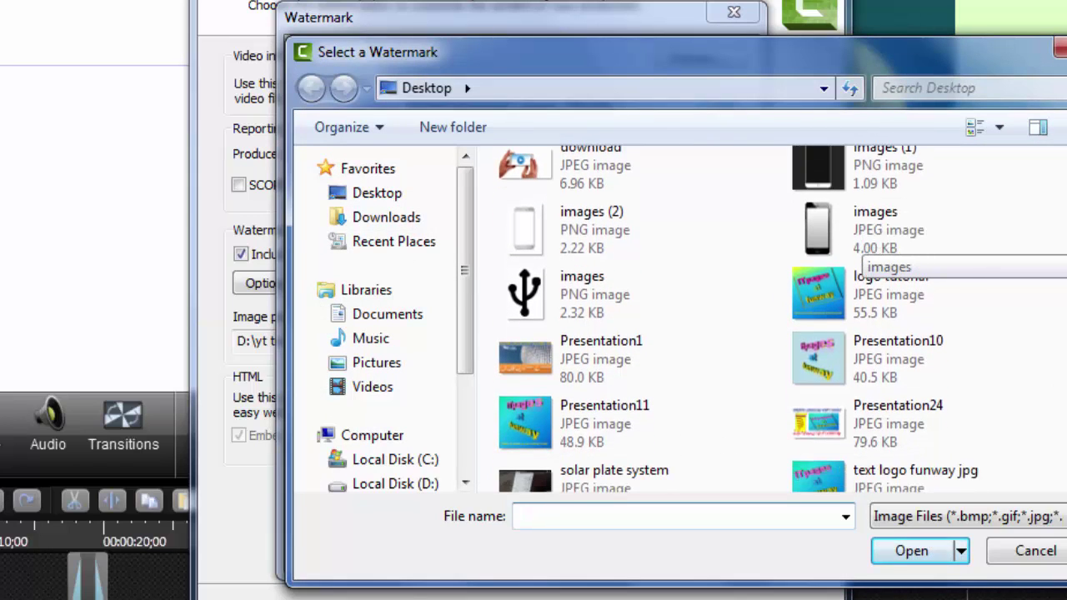
{"action": "scroll", "coordinate": [859, 259], "scroll_direction": "down", "scroll_amount": 3}
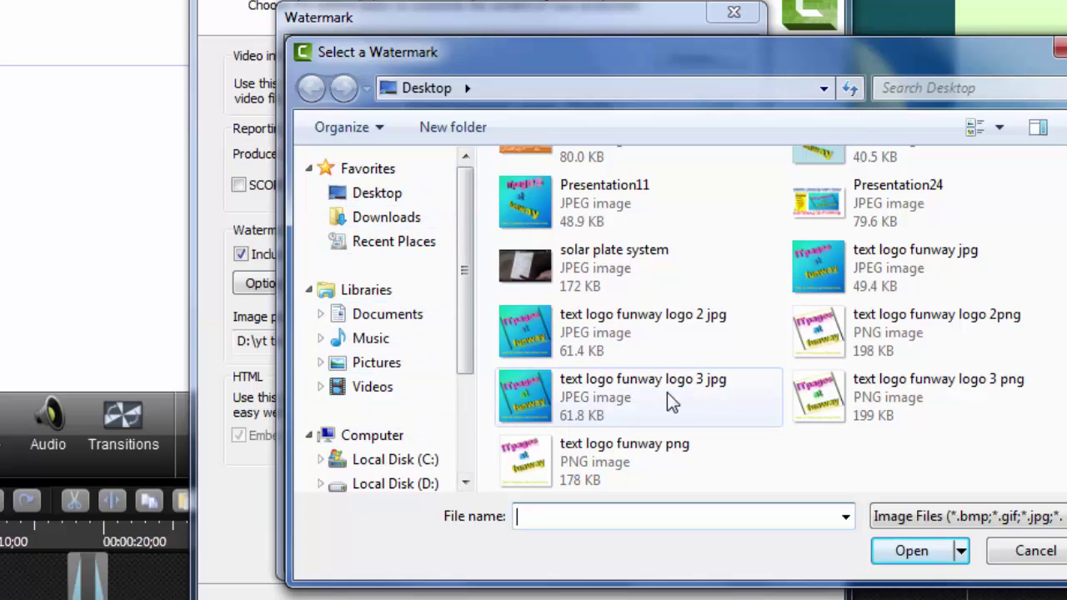
{"action": "left_click", "coordinate": [522, 394]}
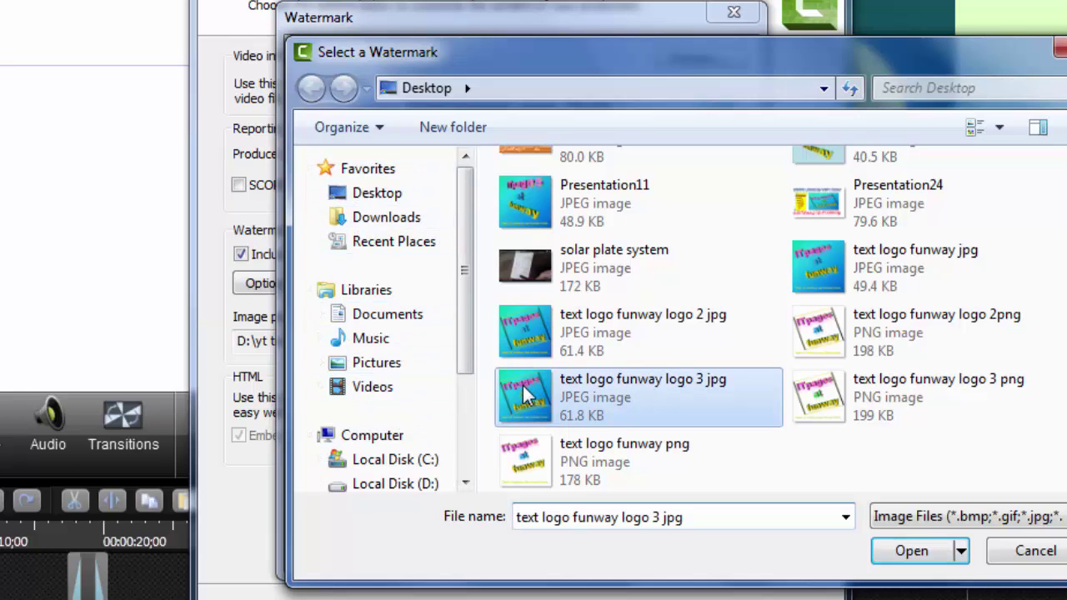
{"action": "left_click", "coordinate": [908, 557]}
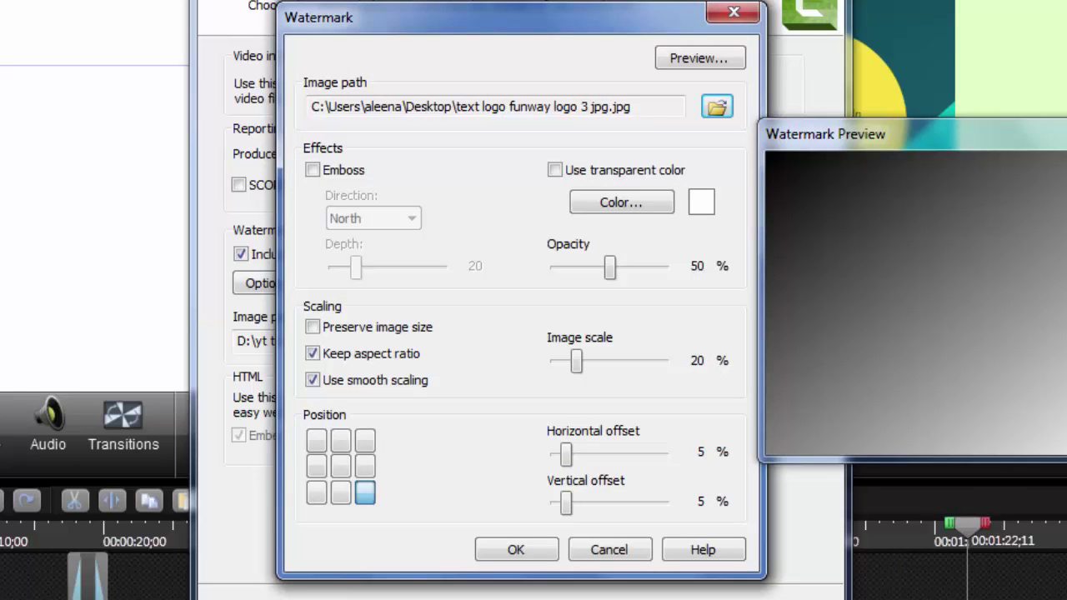
{"action": "left_click", "coordinate": [514, 553]}
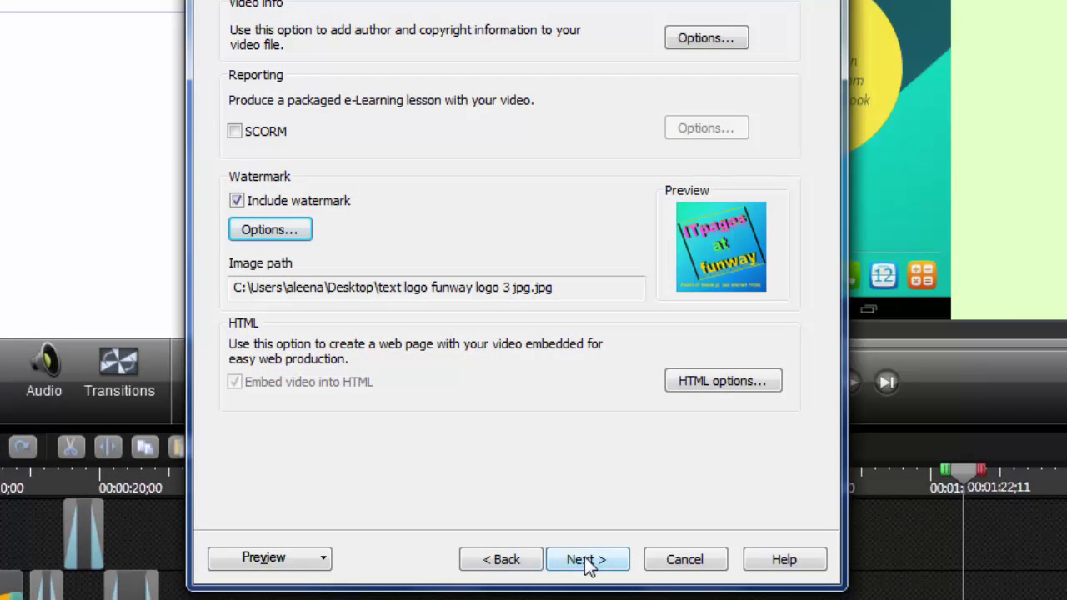
- Produce the video under the name "recording from camtasia" in the Camtasia Studio documents folder and close the production results
{"action": "left_click", "coordinate": [589, 596]}
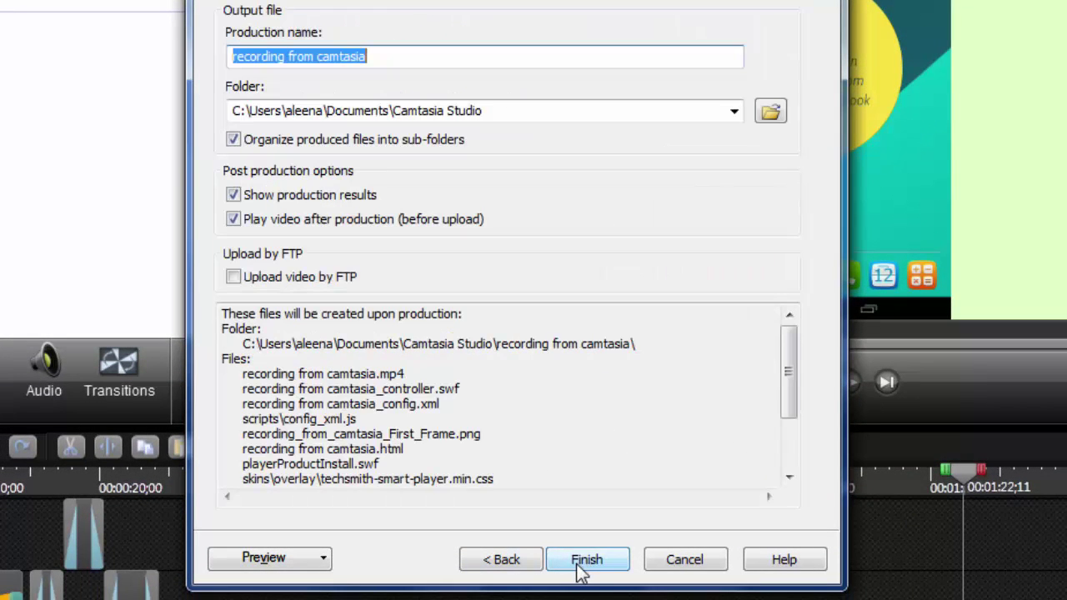
{"action": "left_click", "coordinate": [378, 56]}
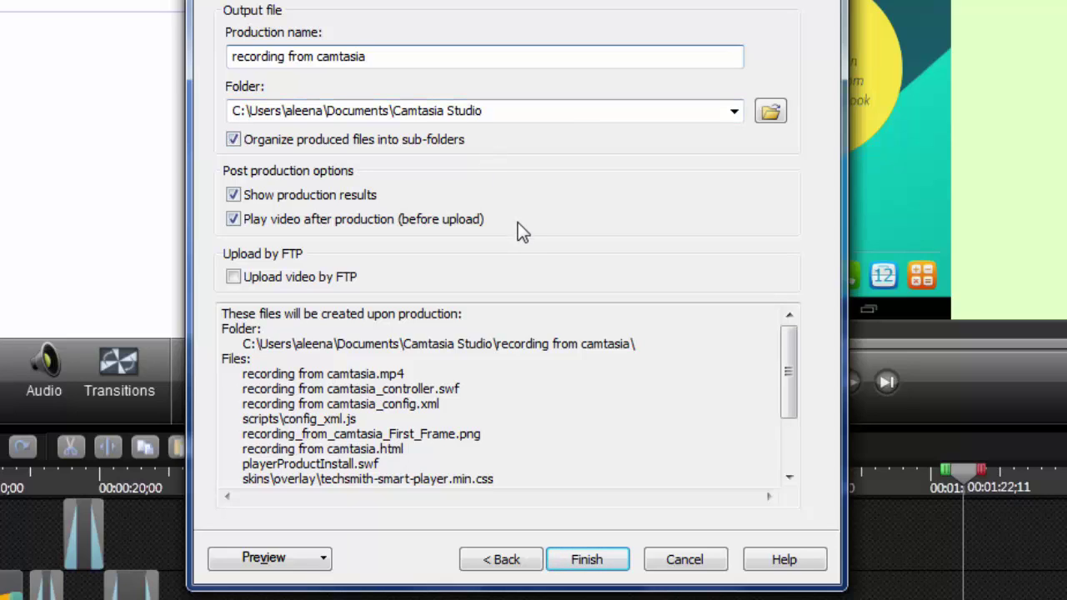
{"action": "left_click", "coordinate": [597, 557]}
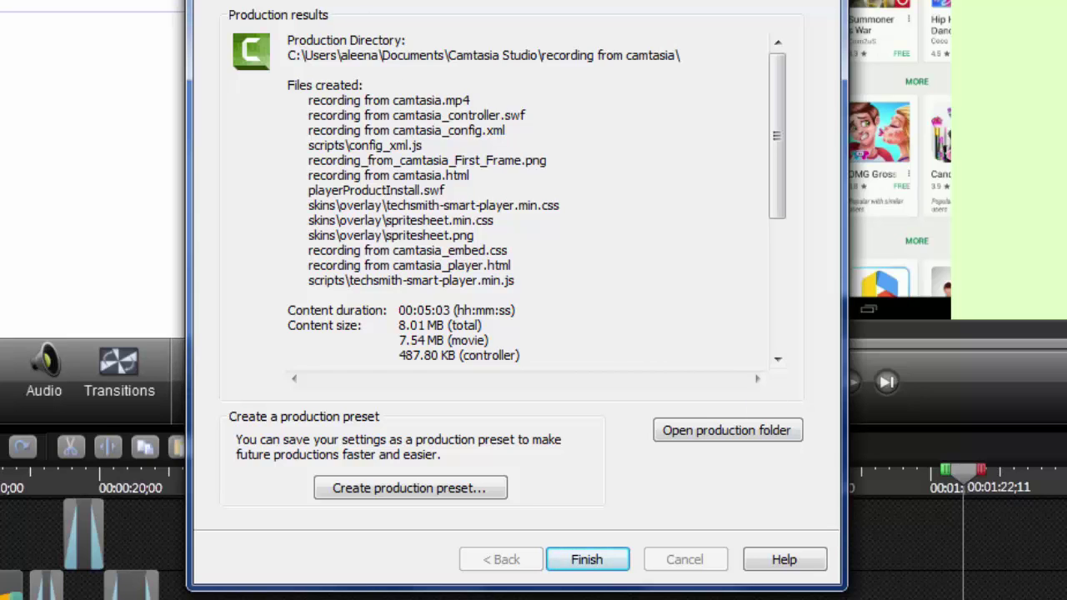
{"action": "left_click_drag", "start_coordinate": [667, 1], "coordinate": [558, 0]}
{"action": "left_click", "coordinate": [490, 546]}
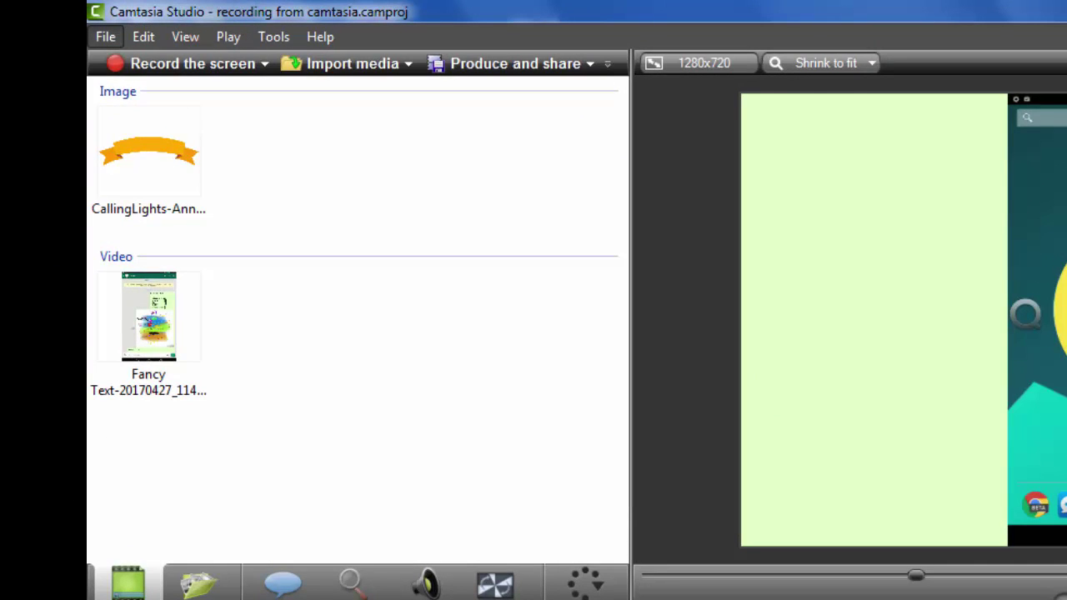
- Save the "recording from camtasia" project under its existing name
{"action": "left_click", "coordinate": [104, 40]}
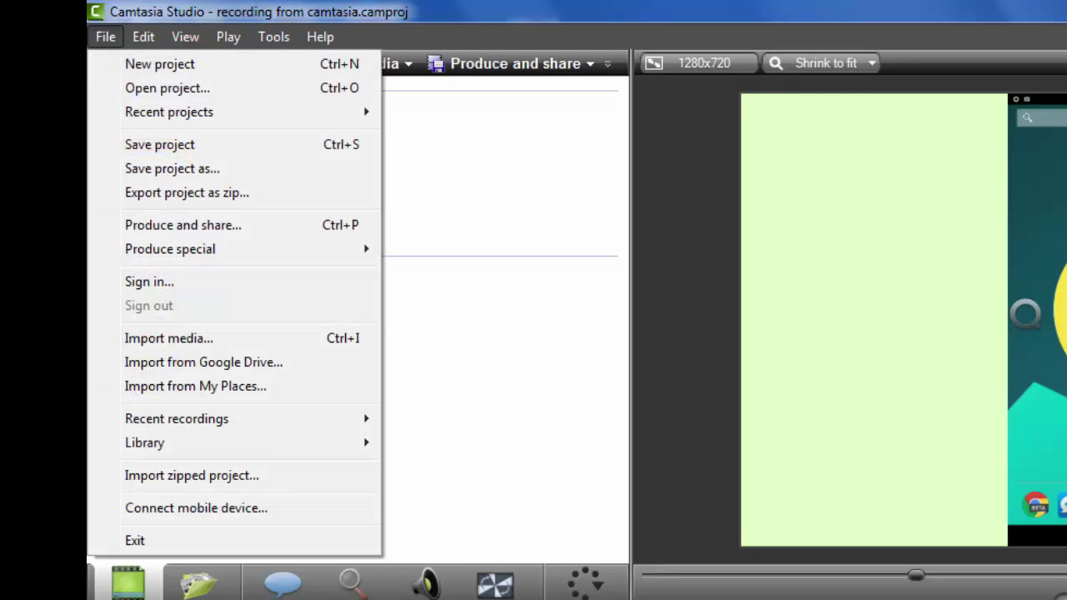
{"action": "left_click", "coordinate": [102, 15]}
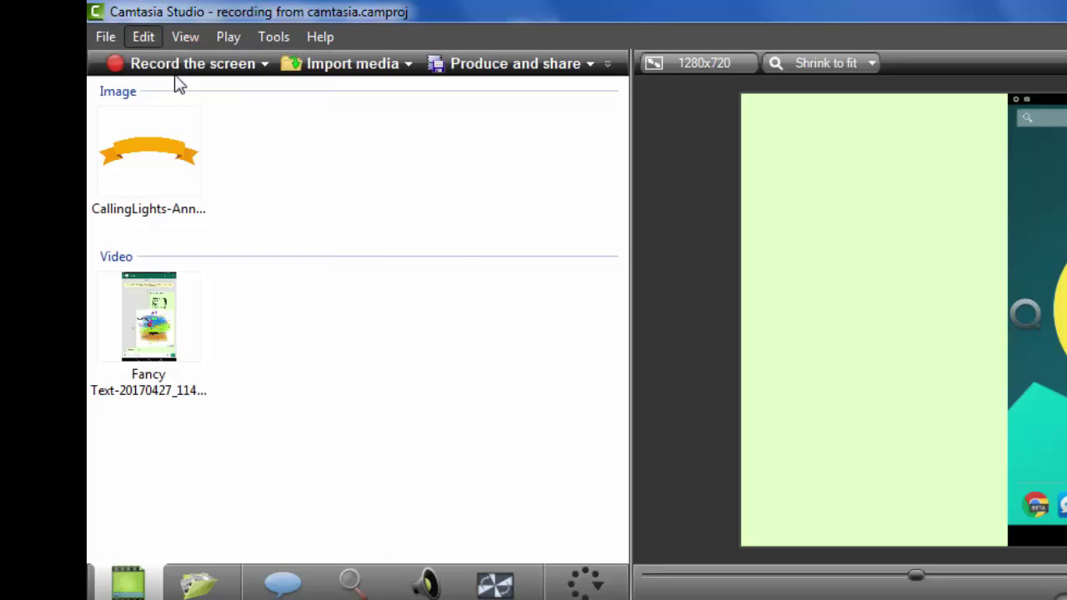
{"action": "left_click", "coordinate": [118, 41]}
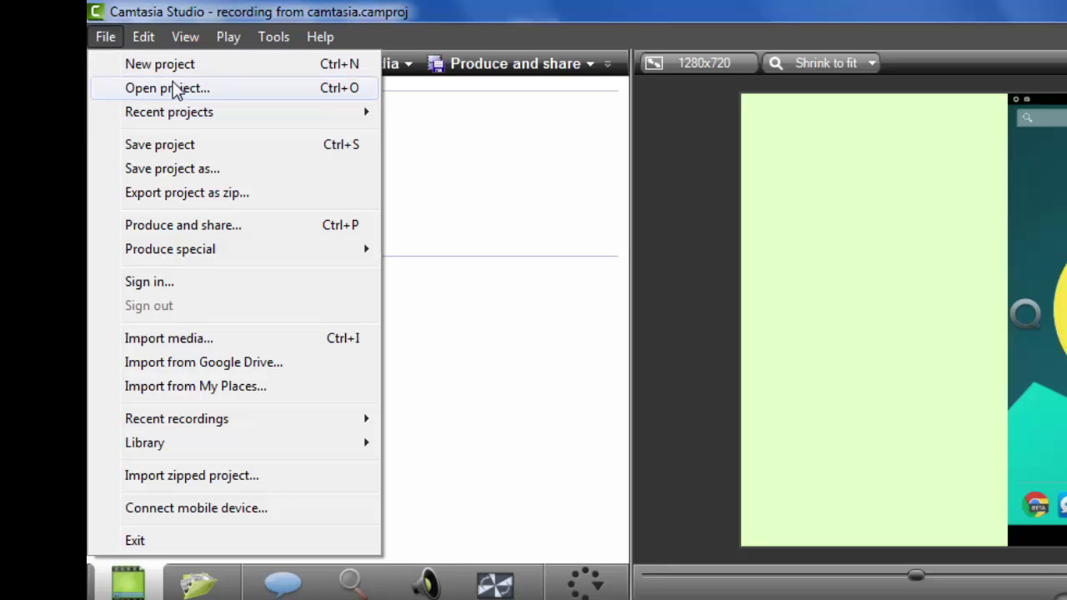
{"action": "left_click", "coordinate": [170, 147]}
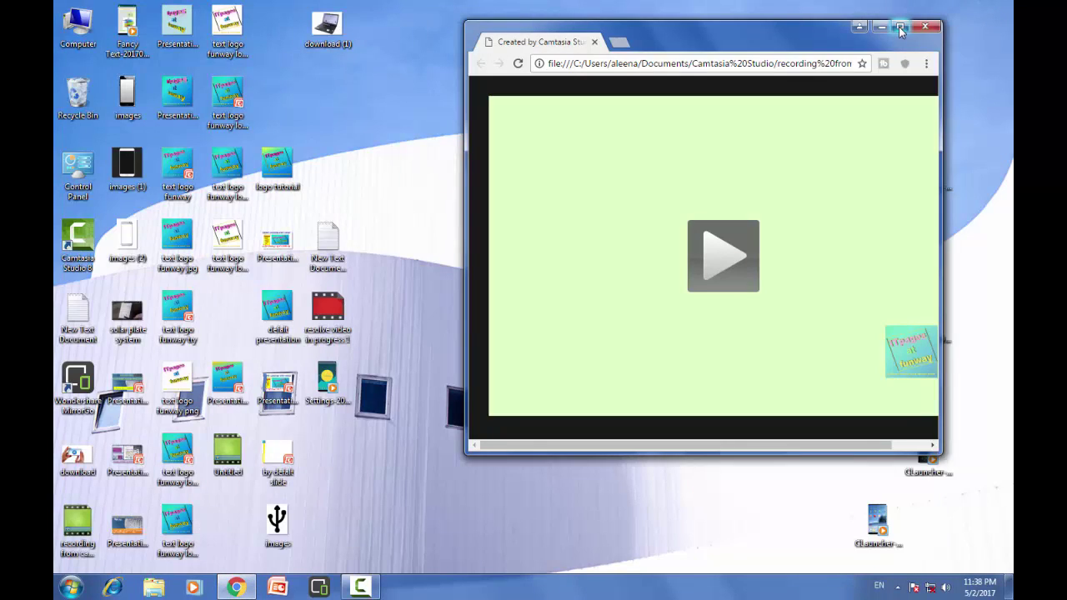
- Maximize the browser window with the produced video, play its first few seconds to check the watermark, pause it and close the browser
{"action": "left_click", "coordinate": [899, 26]}
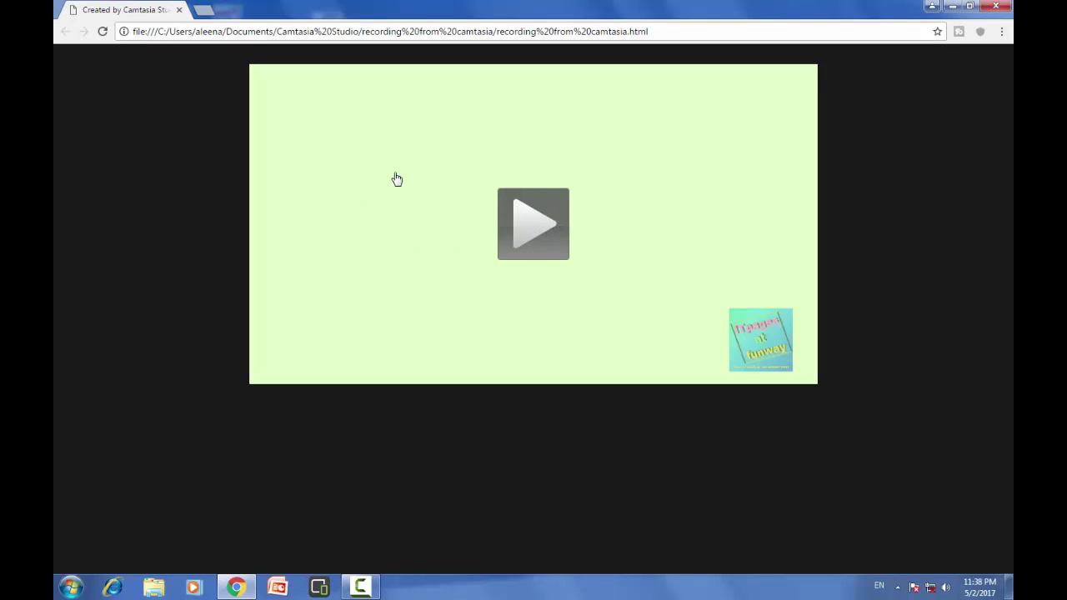
{"action": "left_click", "coordinate": [516, 226]}
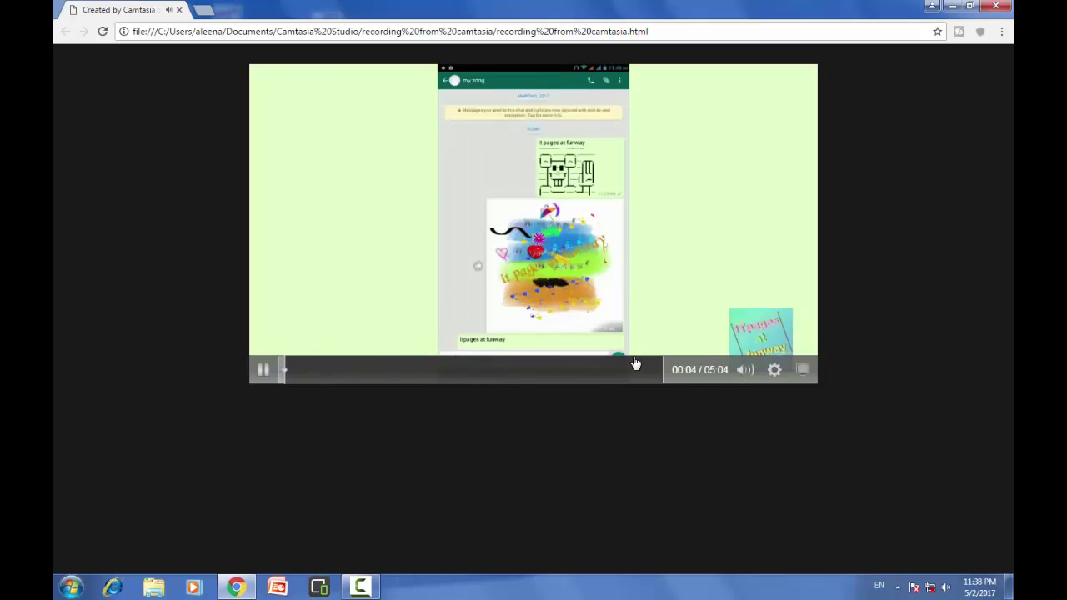
{"action": "left_click", "coordinate": [263, 370]}
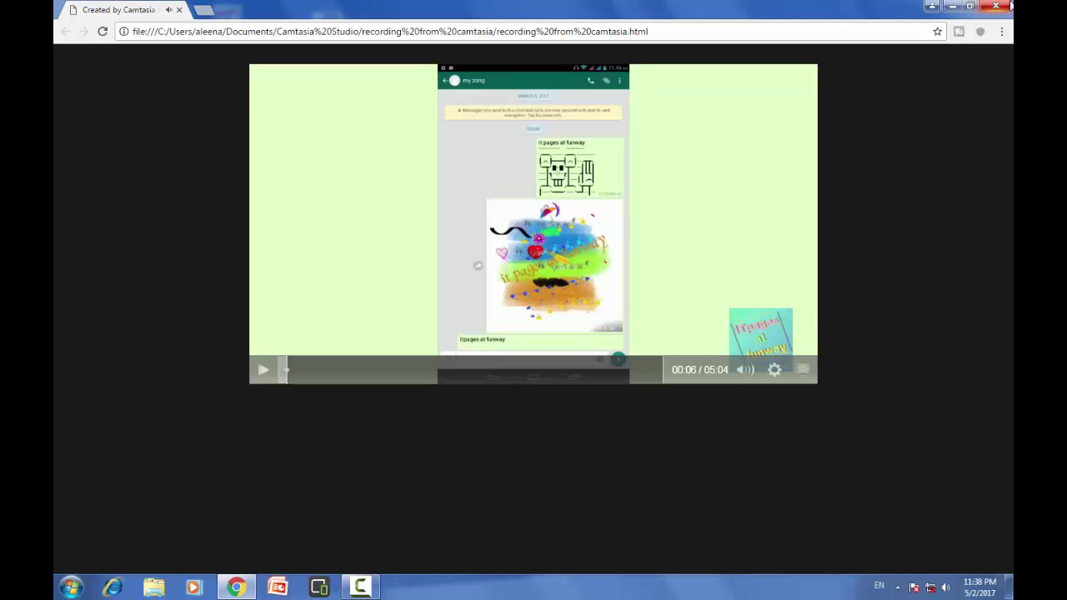
{"action": "left_click", "coordinate": [996, 7]}
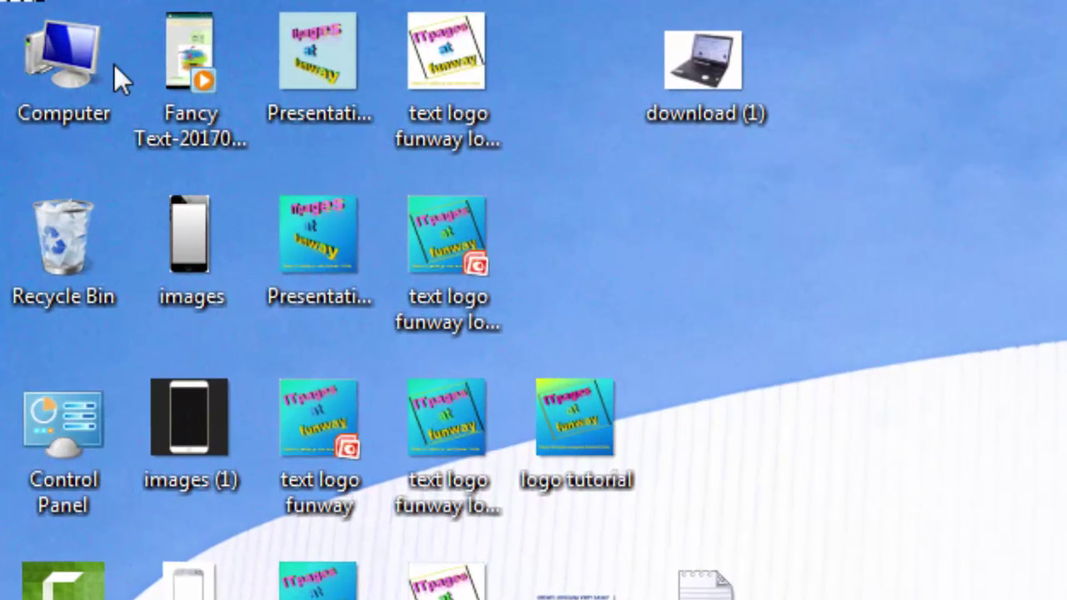
- In Windows Explorer, view the produced files in Documents > Camtasia Studio > "recording from camtasia", and close the window
{"action": "left_click", "coordinate": [62, 109]}
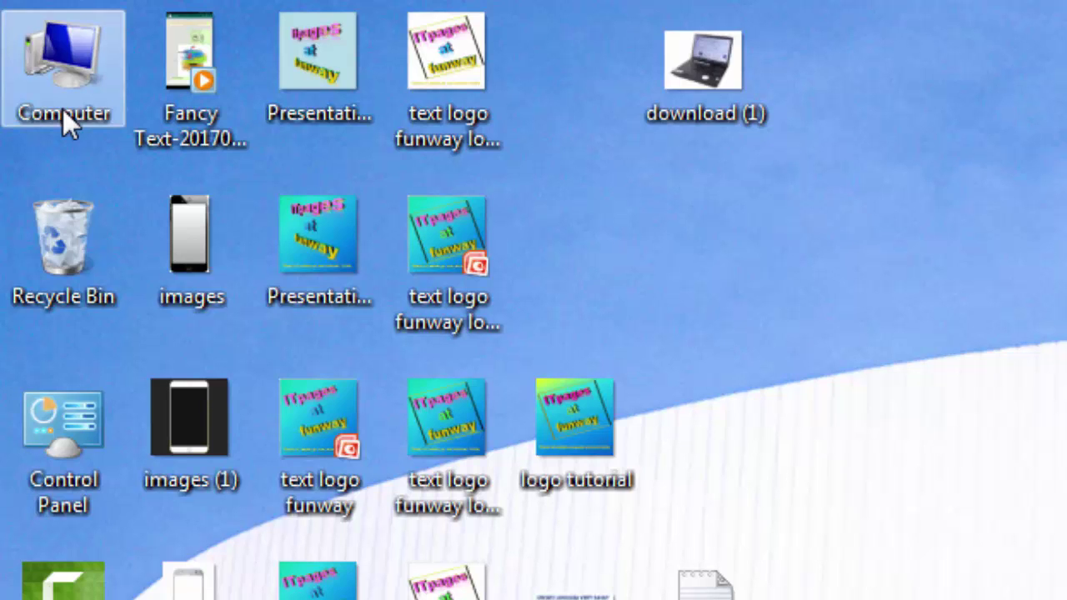
{"action": "double_click", "coordinate": [45, 70]}
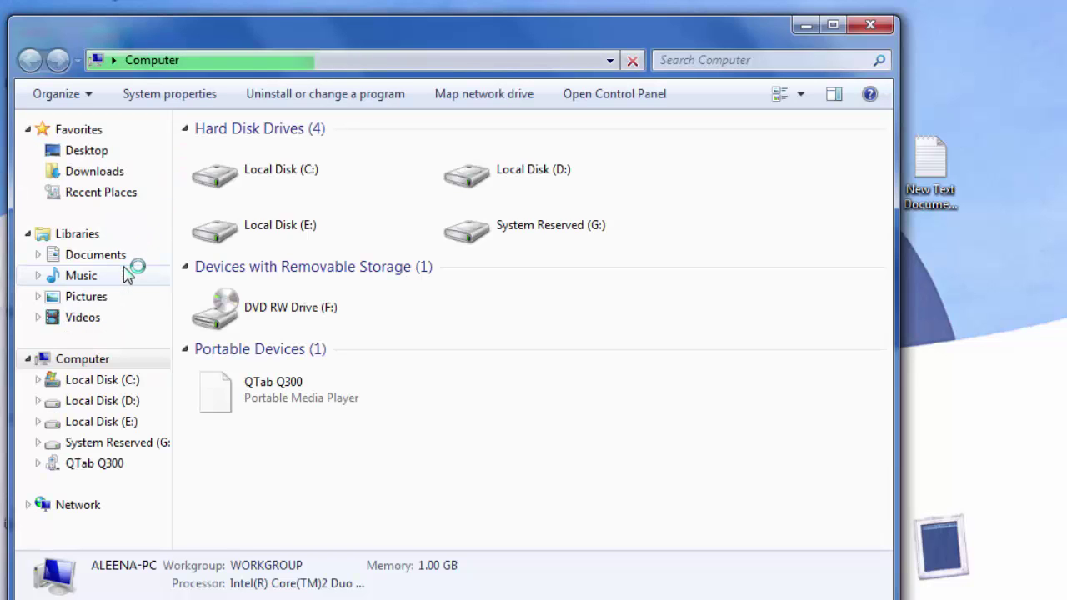
{"action": "double_click", "coordinate": [233, 171]}
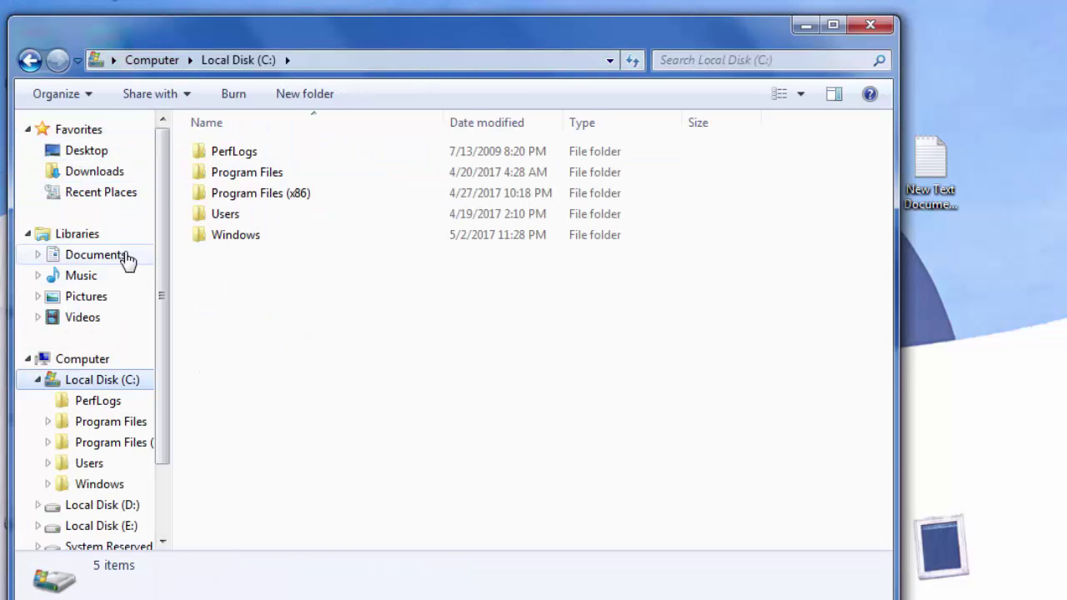
{"action": "left_click", "coordinate": [119, 265]}
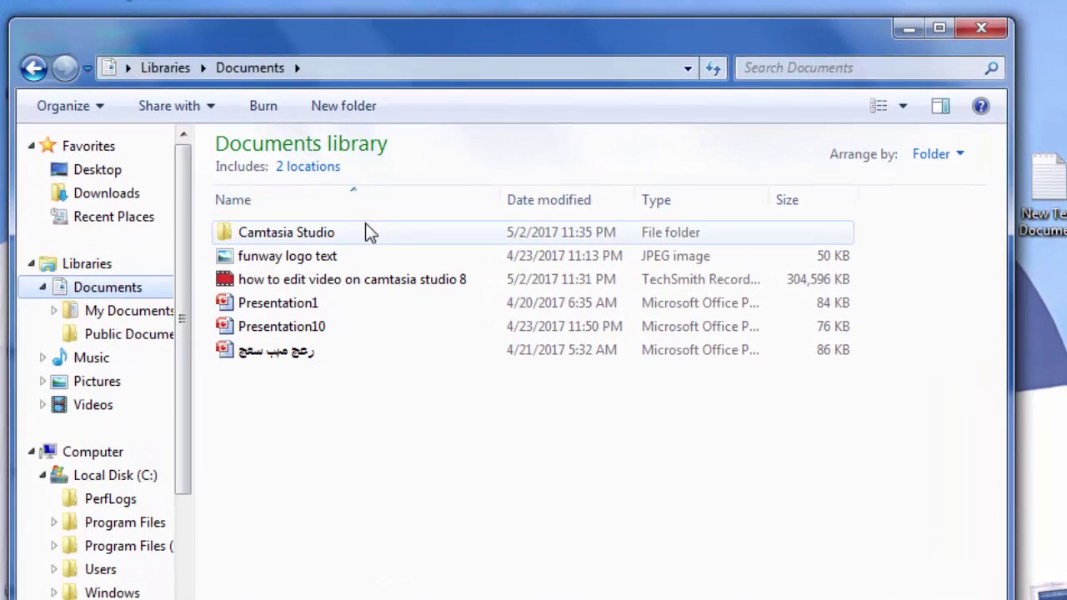
{"action": "double_click", "coordinate": [265, 237]}
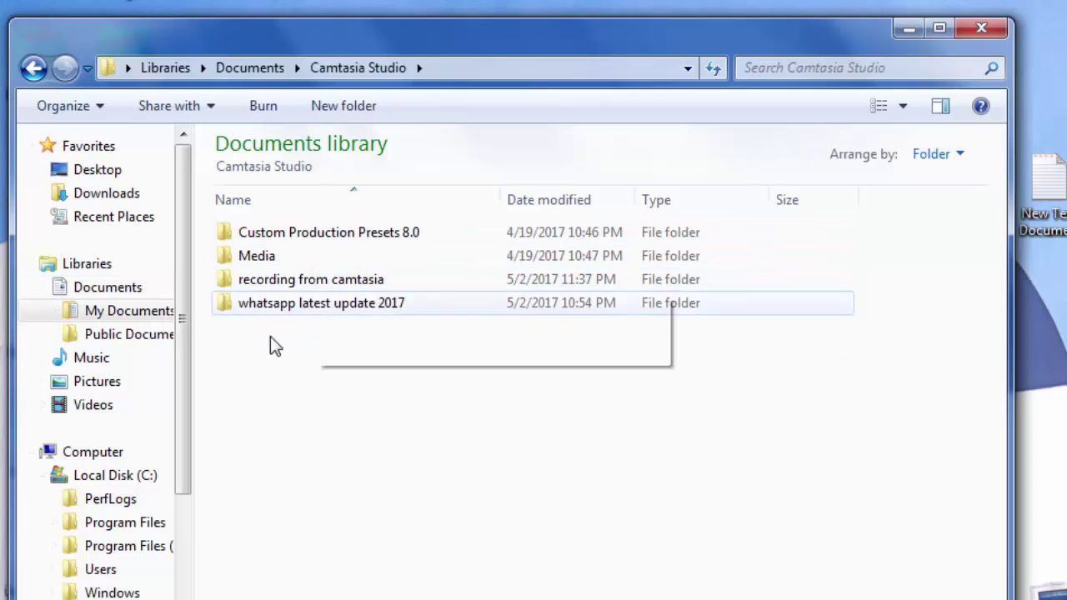
{"action": "double_click", "coordinate": [310, 281]}
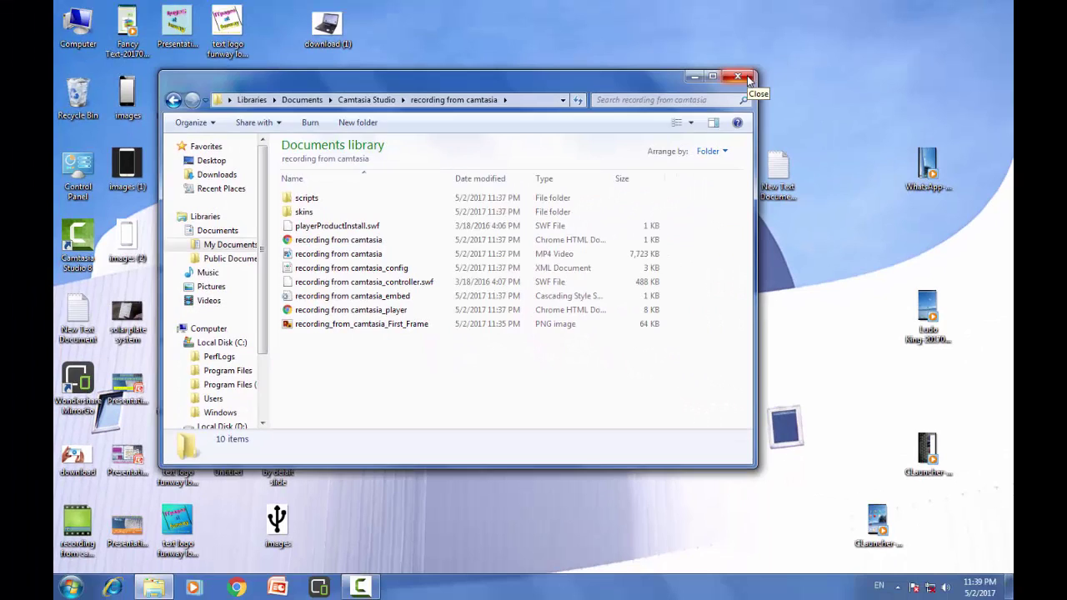
{"action": "left_click", "coordinate": [747, 75]}
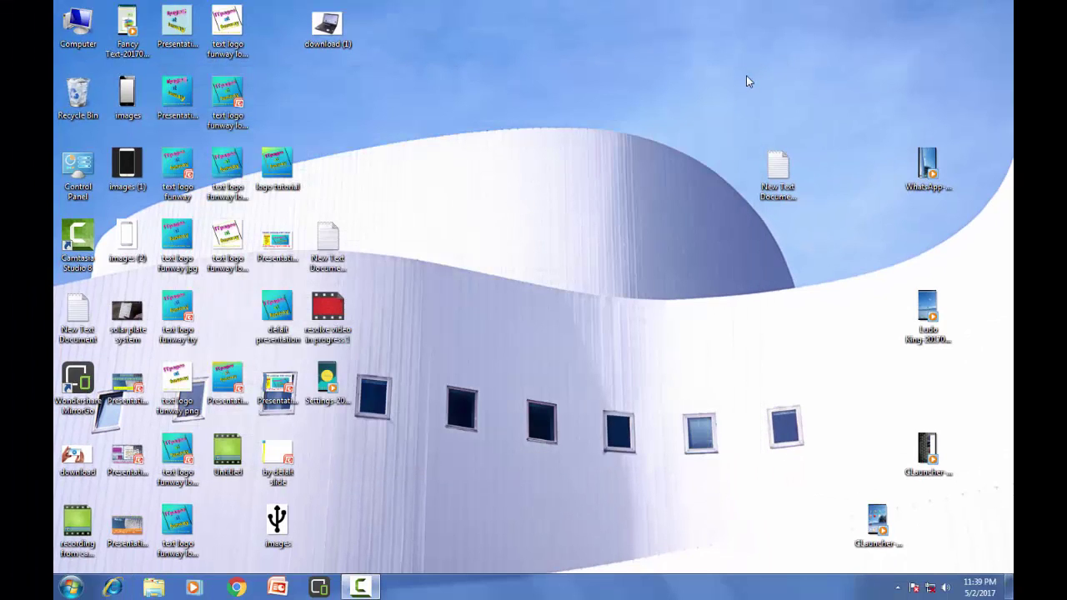